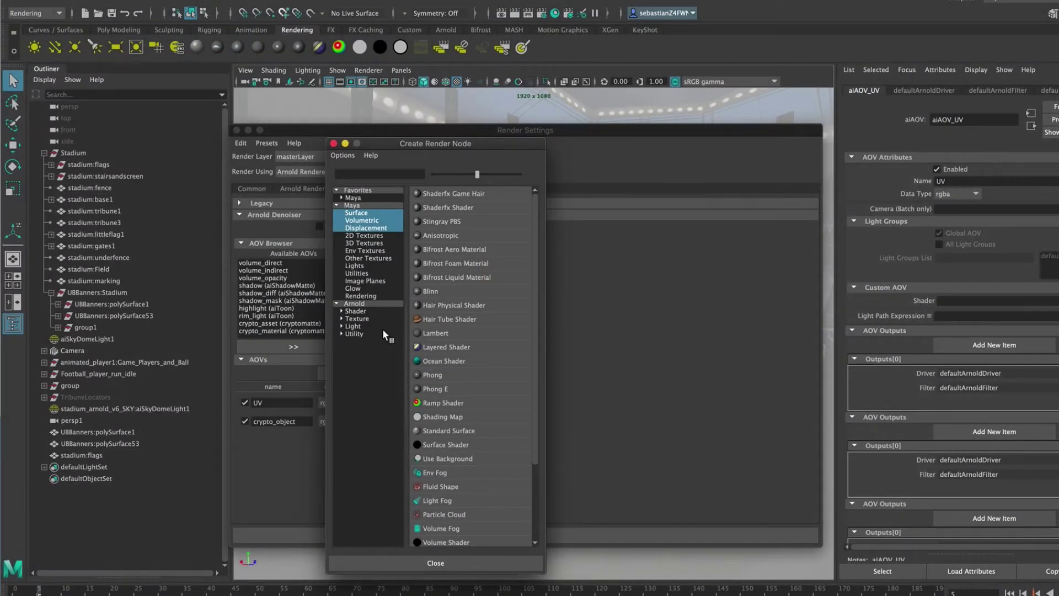
{"action": "left_click", "coordinate": [370, 312]}
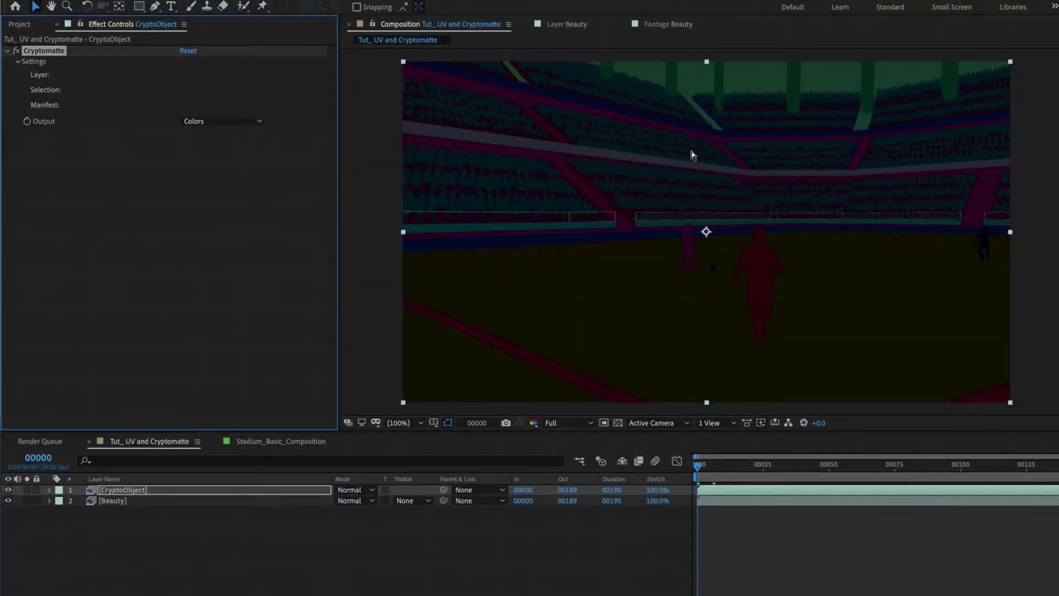
Switch to After Effects and select the pitch, the stand banner strips, the area behind the flags and the flags with the CryptoObject layer's Cryptomatte effect.
{"action": "left_click", "coordinate": [687, 167]}
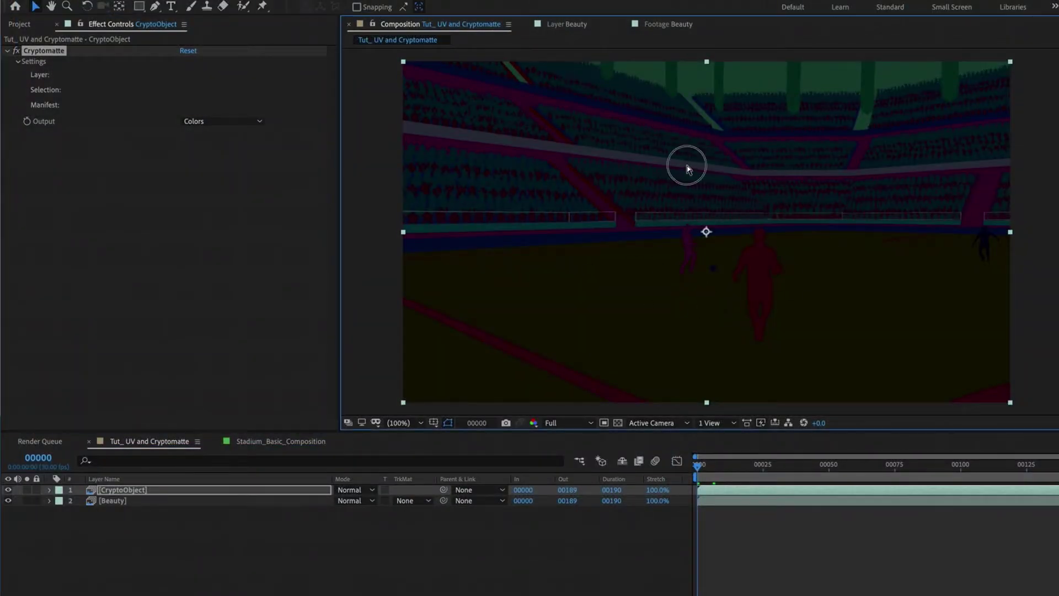
{"action": "left_click", "coordinate": [703, 132], "text": "shift"}
{"action": "left_click", "coordinate": [720, 91]}
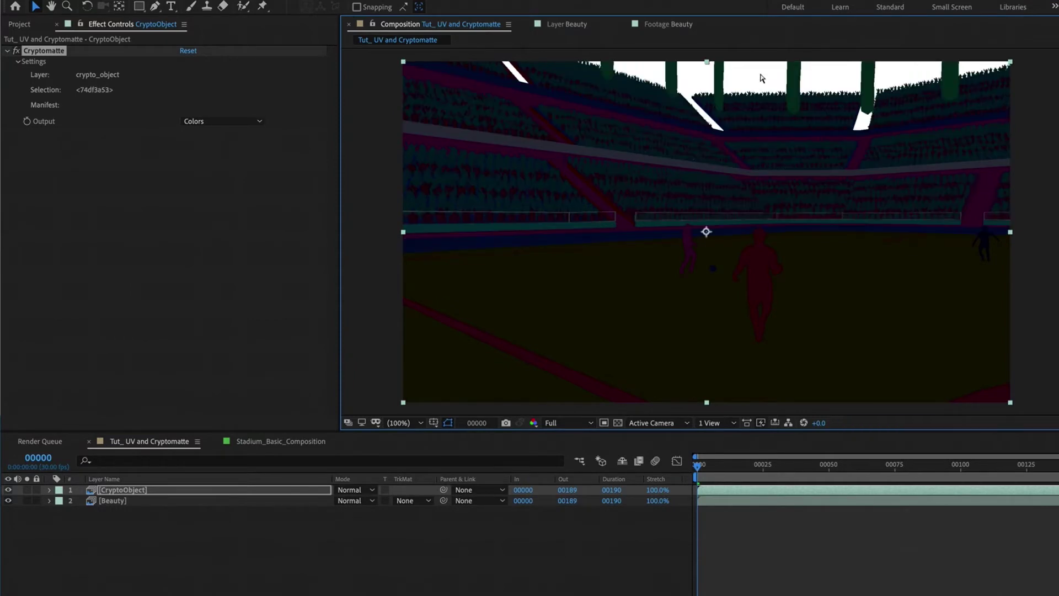
{"action": "left_click", "coordinate": [834, 295]}
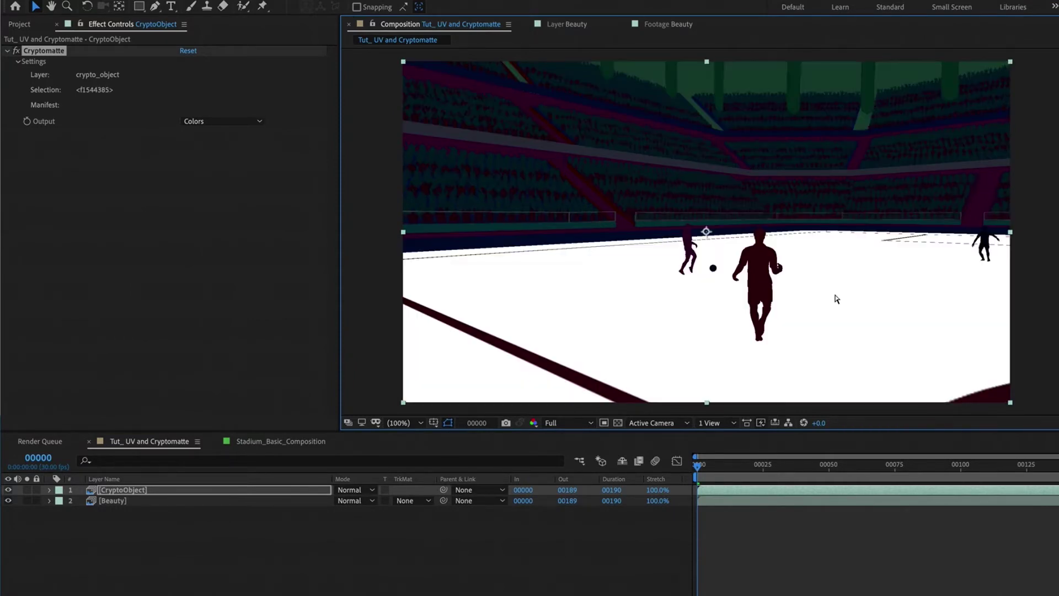
{"action": "left_click", "coordinate": [724, 134], "text": "shift"}
{"action": "left_click", "coordinate": [723, 168], "text": "shift"}
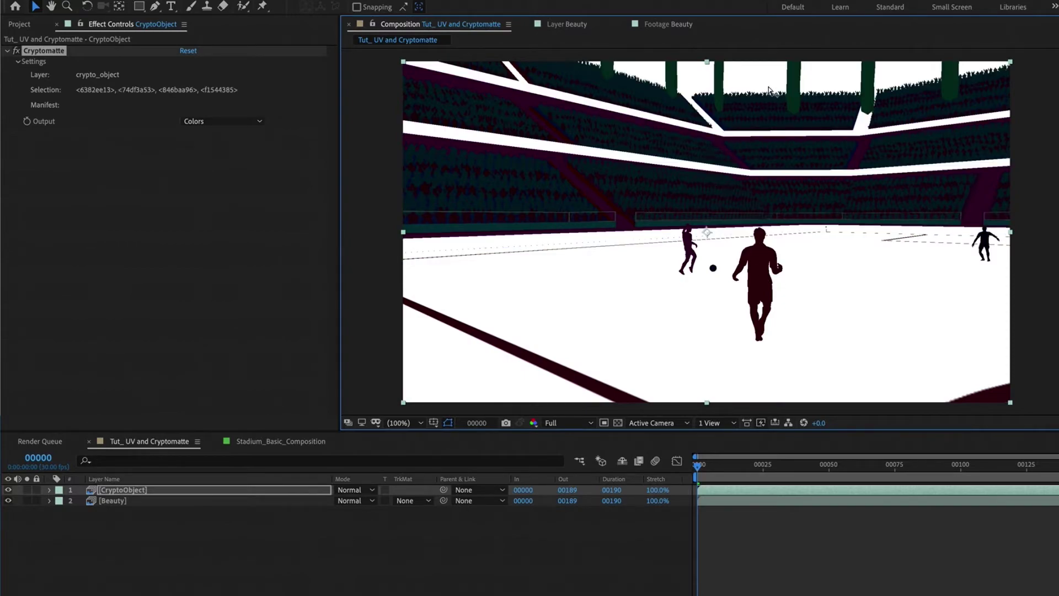
{"action": "left_click", "coordinate": [794, 82], "text": "shift"}
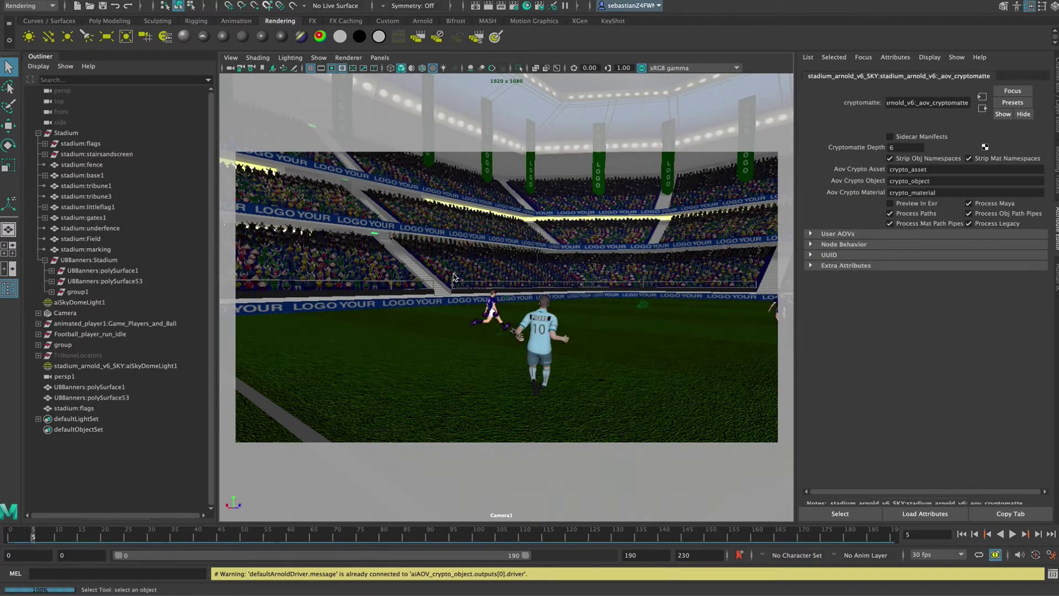
Switch to Maya and disable Half Precision and Merge AOVs for the EXR output in the render settings.
{"action": "left_click", "coordinate": [515, 6]}
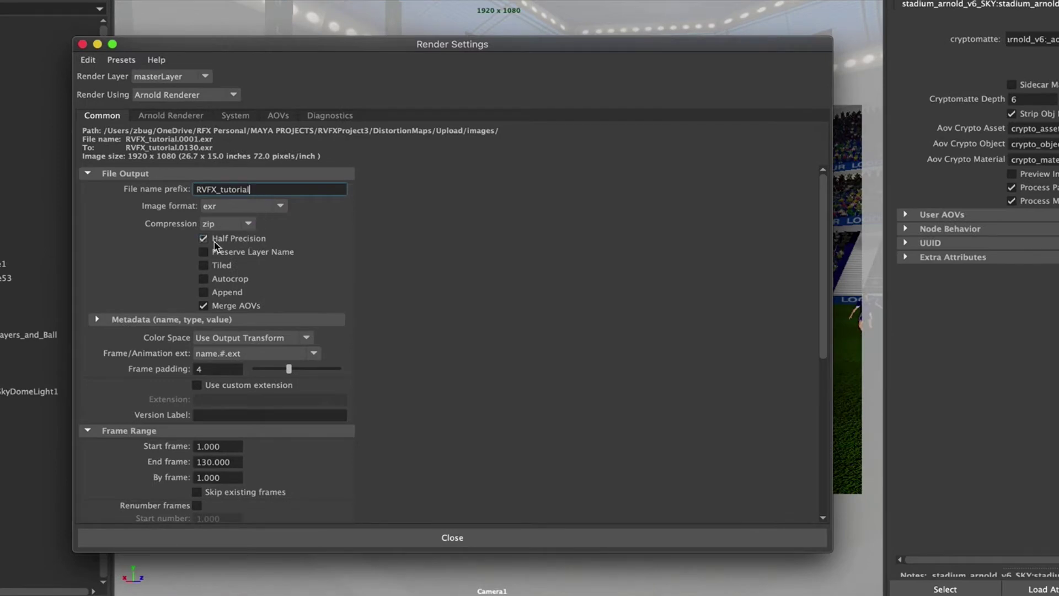
{"action": "left_click", "coordinate": [213, 241]}
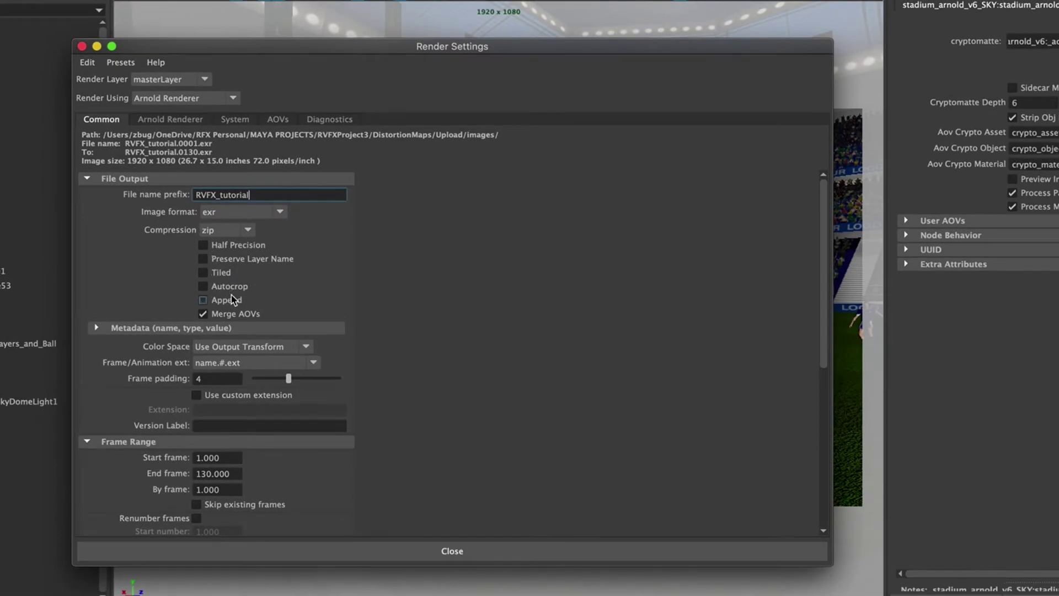
{"action": "left_click", "coordinate": [203, 314]}
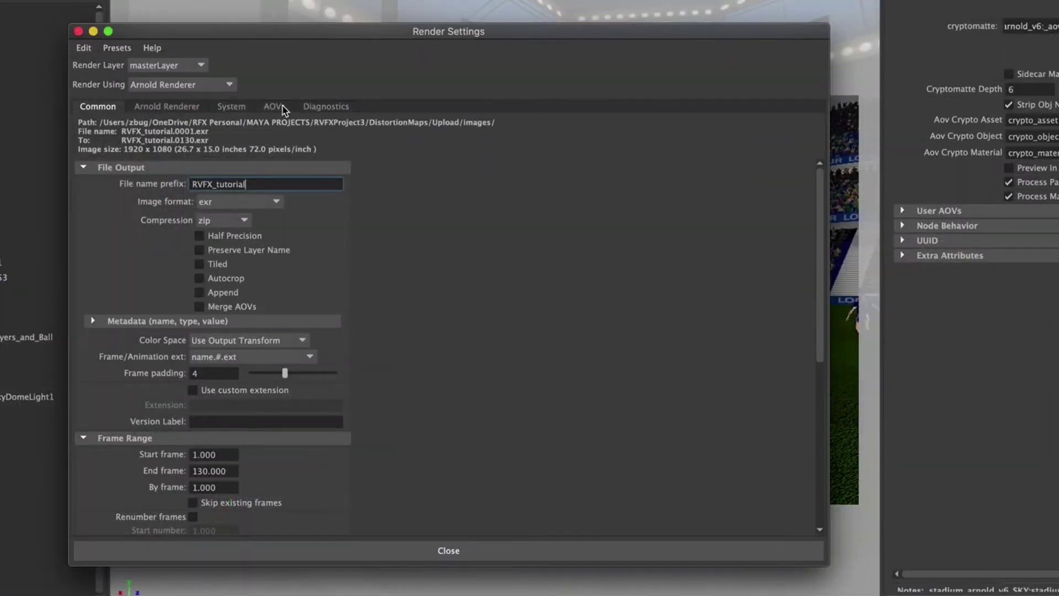
Add the crypto_object (cryptomatte) pass to the active AOVs and show its attributes.
{"action": "left_click", "coordinate": [344, 161]}
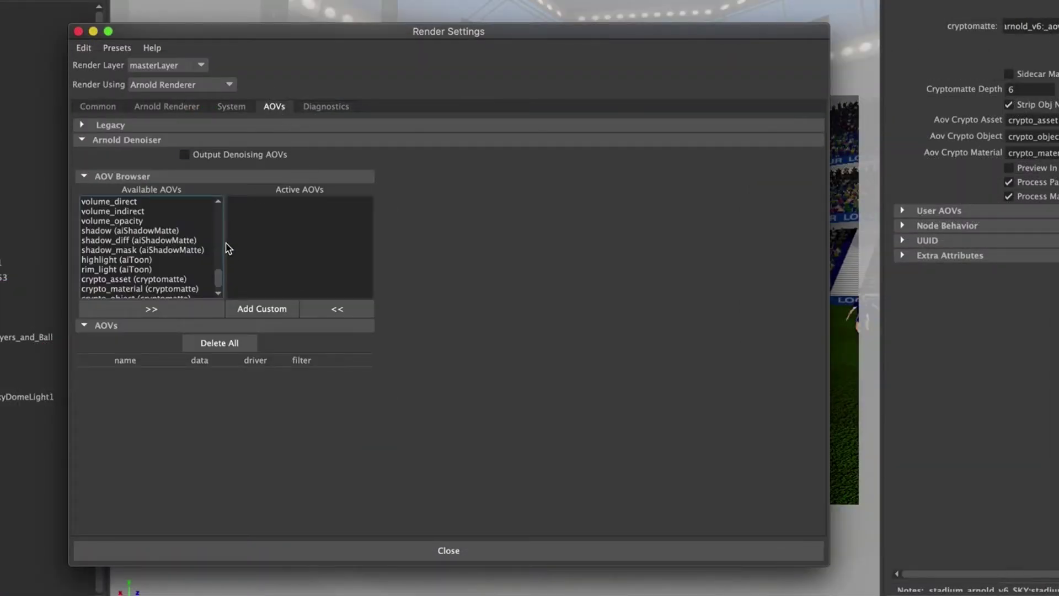
{"action": "left_click_drag", "start_coordinate": [219, 285], "coordinate": [182, 304]}
{"action": "left_click", "coordinate": [142, 289]}
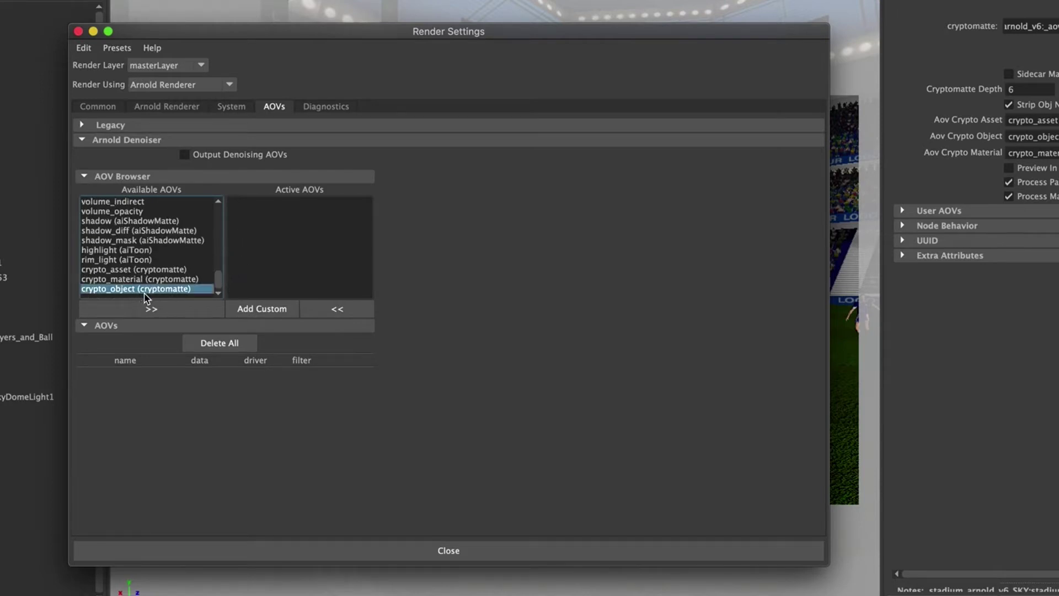
{"action": "left_click", "coordinate": [150, 308]}
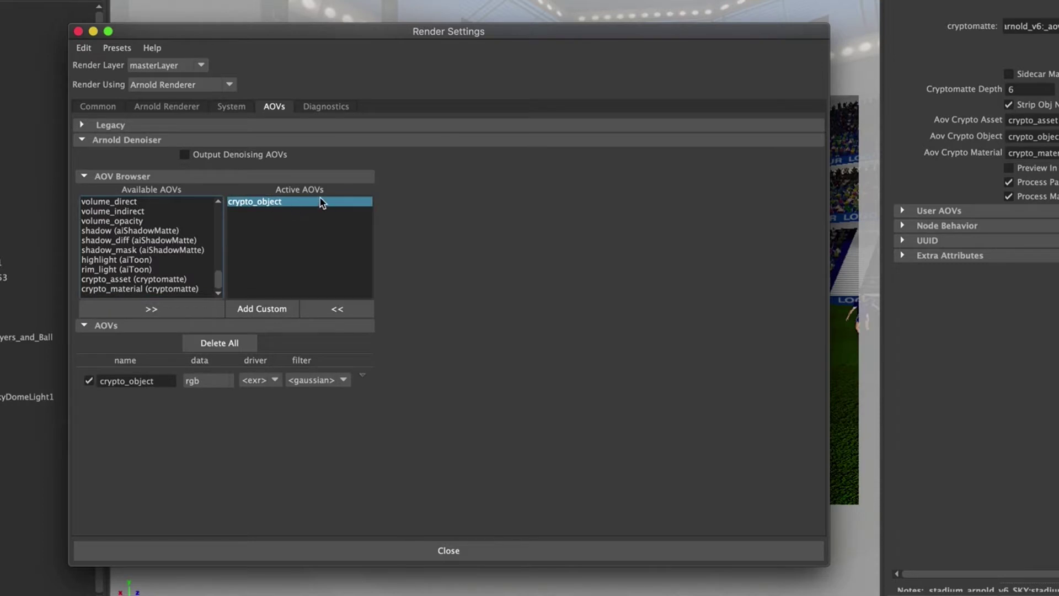
{"action": "left_click", "coordinate": [322, 207]}
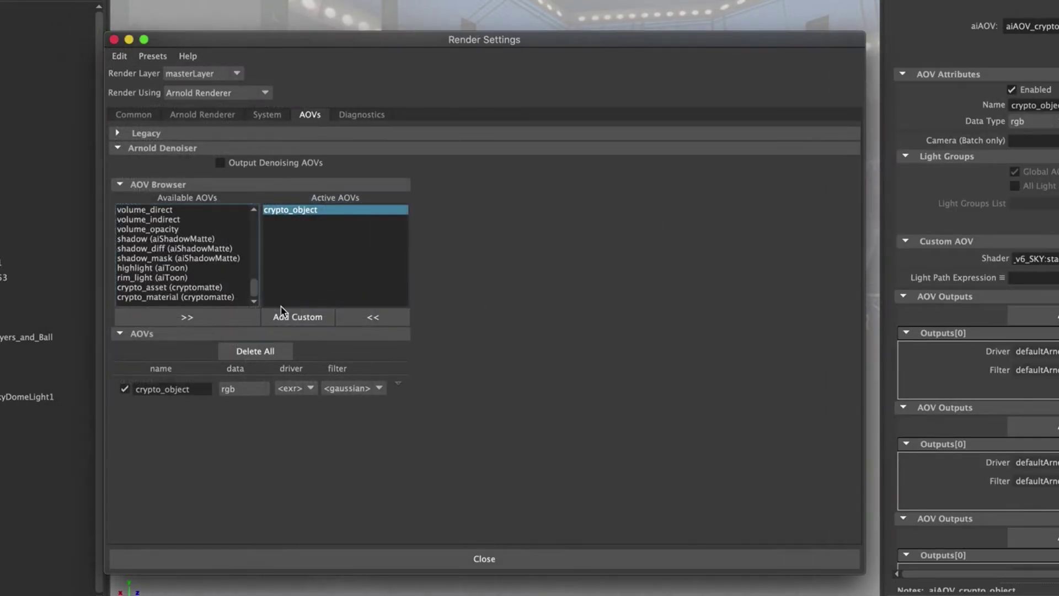
Create a custom AOV named UV.
{"action": "left_click", "coordinate": [307, 319]}
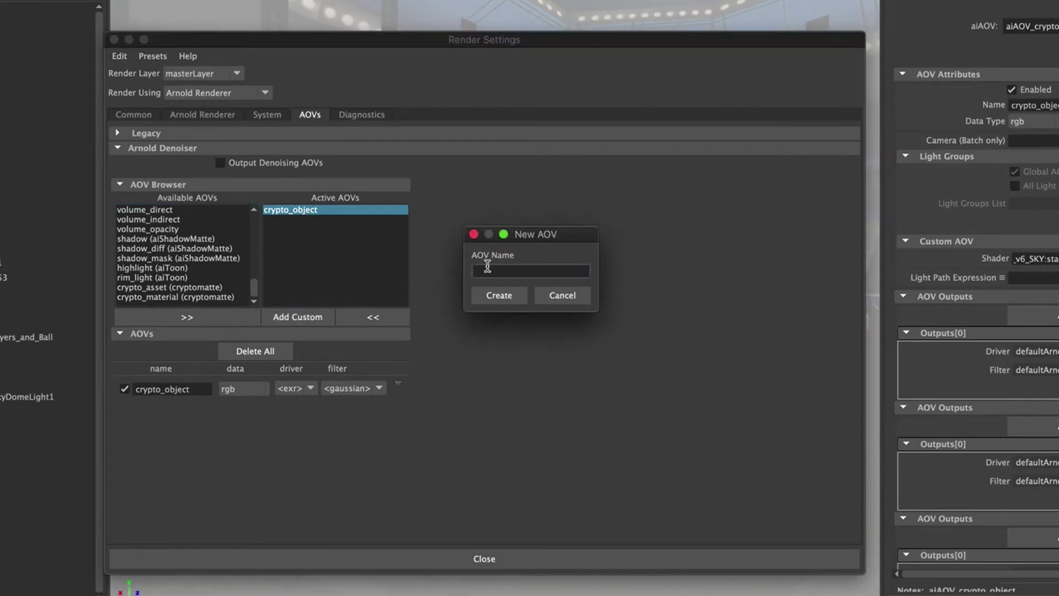
{"action": "type", "text": "UV"}
{"action": "left_click", "coordinate": [514, 302]}
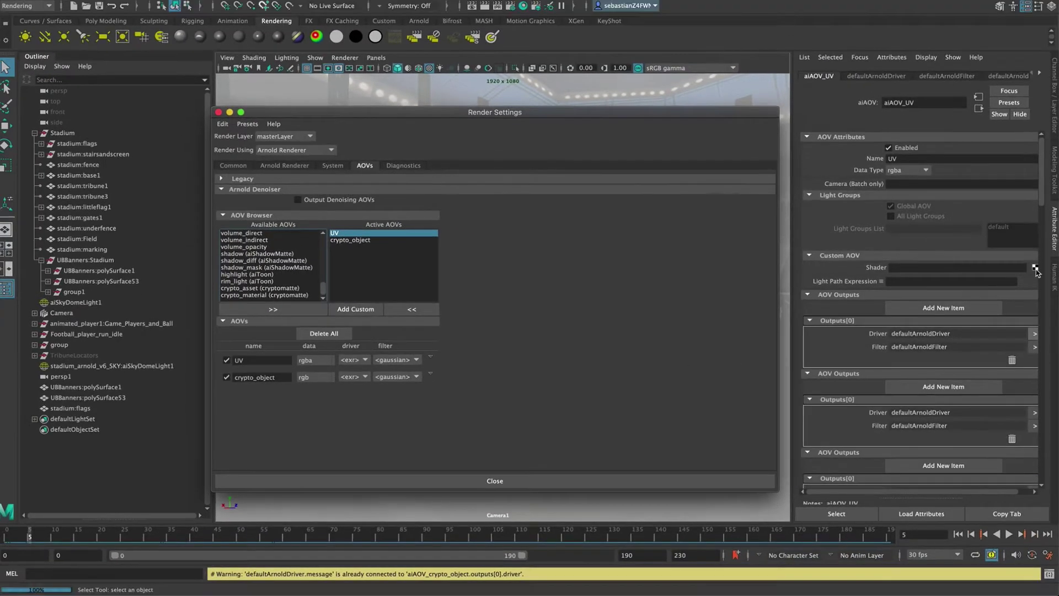
Assign a new Arnold aiUtility shader as the custom shader of the UV AOV.
{"action": "left_click", "coordinate": [1035, 269]}
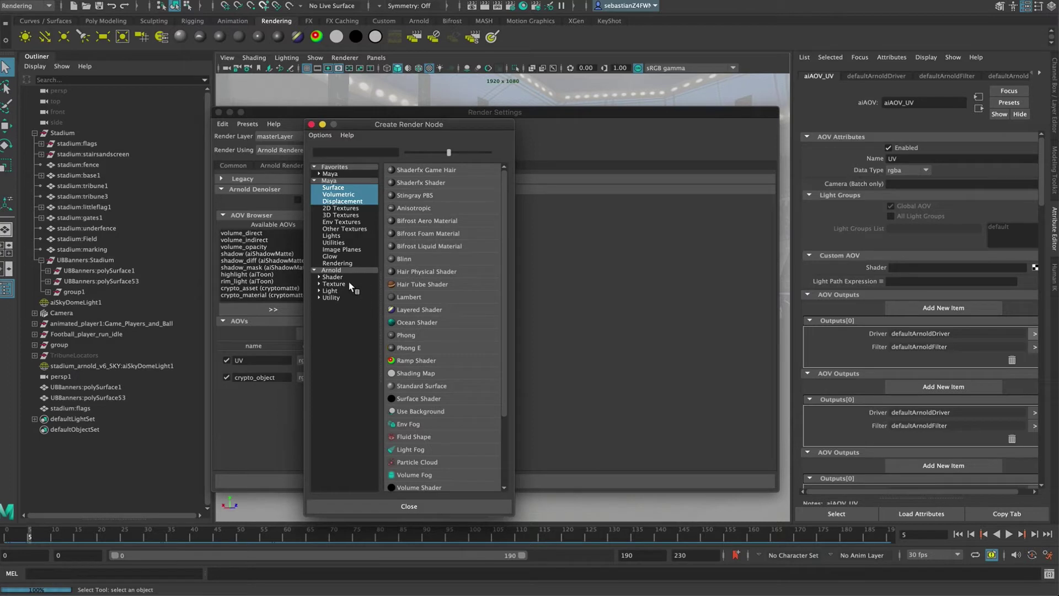
{"action": "left_click", "coordinate": [333, 277]}
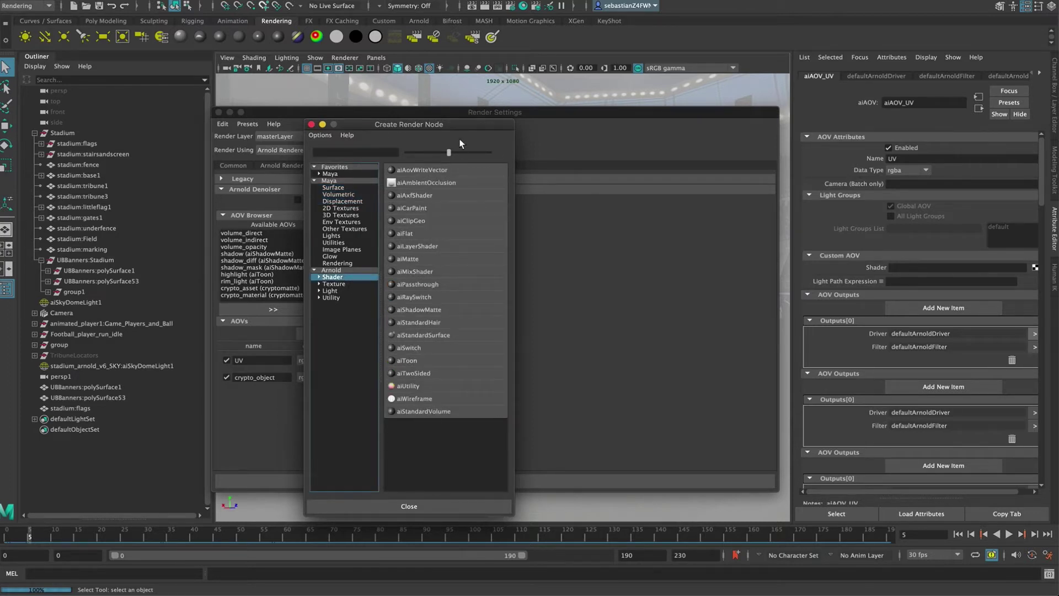
{"action": "left_click_drag", "start_coordinate": [408, 124], "coordinate": [465, 124]}
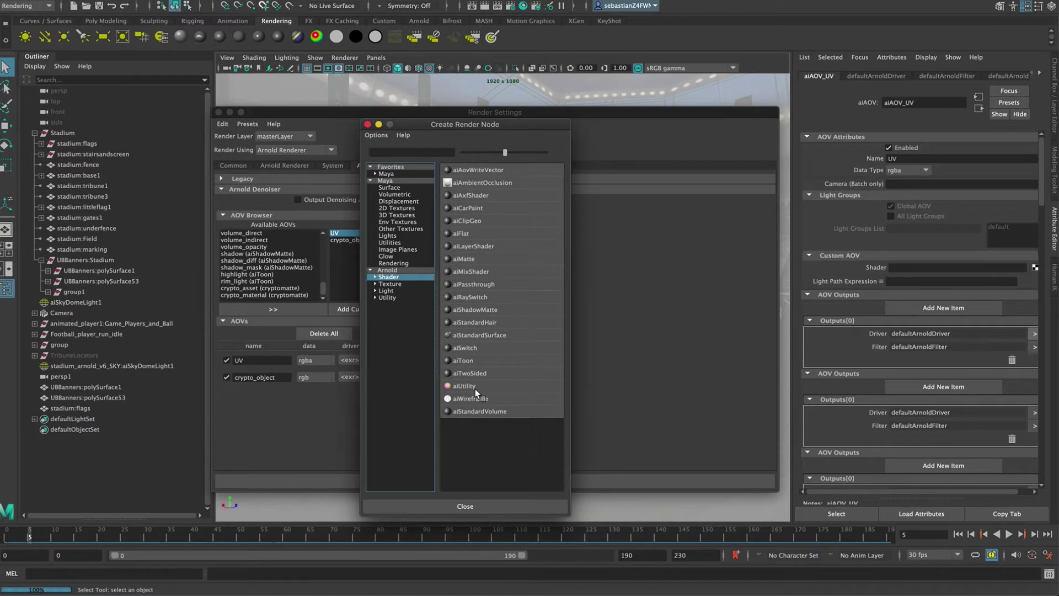
{"action": "left_click", "coordinate": [475, 389]}
Set the aiUtility shader's color mode to UV Coords and shade mode to flat, and close the render settings.
{"action": "left_click", "coordinate": [915, 212]}
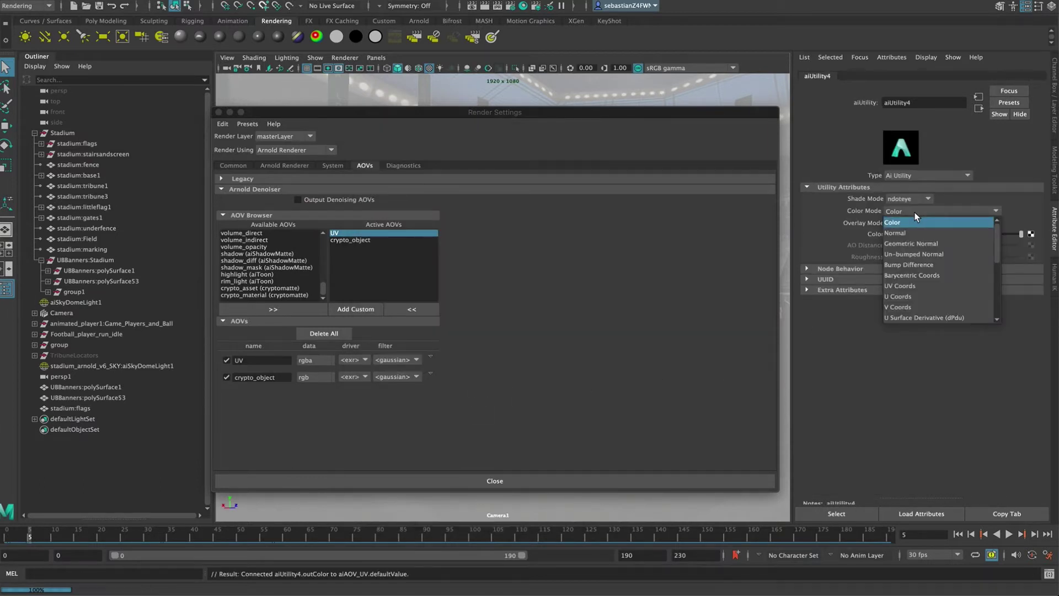
{"action": "left_click", "coordinate": [934, 286]}
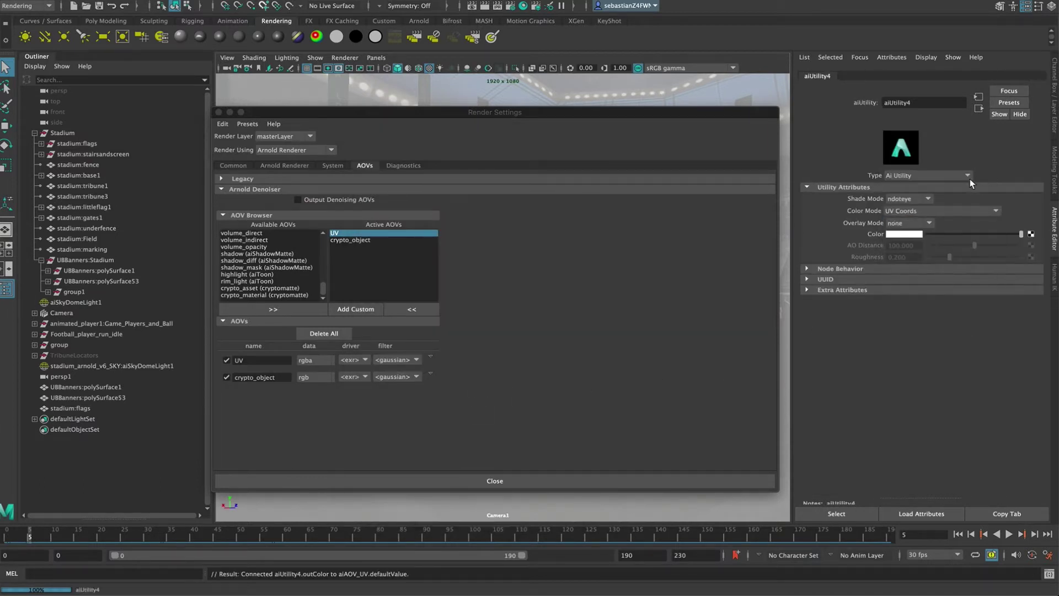
{"action": "left_click", "coordinate": [904, 199]}
{"action": "left_click", "coordinate": [900, 231]}
{"action": "left_click", "coordinate": [219, 112]}
Open the Arnold RenderView and start rendering the stadium scene.
{"action": "left_click", "coordinate": [419, 21]}
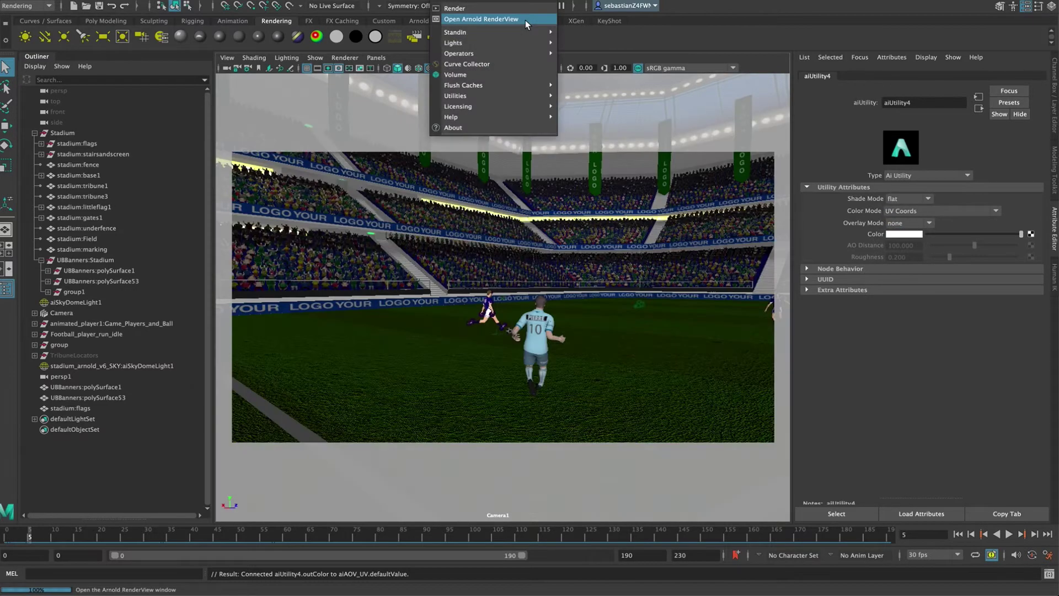
{"action": "left_click", "coordinate": [525, 20]}
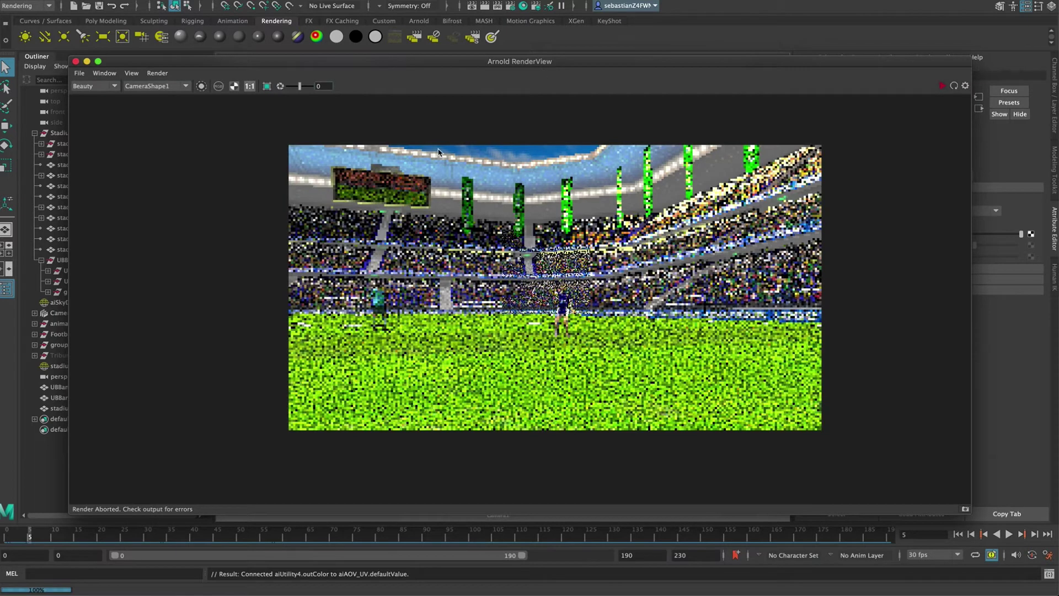
{"action": "left_click", "coordinate": [936, 74]}
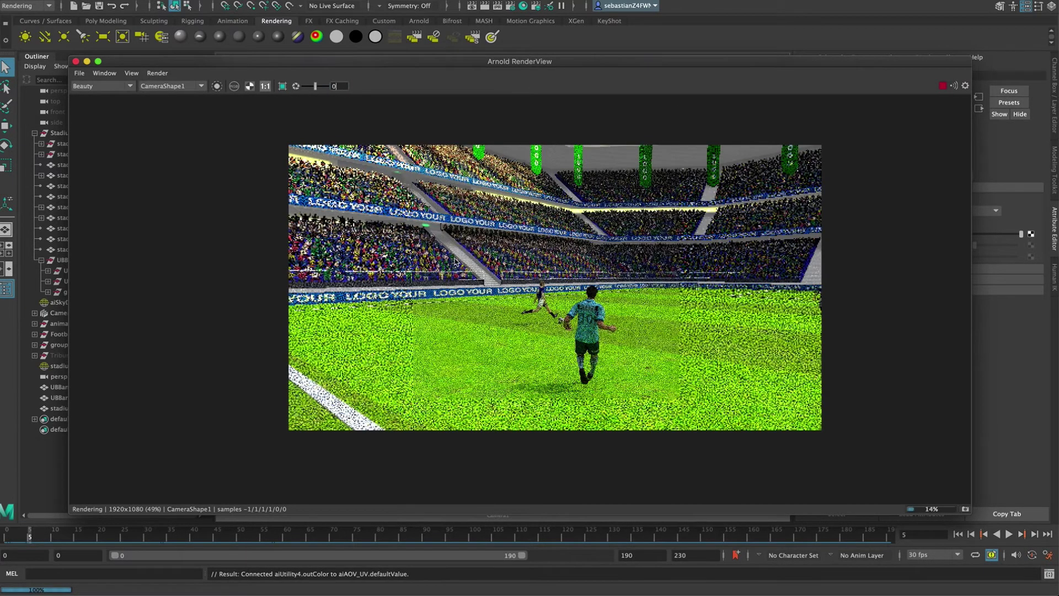
Display the UV and crypto_object AOVs in the render view and examine how the flags, banners and players are separated.
{"action": "left_click", "coordinate": [110, 86]}
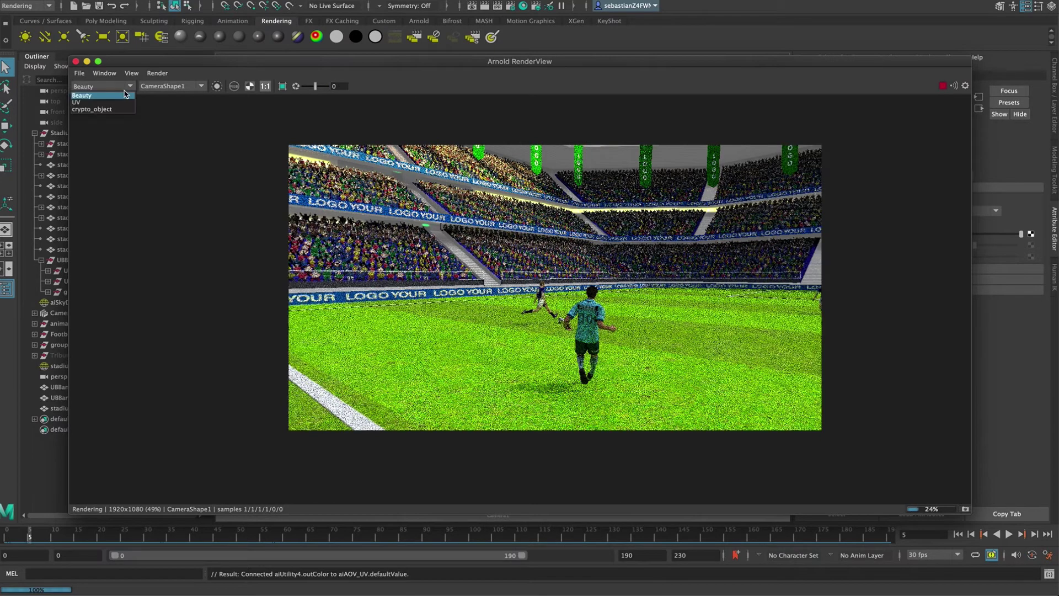
{"action": "left_click", "coordinate": [110, 104]}
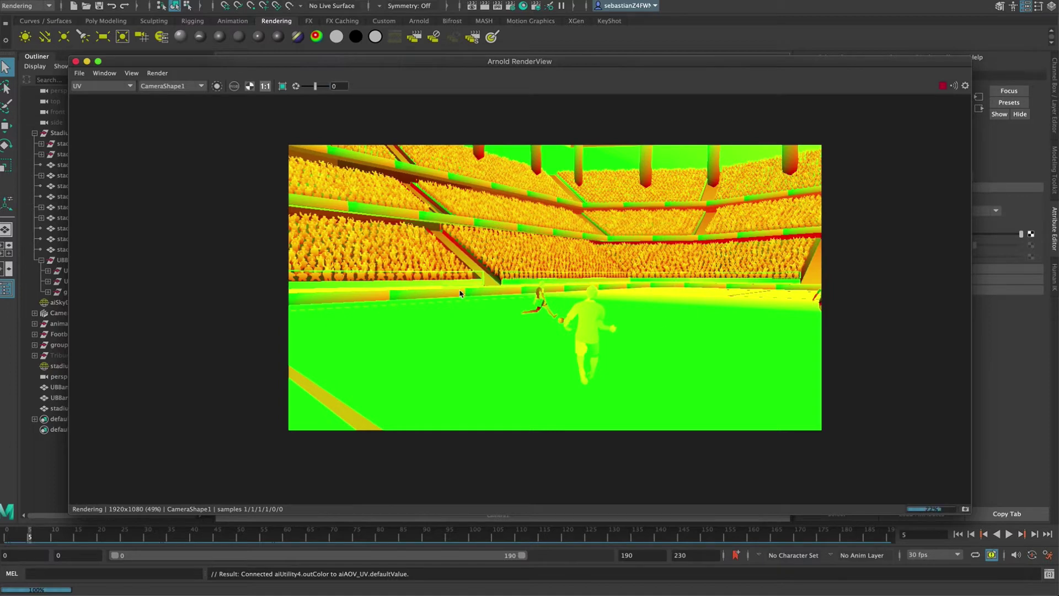
{"action": "left_click", "coordinate": [114, 89]}
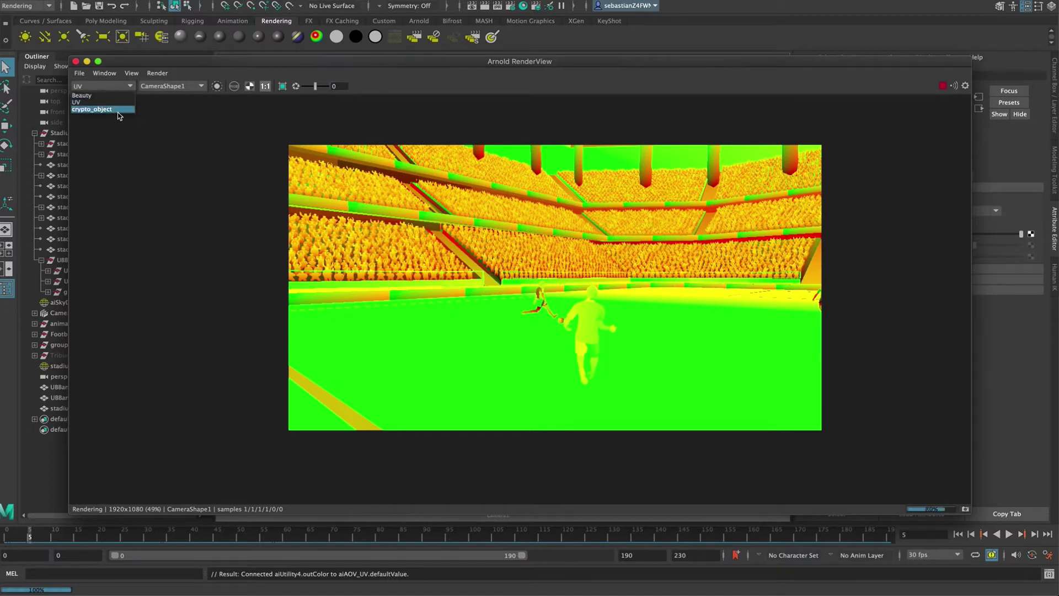
{"action": "left_click", "coordinate": [100, 109]}
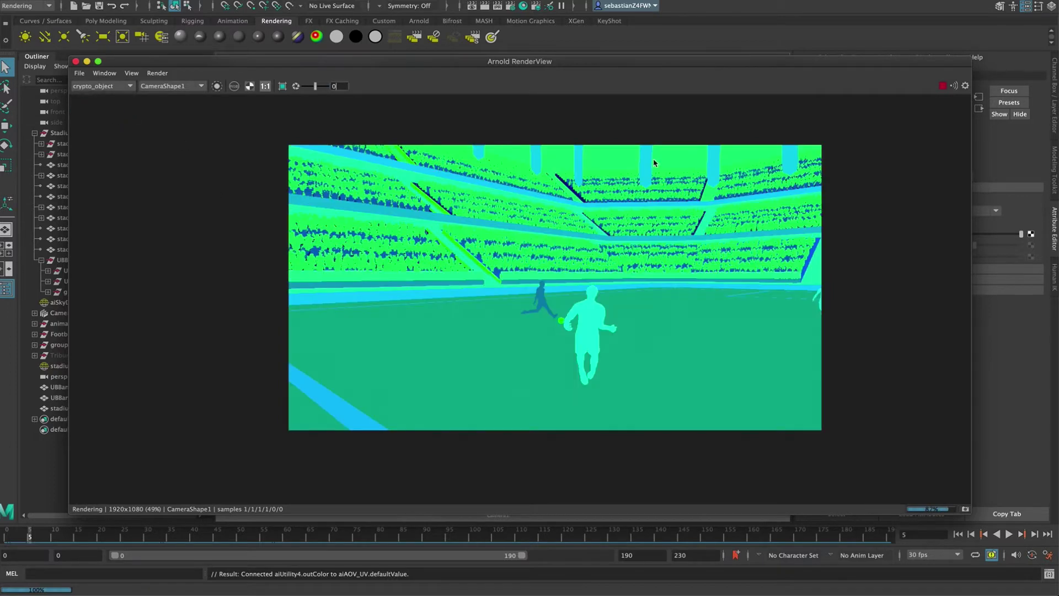
{"action": "left_click", "coordinate": [539, 159]}
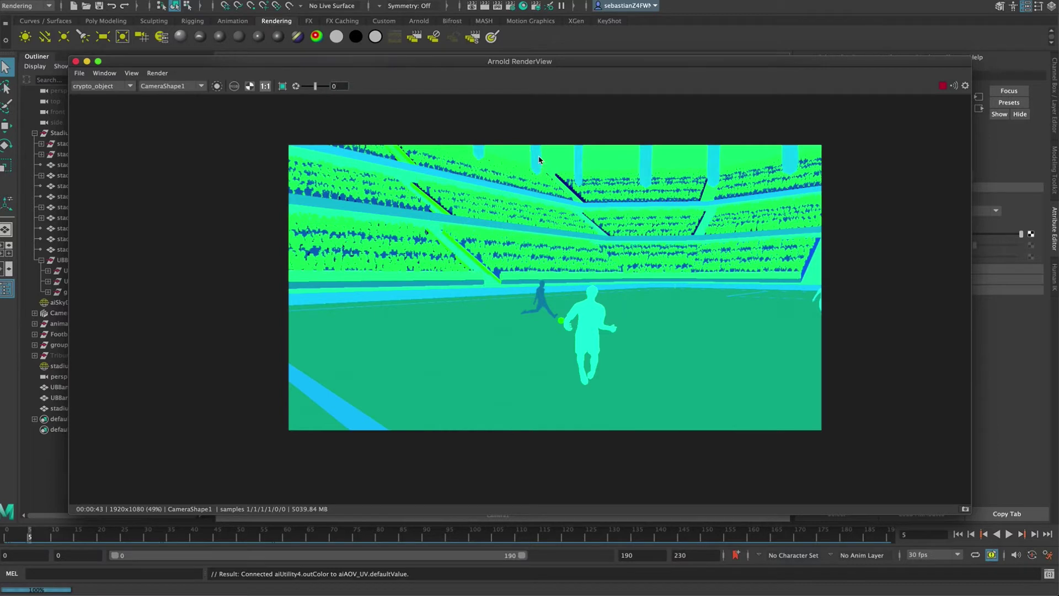
{"action": "left_click", "coordinate": [539, 159]}
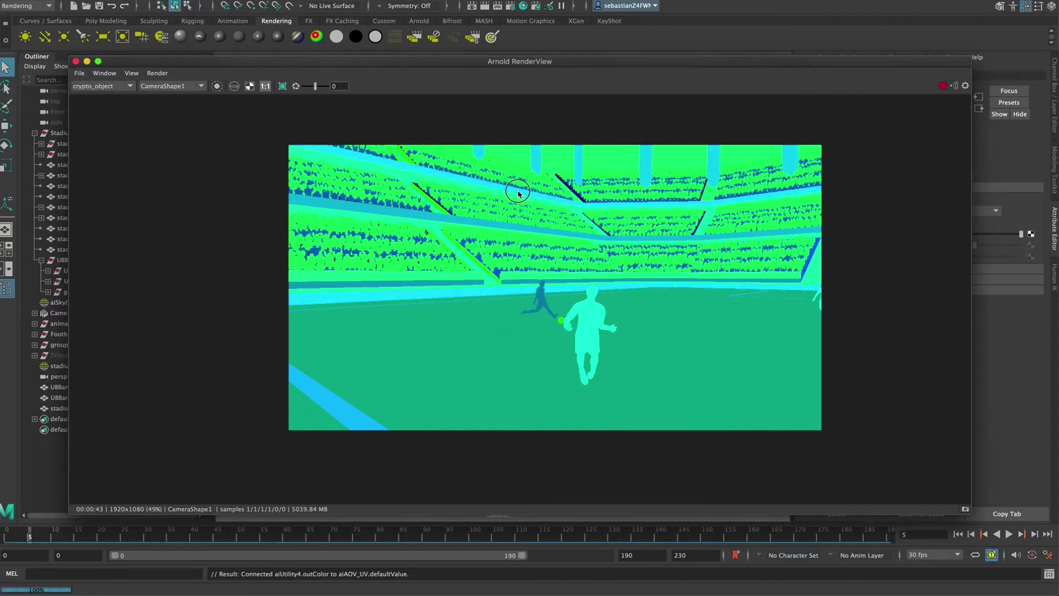
{"action": "left_click", "coordinate": [512, 230]}
{"action": "left_click", "coordinate": [589, 338]}
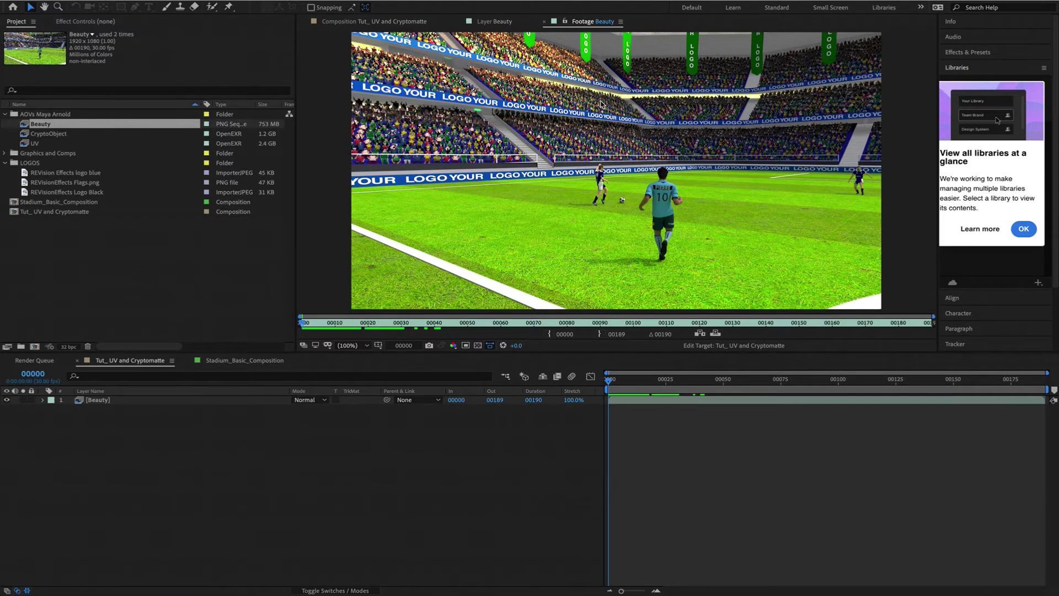
Switch to After Effects and preview the UV, CryptoObject and Beauty footage, plus the Beauty layer of the Tut_ UV and Cryptomatte composition.
{"action": "left_click", "coordinate": [23, 128]}
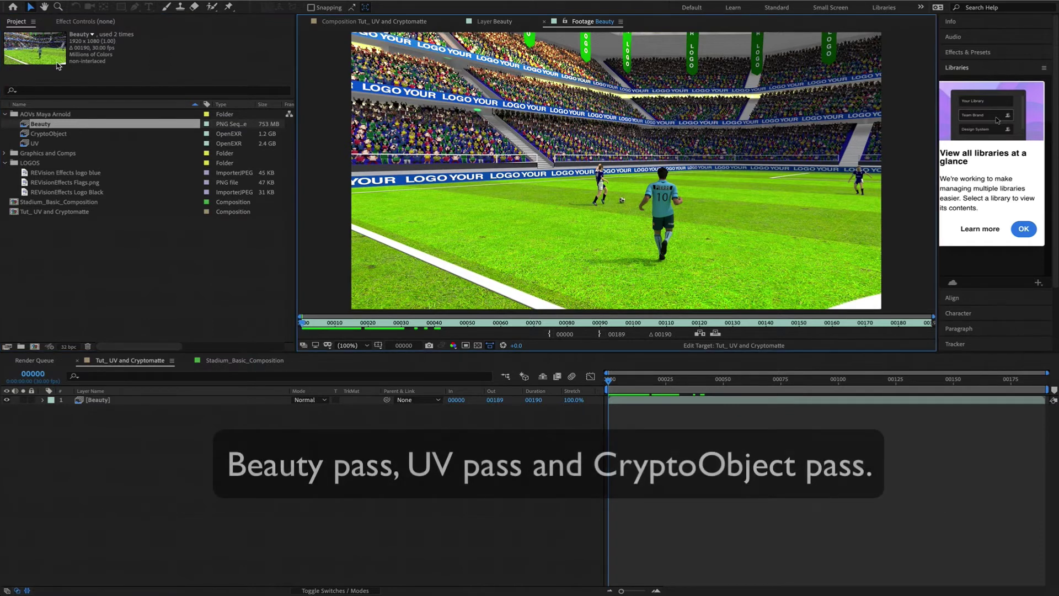
{"action": "double_click", "coordinate": [25, 143]}
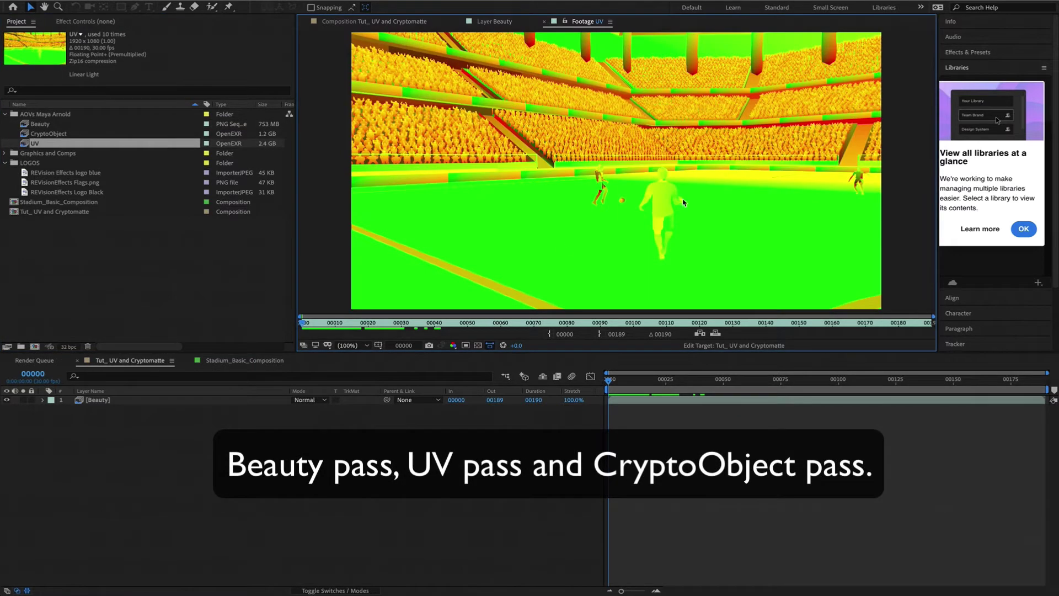
{"action": "double_click", "coordinate": [35, 135]}
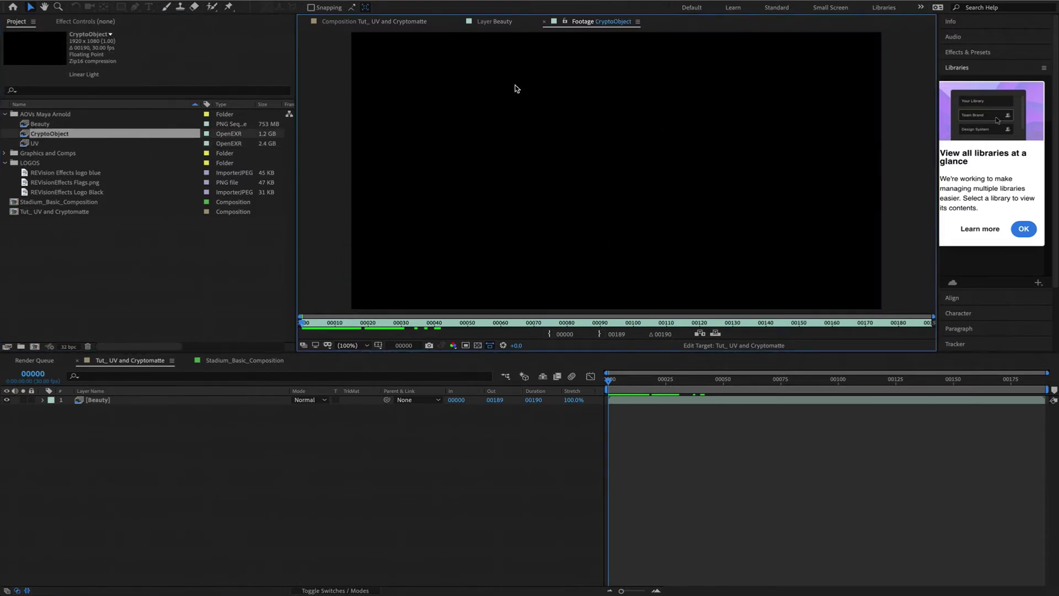
{"action": "double_click", "coordinate": [24, 124]}
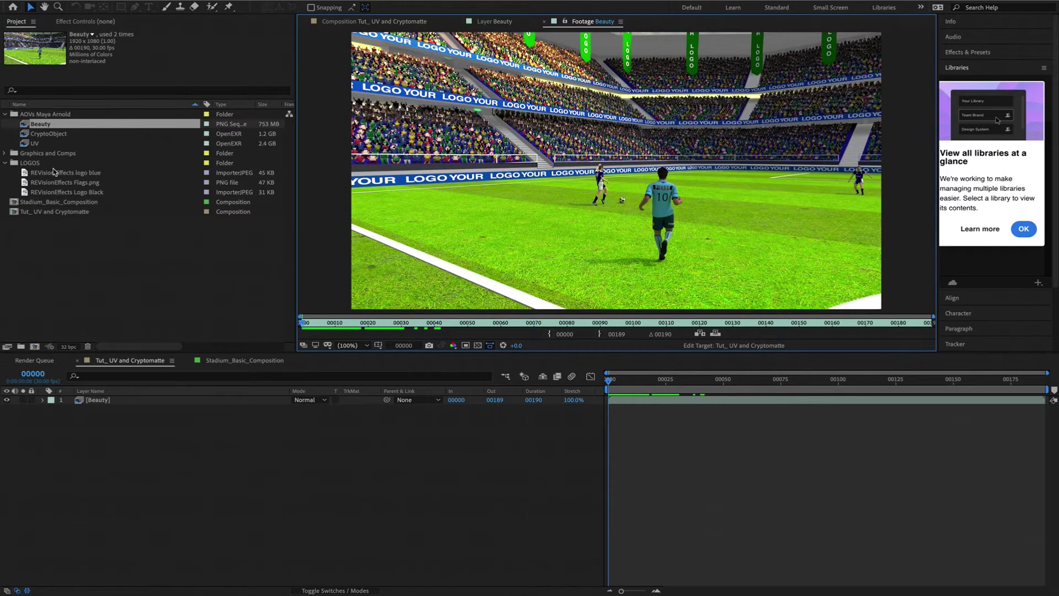
{"action": "double_click", "coordinate": [104, 400]}
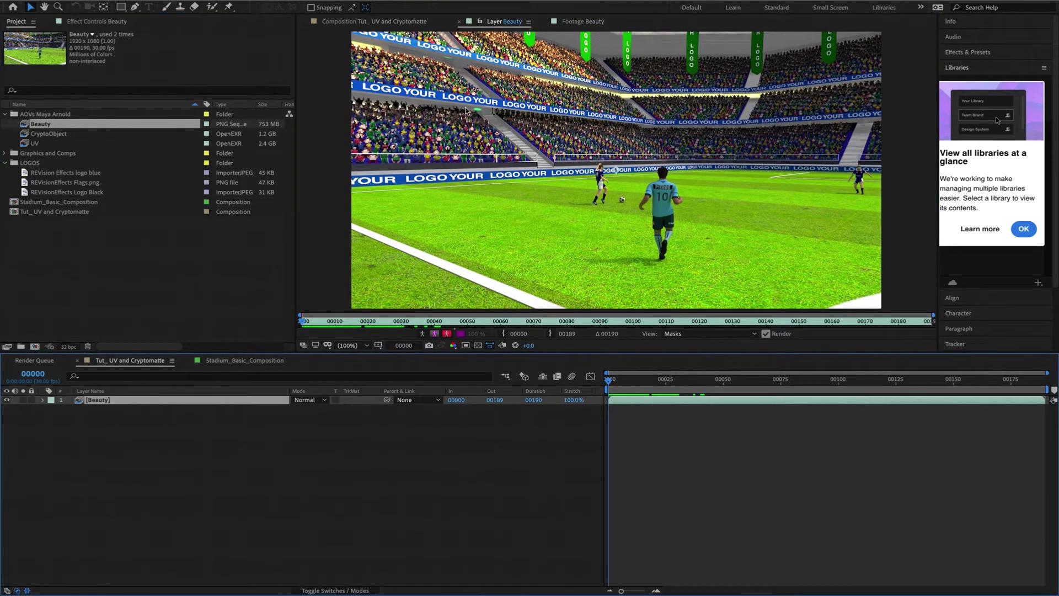
Add the CryptoObject footage above the Beauty layer in the Tut_ UV and Cryptomatte composition and apply the Cryptomatte effect.
{"action": "left_click", "coordinate": [354, 21]}
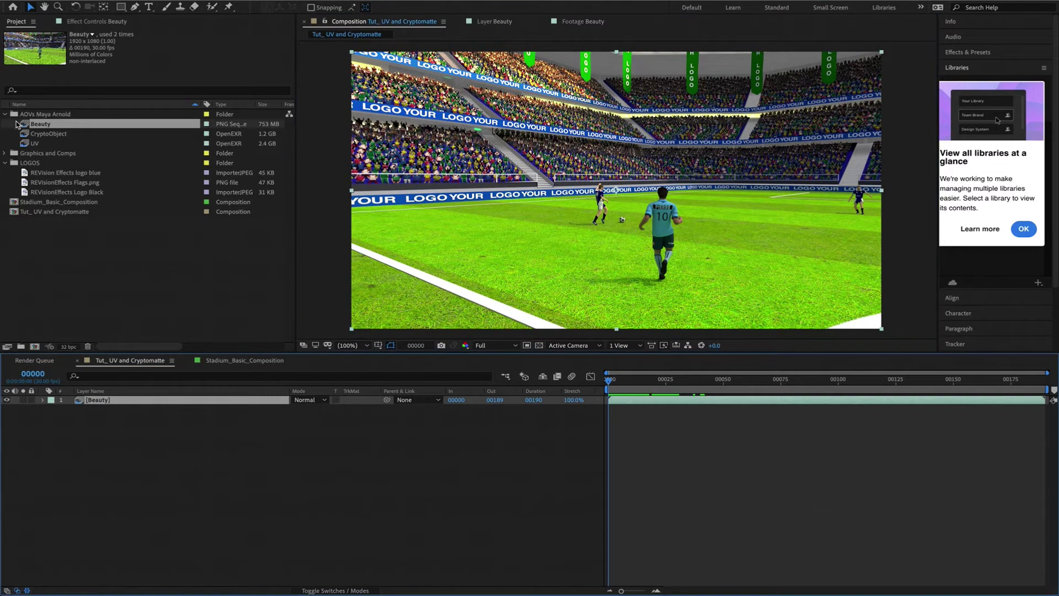
{"action": "left_click", "coordinate": [25, 134]}
{"action": "left_click_drag", "start_coordinate": [24, 136], "coordinate": [110, 397]}
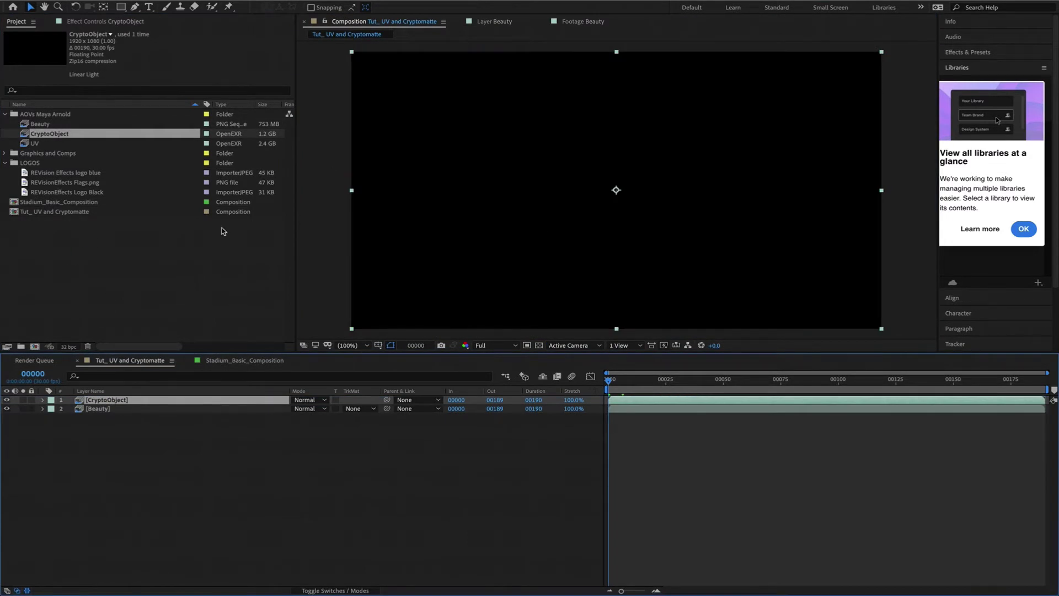
{"action": "left_click", "coordinate": [242, 0]}
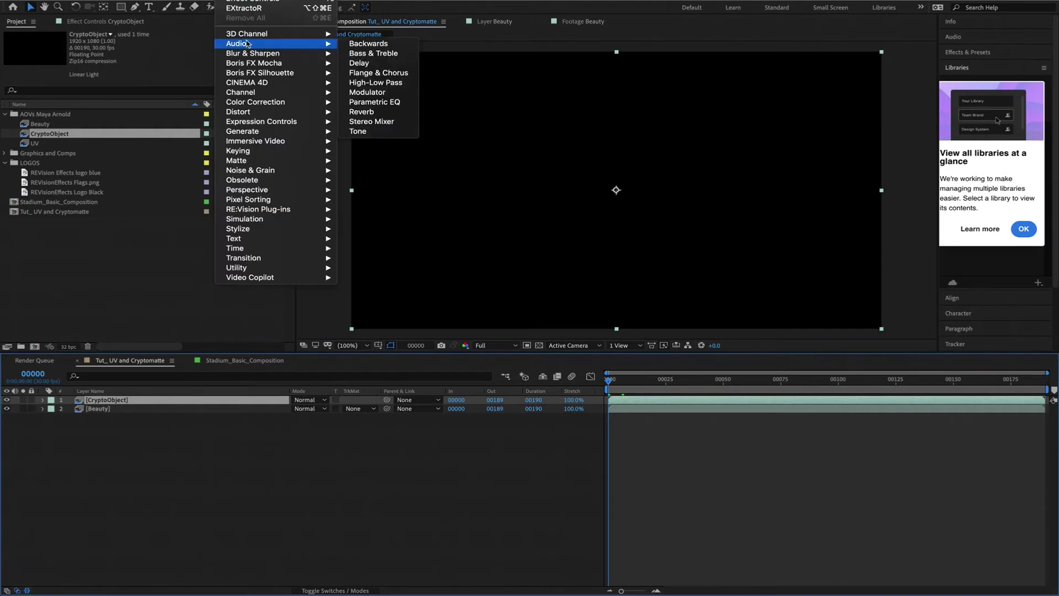
{"action": "mouse_move", "coordinate": [247, 34]}
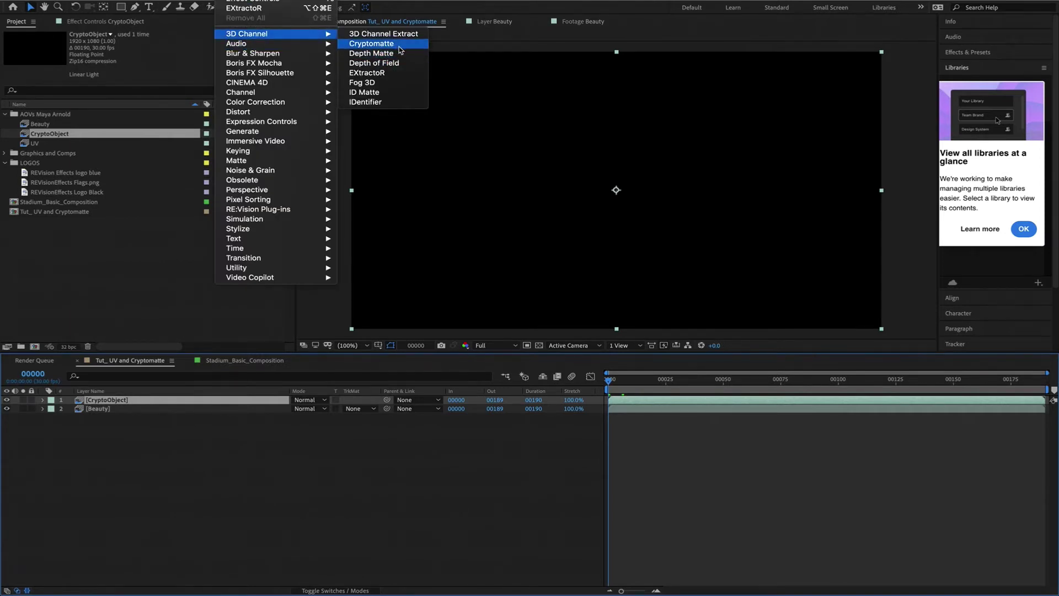
{"action": "left_click", "coordinate": [400, 47]}
Try adding several stadium objects to the Cryptomatte selection and removing one of them, and reset the effect.
{"action": "left_click", "coordinate": [634, 110], "text": "shift"}
{"action": "left_click", "coordinate": [626, 135], "text": "shift"}
{"action": "left_click", "coordinate": [652, 101], "text": "shift"}
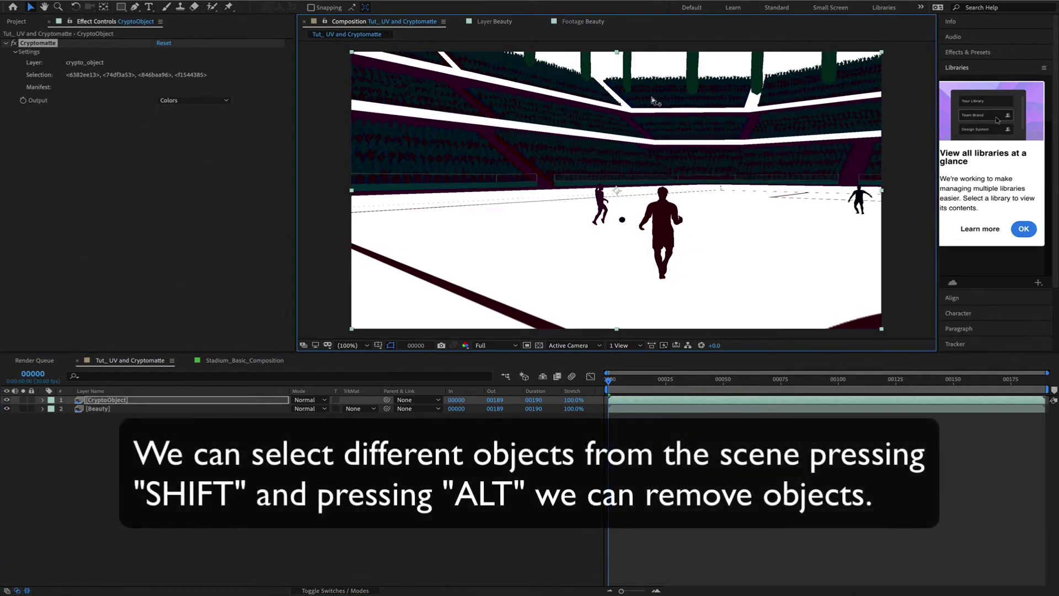
{"action": "left_click", "coordinate": [694, 63], "text": "shift"}
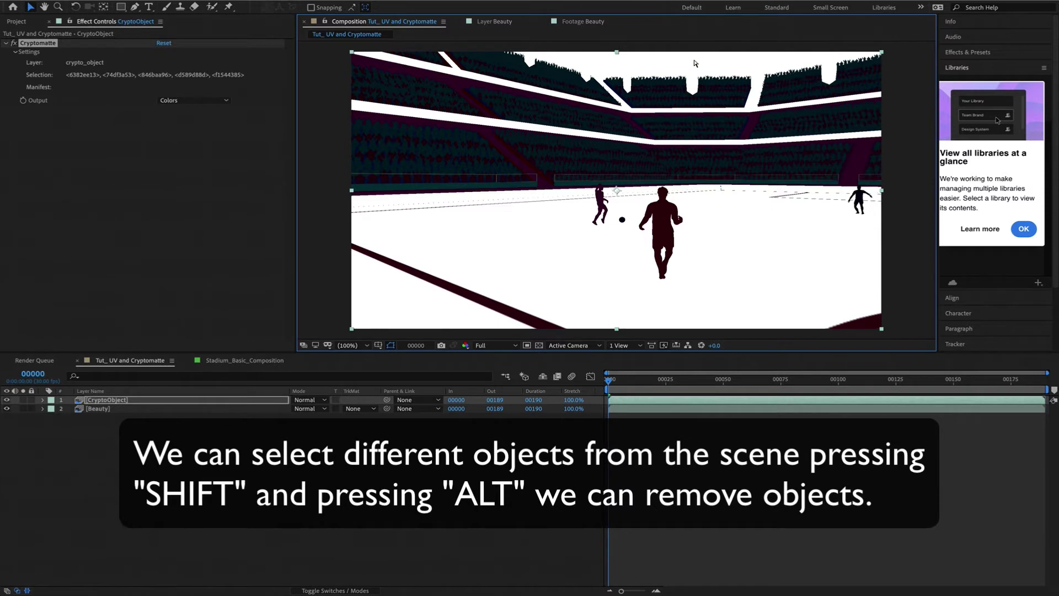
{"action": "left_click", "coordinate": [711, 63], "text": "alt"}
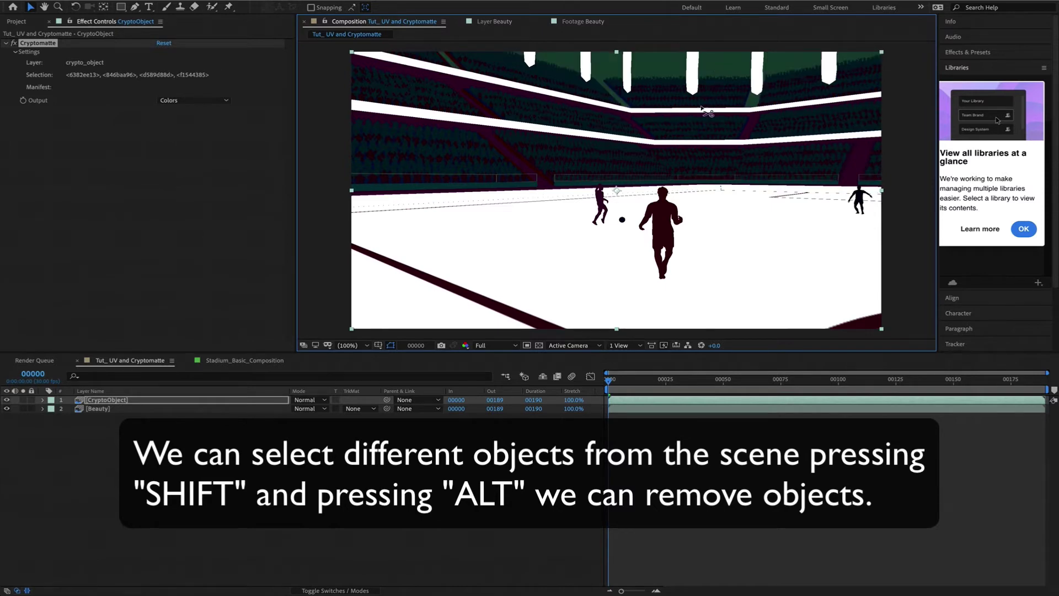
{"action": "left_click", "coordinate": [167, 43]}
Select the advertising banners on all stadium tiers in the Cryptomatte effect and set its output to Matted Colors.
{"action": "left_click", "coordinate": [601, 139]}
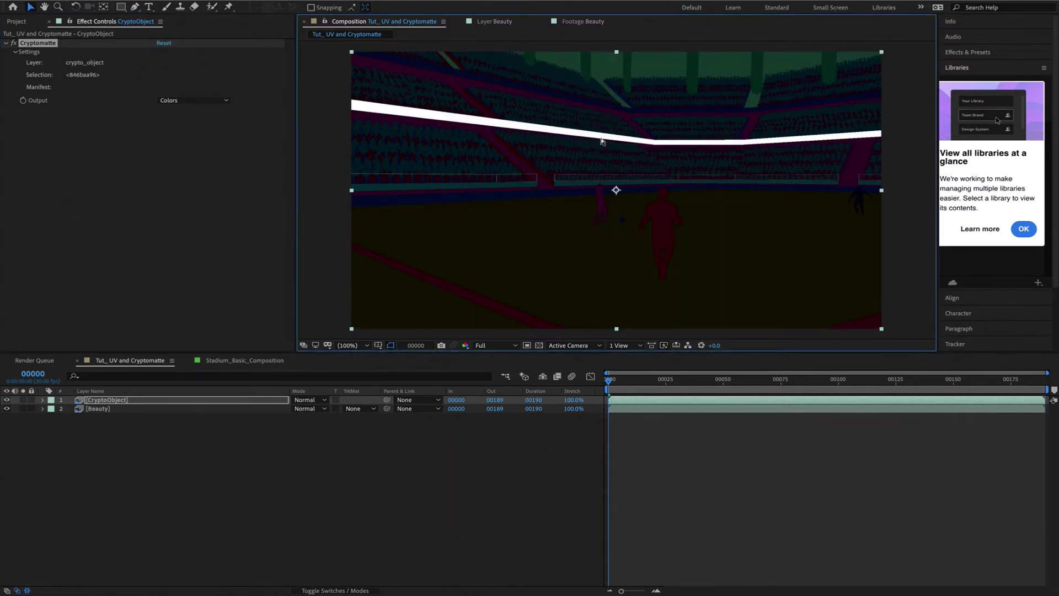
{"action": "left_click", "coordinate": [569, 101], "text": "shift"}
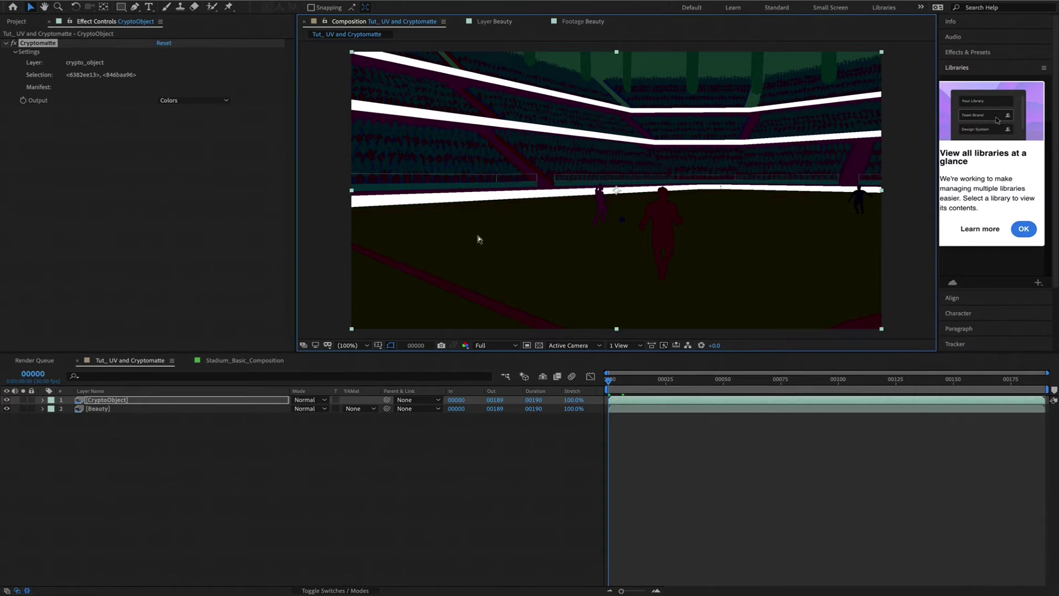
{"action": "left_click", "coordinate": [208, 103]}
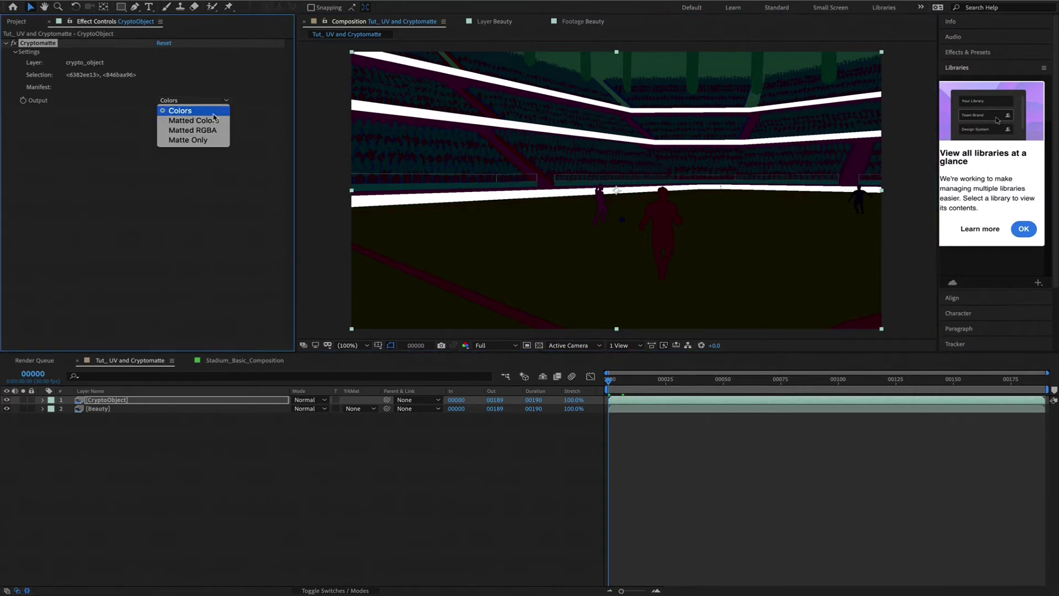
{"action": "left_click", "coordinate": [216, 119]}
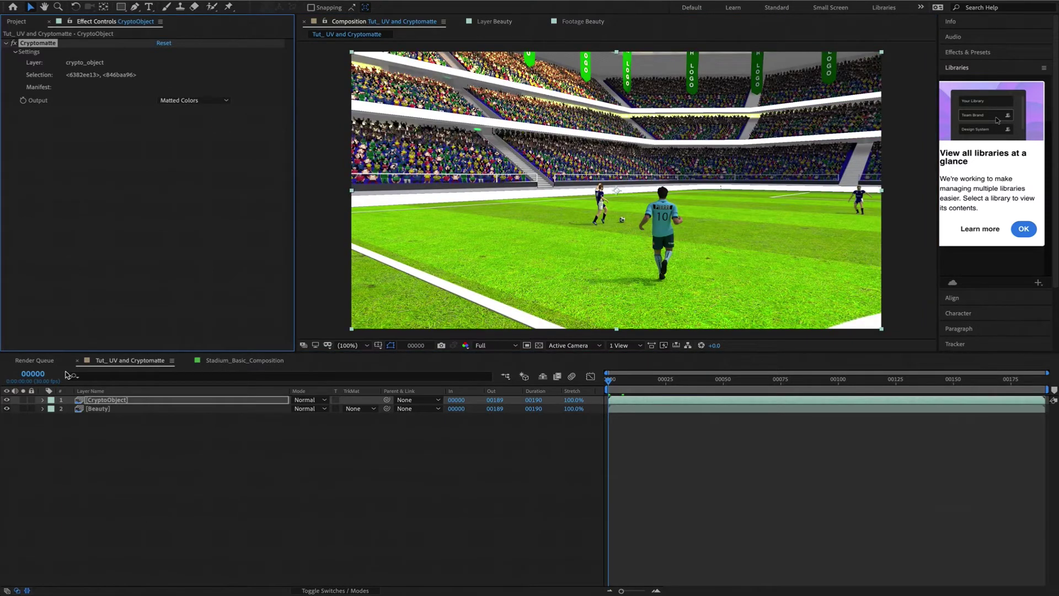
Check the banner matte on its own against the transparency grid, and hide the CryptoObject layer.
{"action": "left_click", "coordinate": [23, 400]}
{"action": "left_click", "coordinate": [539, 345]}
{"action": "left_click", "coordinate": [539, 345]}
{"action": "left_click", "coordinate": [23, 400]}
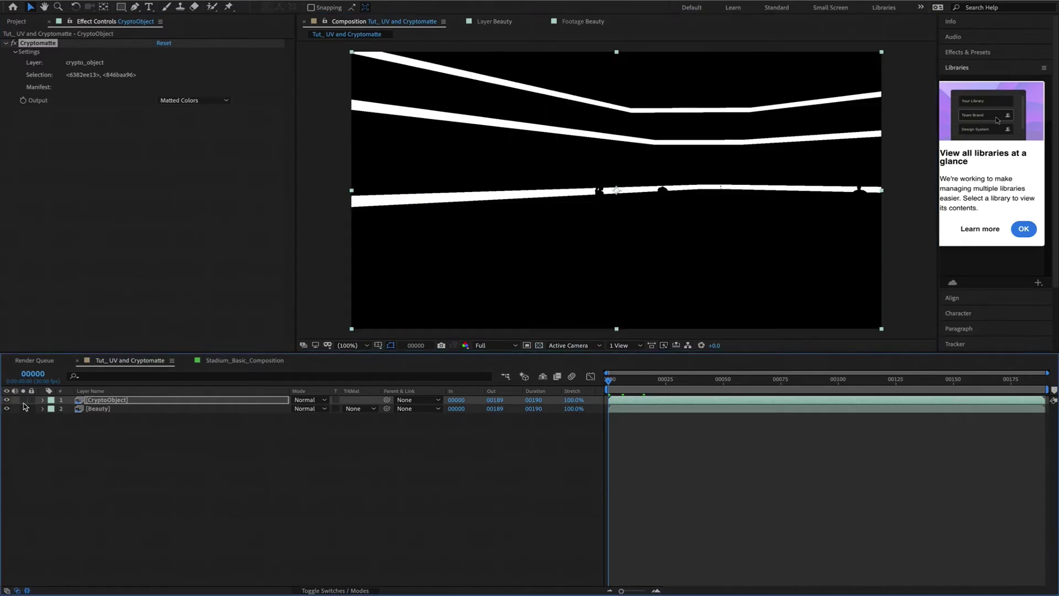
{"action": "left_click", "coordinate": [7, 400]}
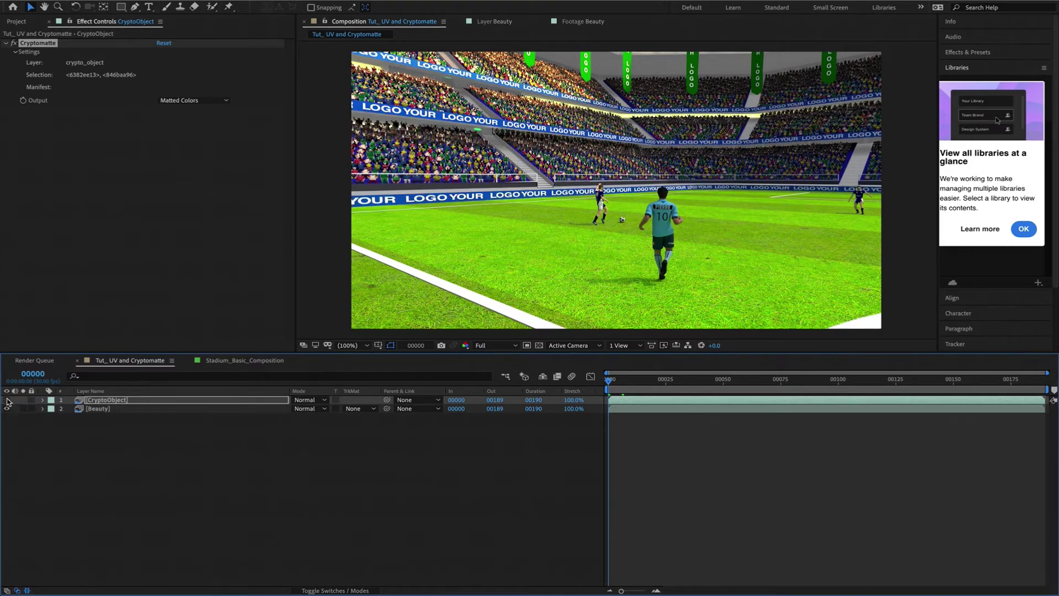
Preview the REVisionEffects Logo Black and REVisionEffects Flags.png footage.
{"action": "left_click", "coordinate": [16, 21]}
{"action": "double_click", "coordinate": [28, 193]}
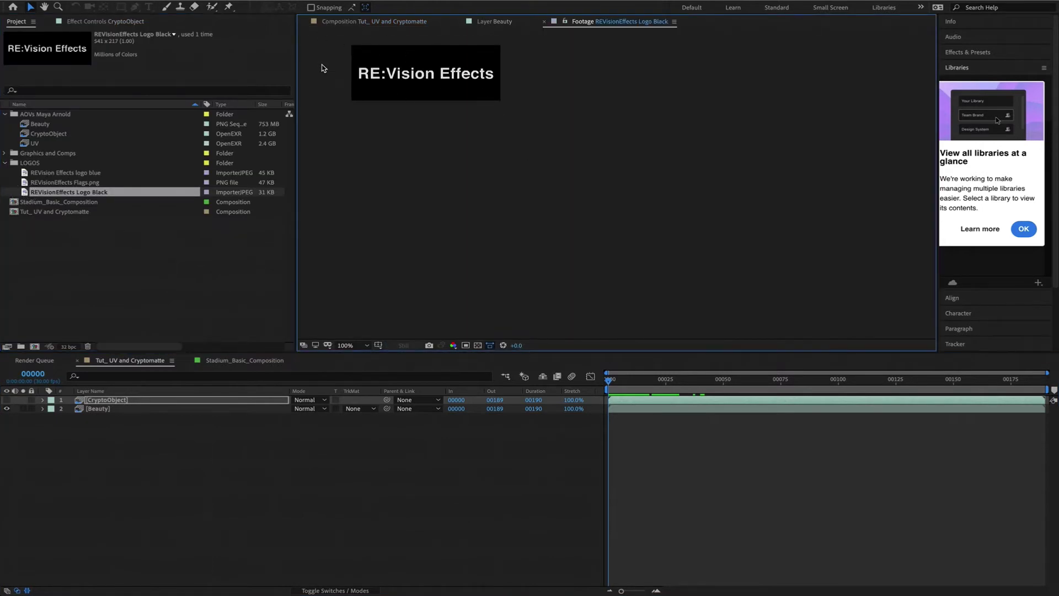
{"action": "left_click", "coordinate": [376, 22]}
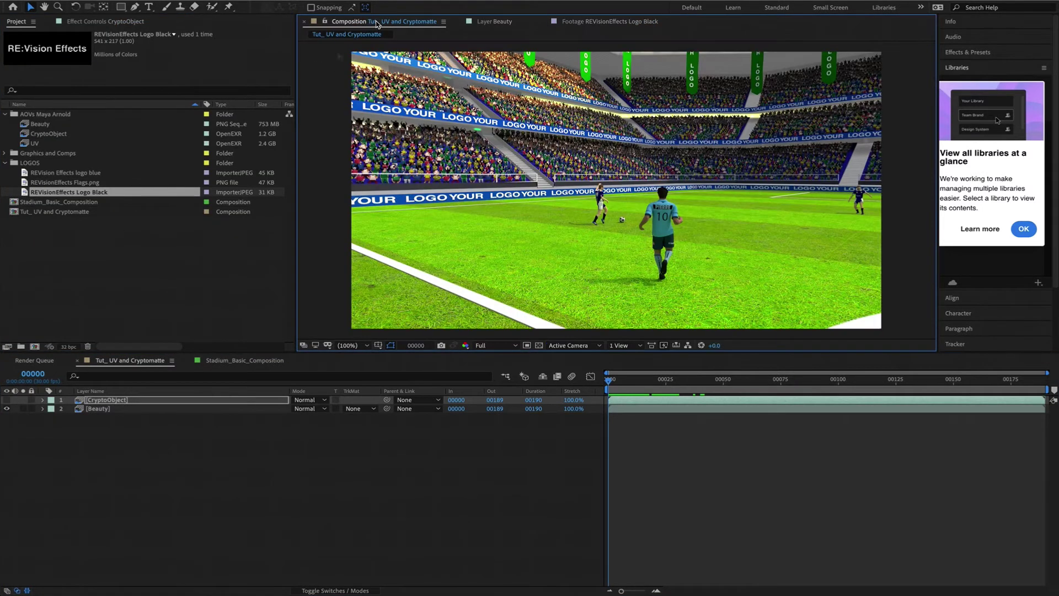
{"action": "double_click", "coordinate": [25, 182]}
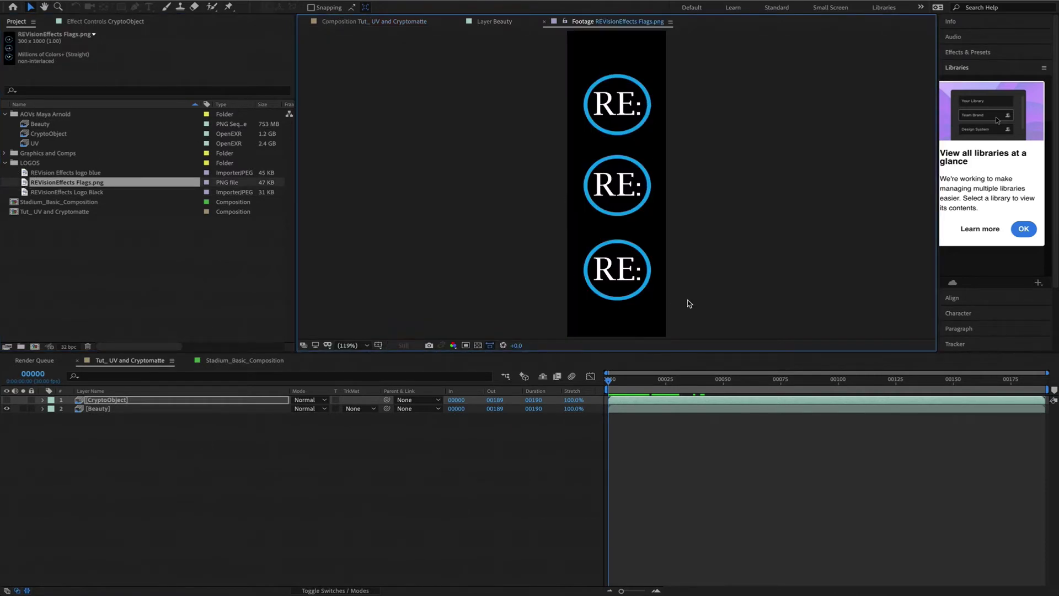
Add REVisionEffects Flags.png and REVisionEffects Logo Black to the composition below the Beauty layer and hide both layers.
{"action": "left_click", "coordinate": [26, 192], "text": "shift"}
{"action": "left_click_drag", "start_coordinate": [25, 192], "coordinate": [71, 413]}
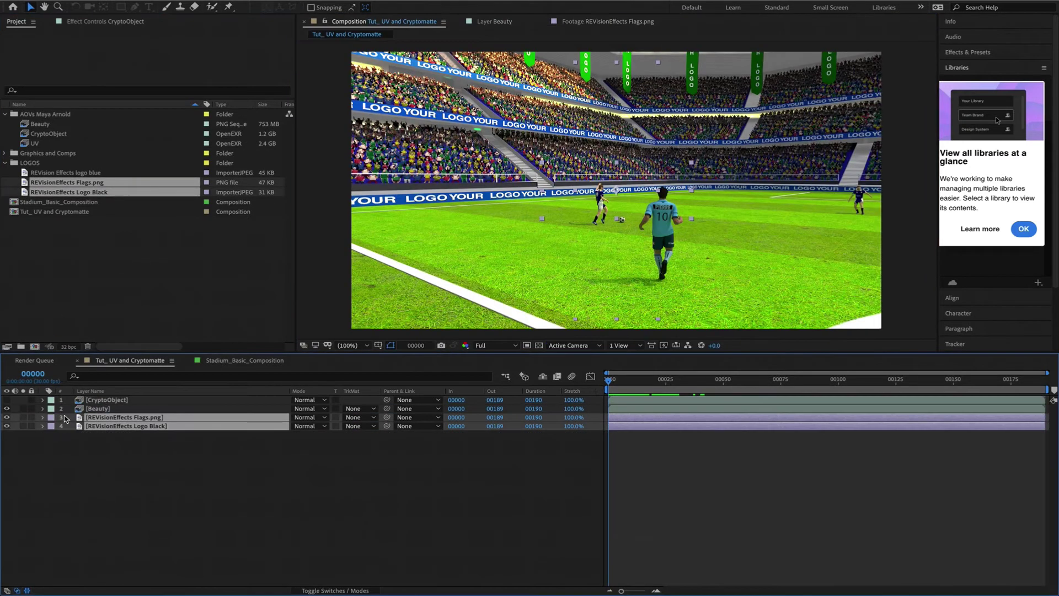
{"action": "left_click", "coordinate": [7, 426]}
{"action": "left_click", "coordinate": [7, 417]}
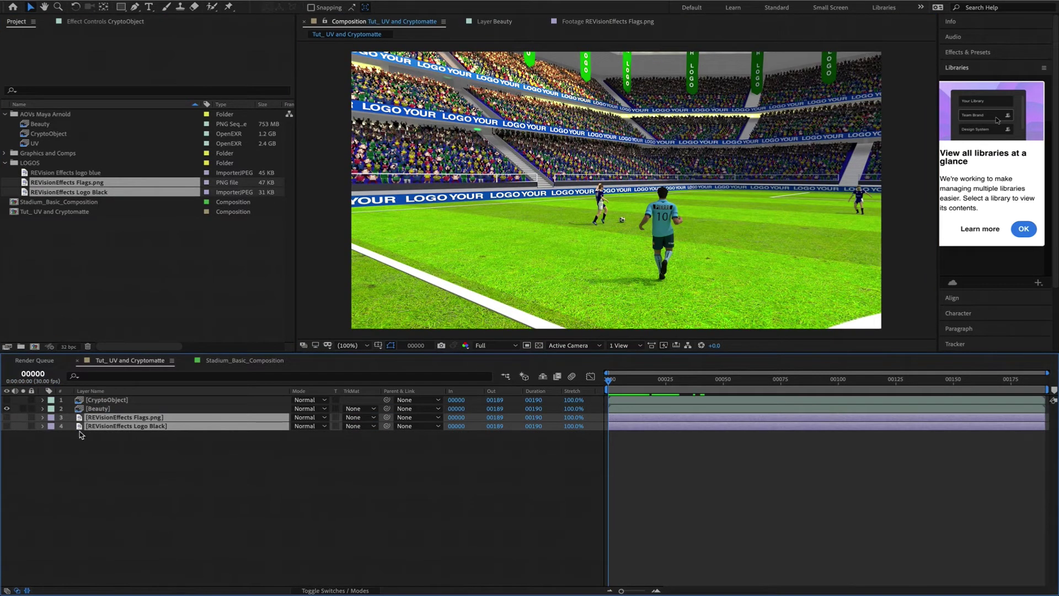
Place the UV footage between the CryptoObject and Beauty layers and apply the EXtractoR effect to it.
{"action": "left_click", "coordinate": [35, 143]}
{"action": "left_click_drag", "start_coordinate": [35, 143], "coordinate": [129, 411]}
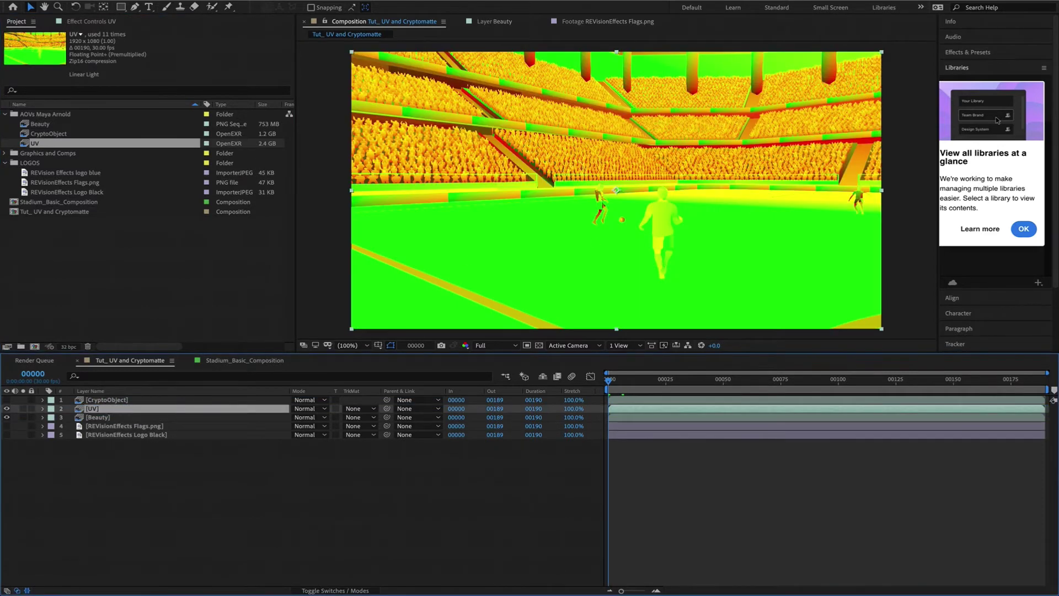
{"action": "left_click", "coordinate": [238, 0]}
{"action": "mouse_move", "coordinate": [275, 34]}
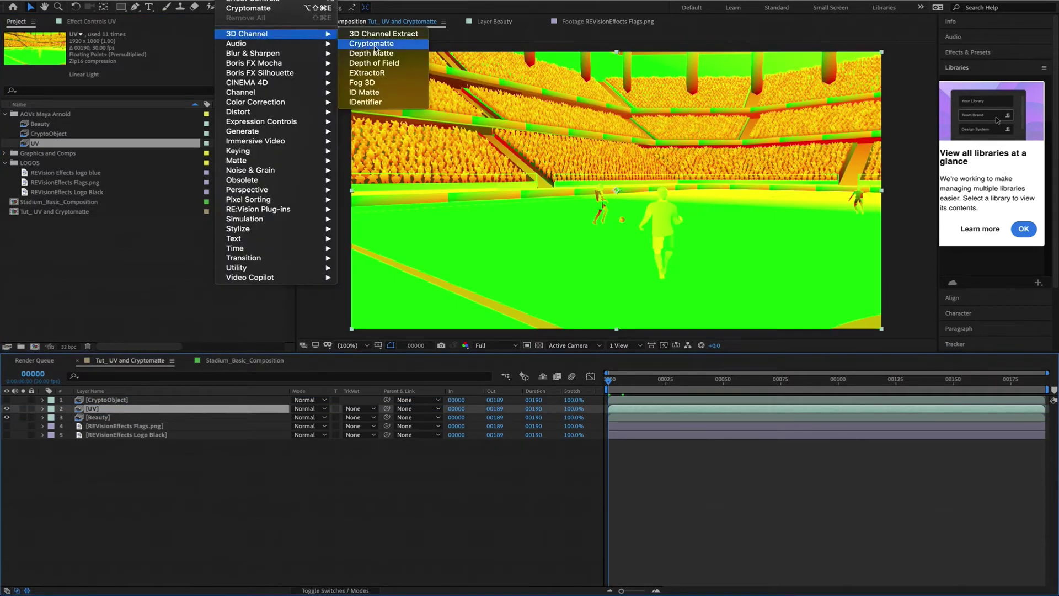
{"action": "left_click", "coordinate": [394, 73]}
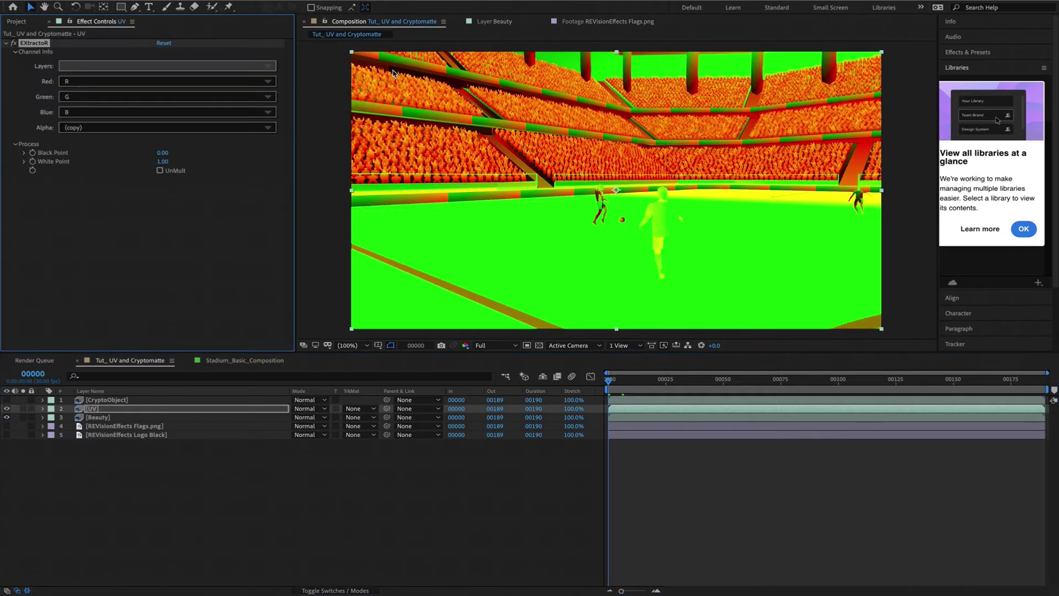
Apply RE:Map UV to the UV layer with REVisionEffects Logo Black as its texture.
{"action": "left_click", "coordinate": [124, 411]}
{"action": "left_click", "coordinate": [237, 0]}
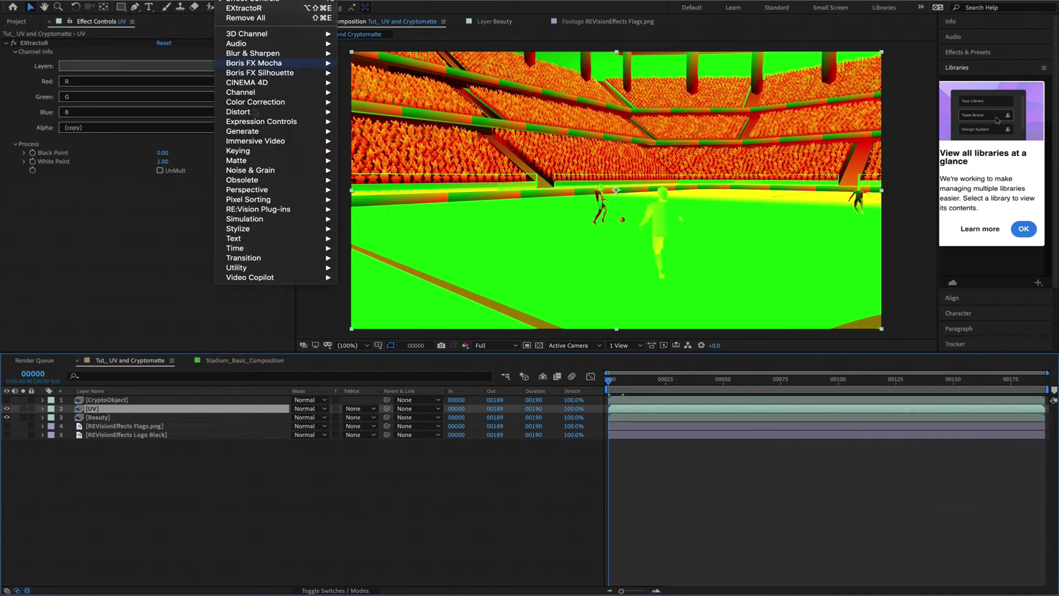
{"action": "mouse_move", "coordinate": [275, 209]}
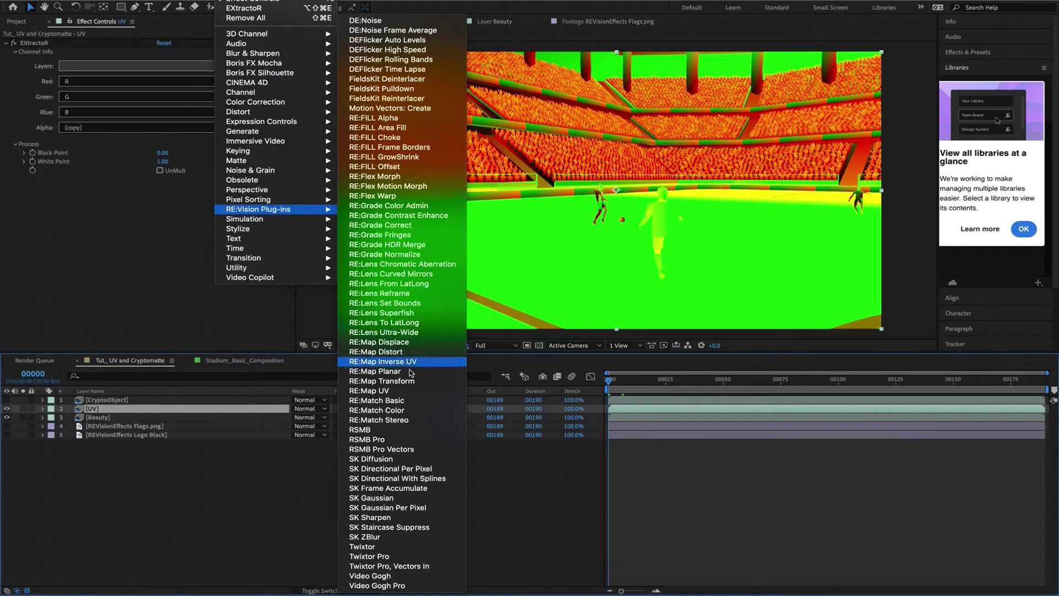
{"action": "left_click", "coordinate": [401, 392]}
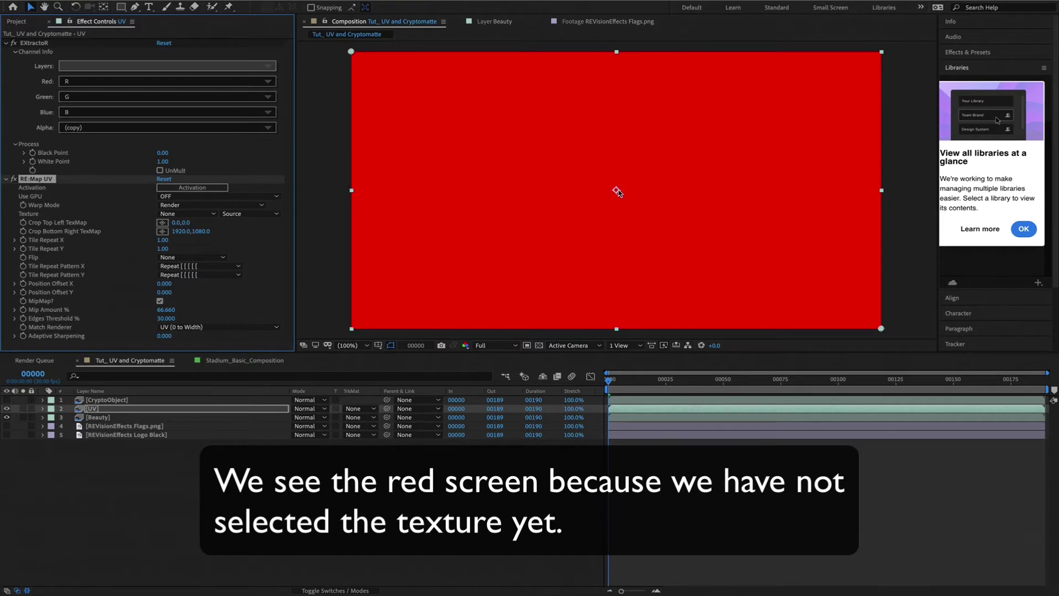
{"action": "left_click", "coordinate": [187, 213]}
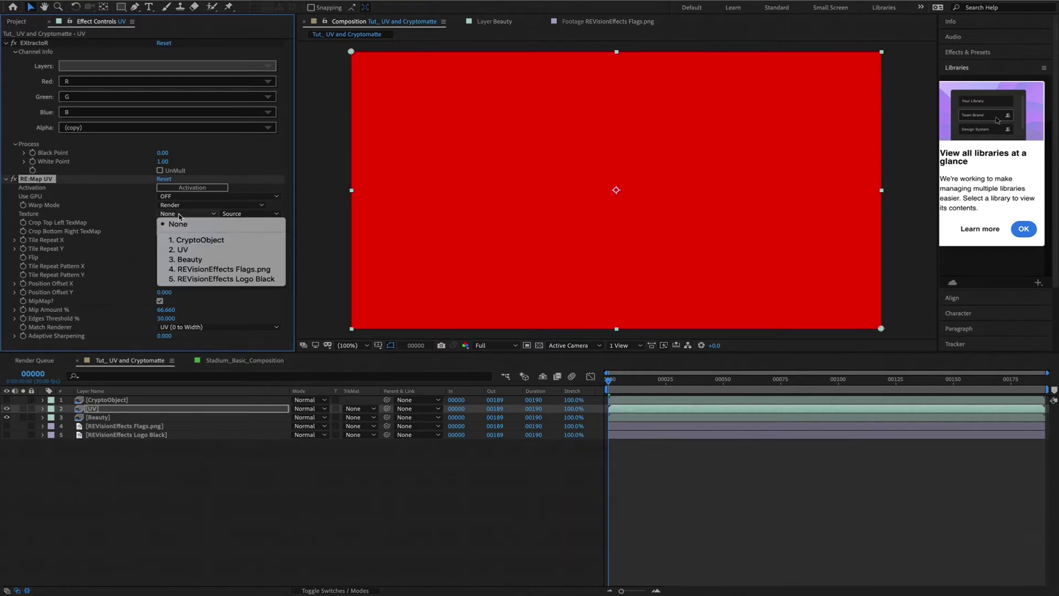
{"action": "left_click", "coordinate": [195, 280]}
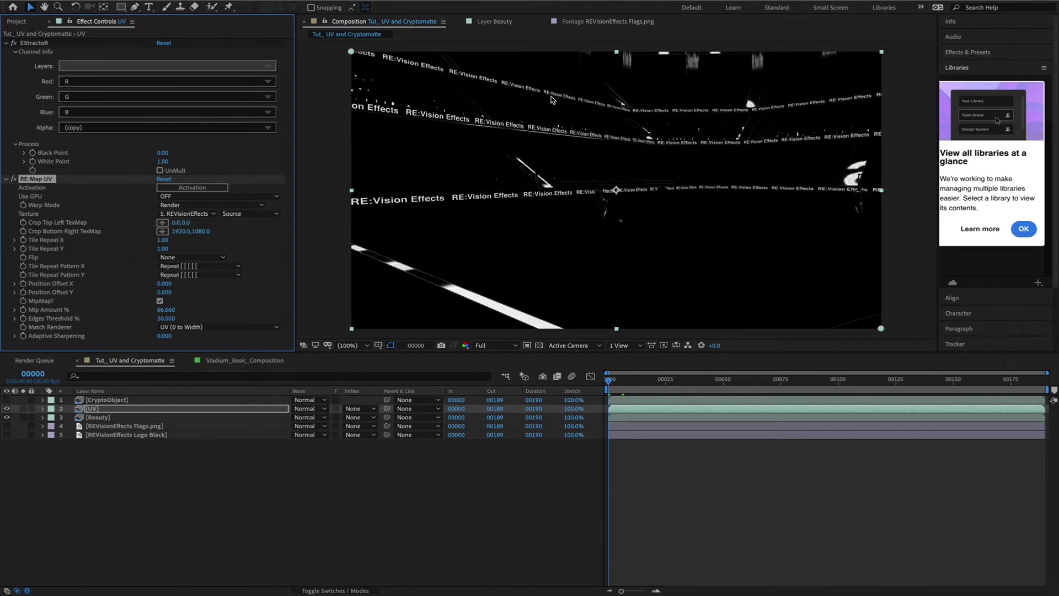
Set the UV layer's track matte to the CryptoObject luma matte and check the banners at frame 21.
{"action": "left_click", "coordinate": [257, 409]}
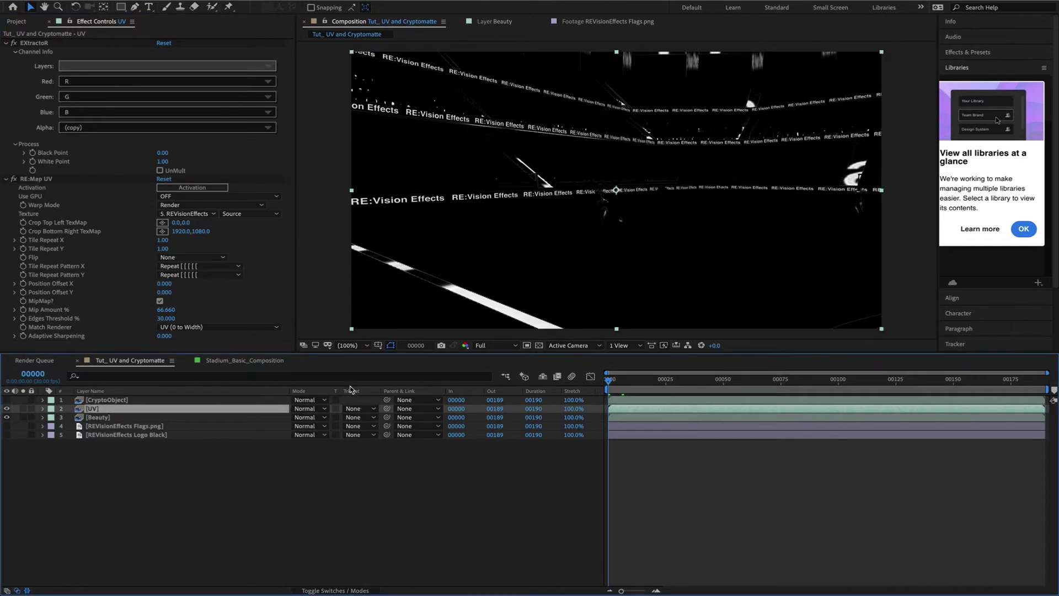
{"action": "left_click", "coordinate": [358, 408]}
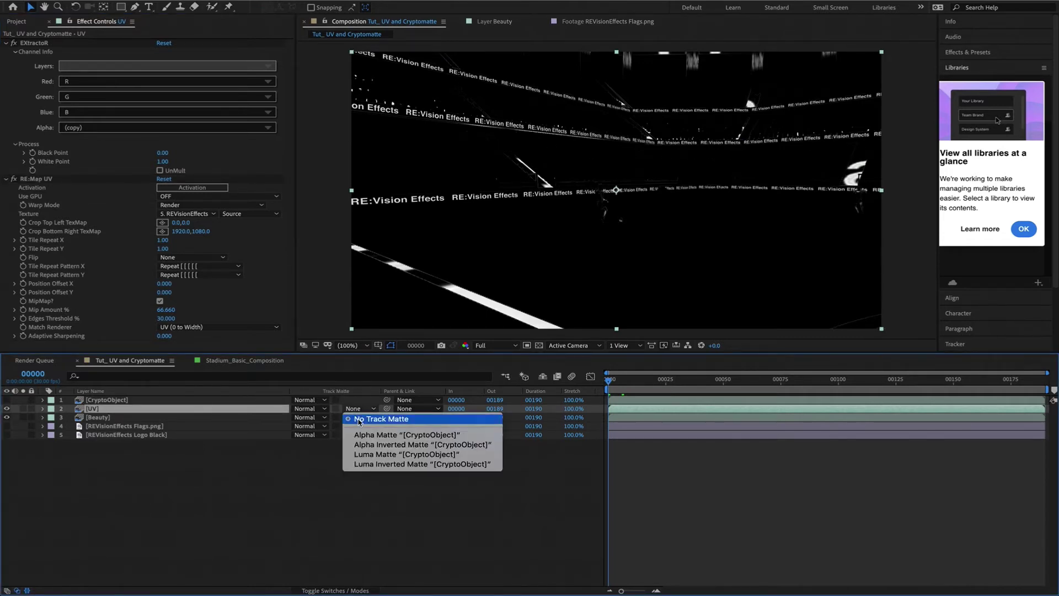
{"action": "left_click", "coordinate": [377, 454]}
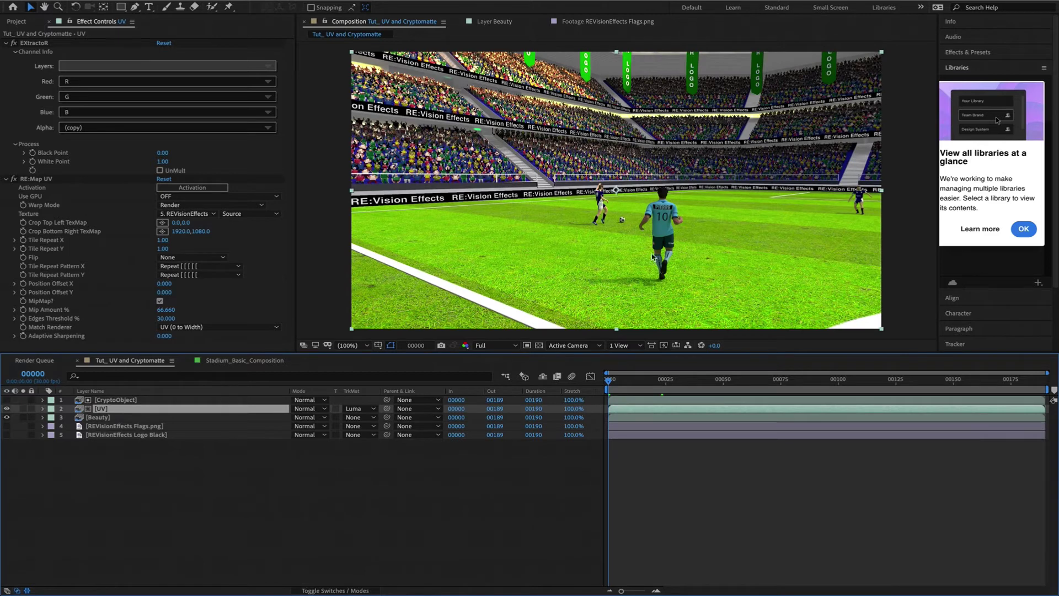
{"action": "left_click", "coordinate": [657, 381]}
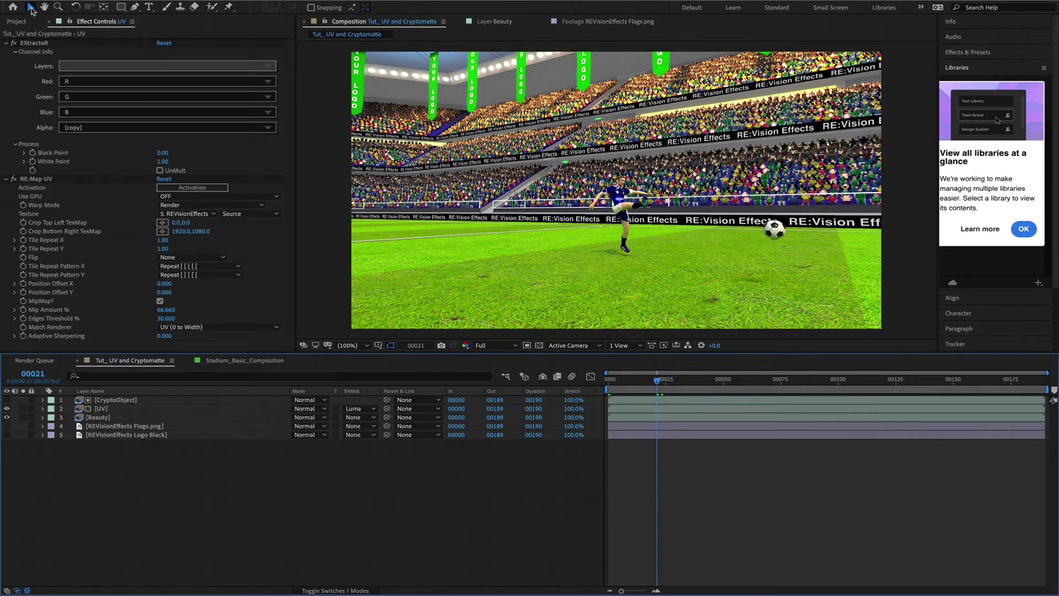
Add a second CryptoObject layer at the top of the composition and apply the Cryptomatte effect to it.
{"action": "left_click", "coordinate": [15, 21]}
{"action": "left_click_drag", "start_coordinate": [50, 133], "coordinate": [97, 401]}
{"action": "left_click", "coordinate": [226, 0]}
{"action": "mouse_move", "coordinate": [275, 33]}
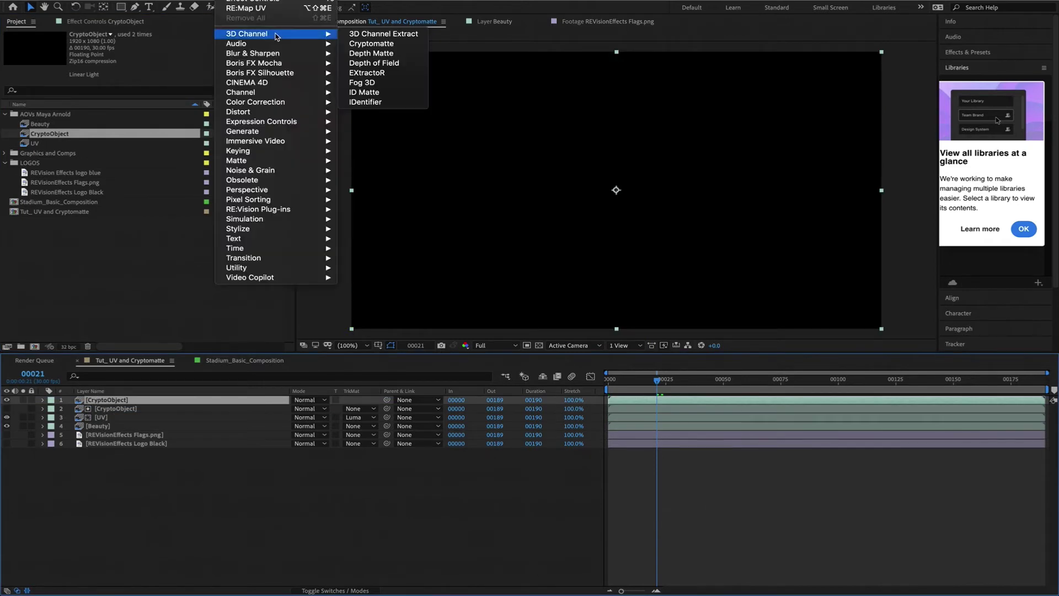
{"action": "left_click", "coordinate": [393, 43]}
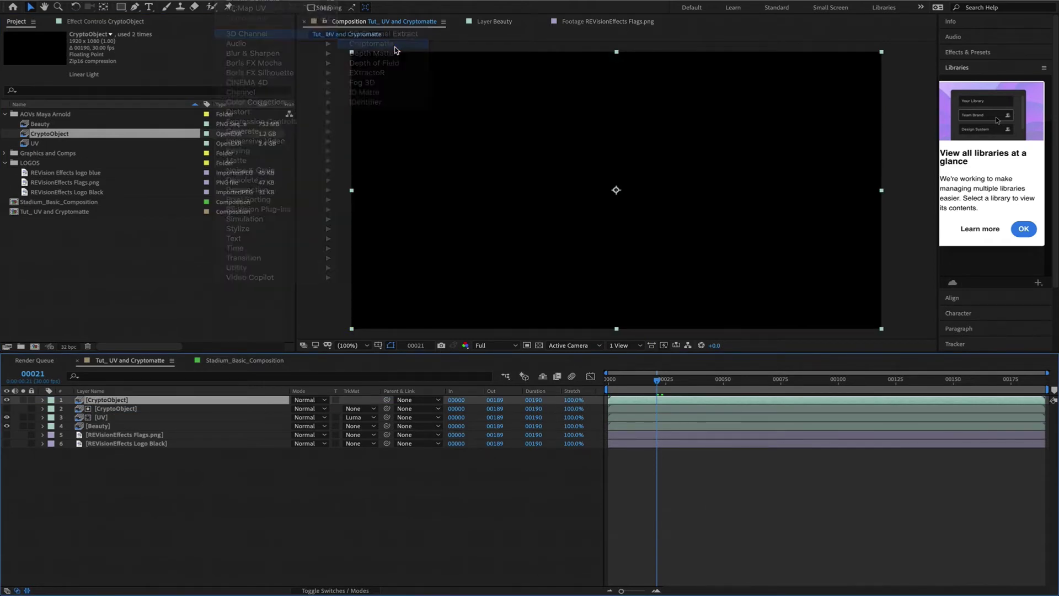
Select the hanging flags in the new Cryptomatte effect, set its output to Matted Colors, and hide the layer.
{"action": "left_click", "coordinate": [472, 76]}
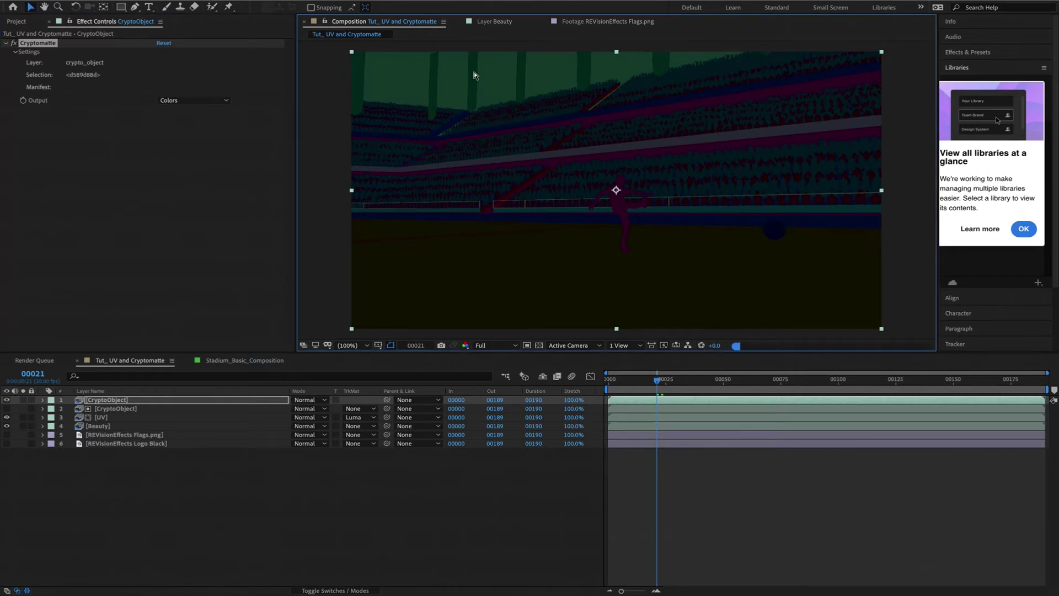
{"action": "left_click", "coordinate": [177, 100]}
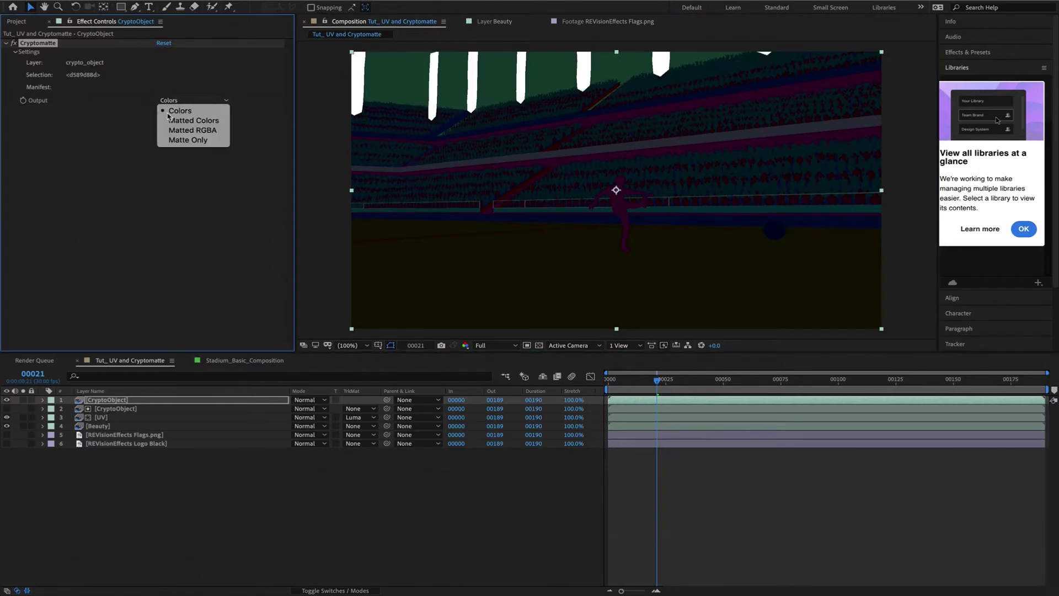
{"action": "left_click", "coordinate": [172, 117]}
{"action": "left_click", "coordinate": [6, 399]}
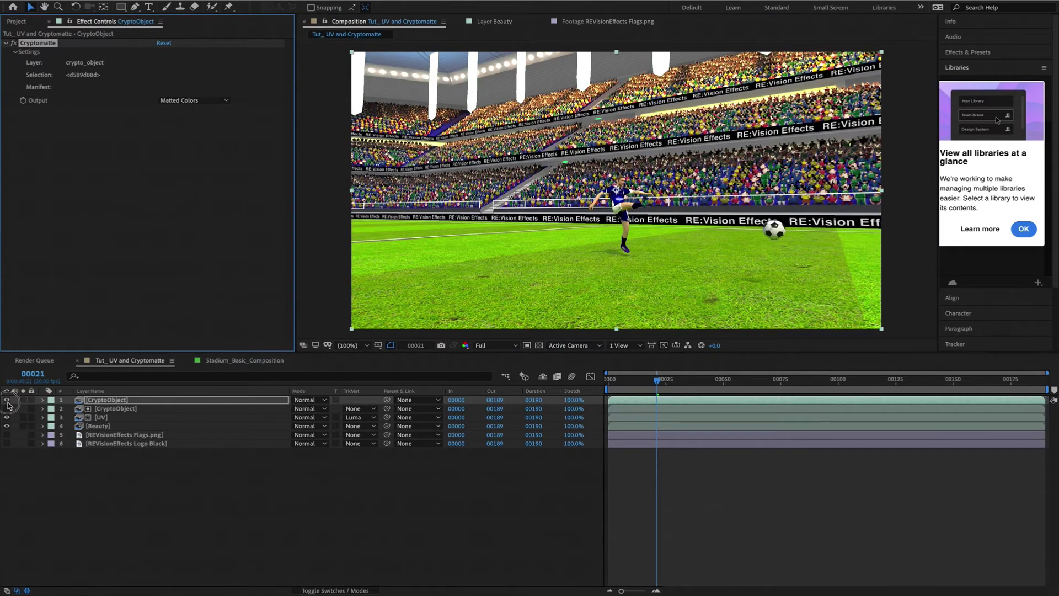
Place another UV layer directly beneath the top CryptoObject layer and apply the EXtractoR effect to it.
{"action": "left_click", "coordinate": [99, 400]}
{"action": "left_click", "coordinate": [17, 21]}
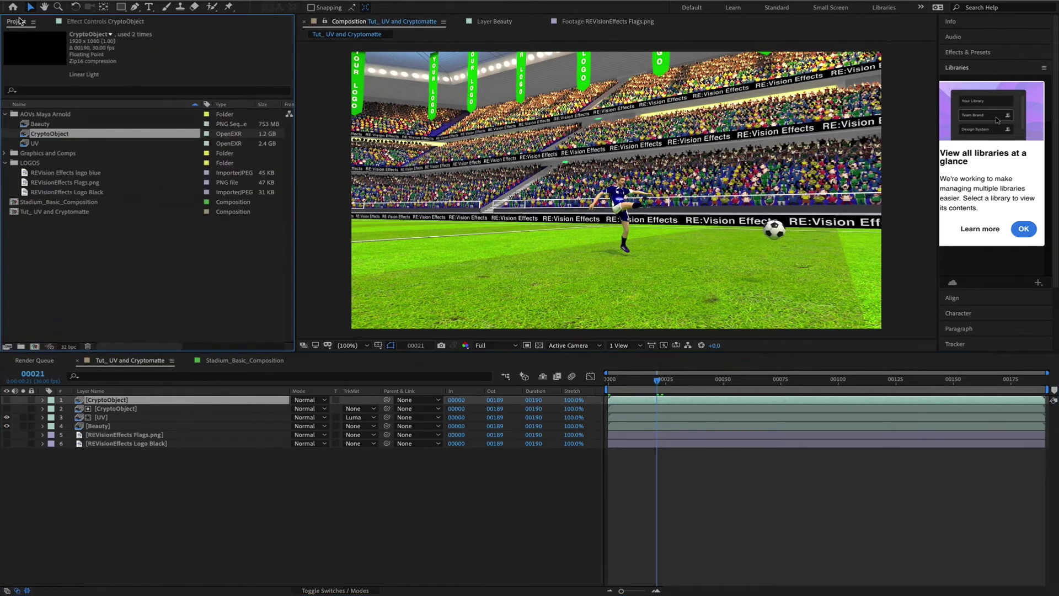
{"action": "left_click_drag", "start_coordinate": [51, 146], "coordinate": [125, 409]}
{"action": "left_click", "coordinate": [220, 0]}
{"action": "mouse_move", "coordinate": [248, 33]}
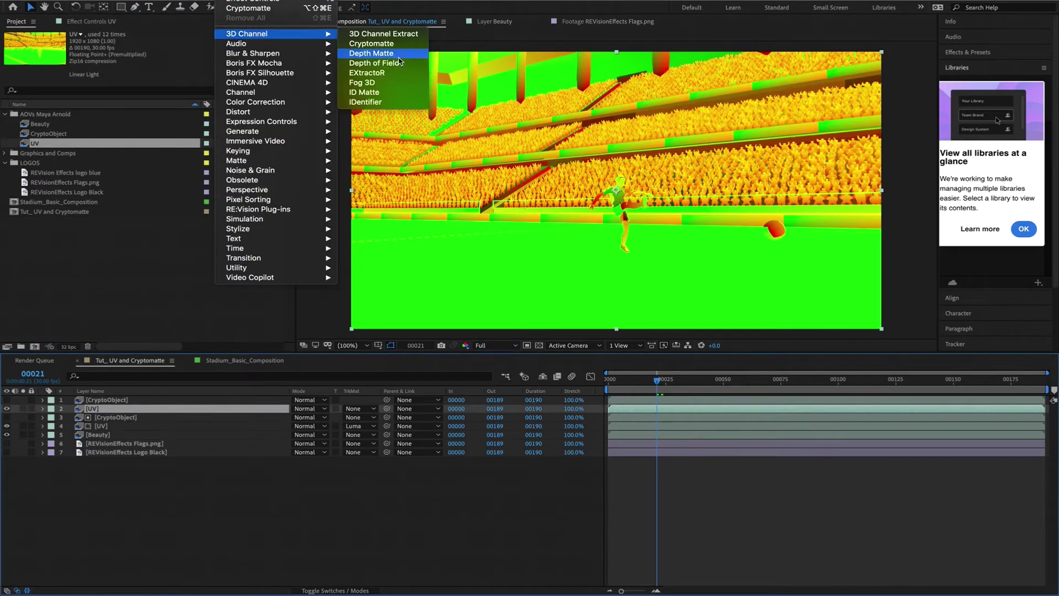
{"action": "left_click", "coordinate": [388, 73]}
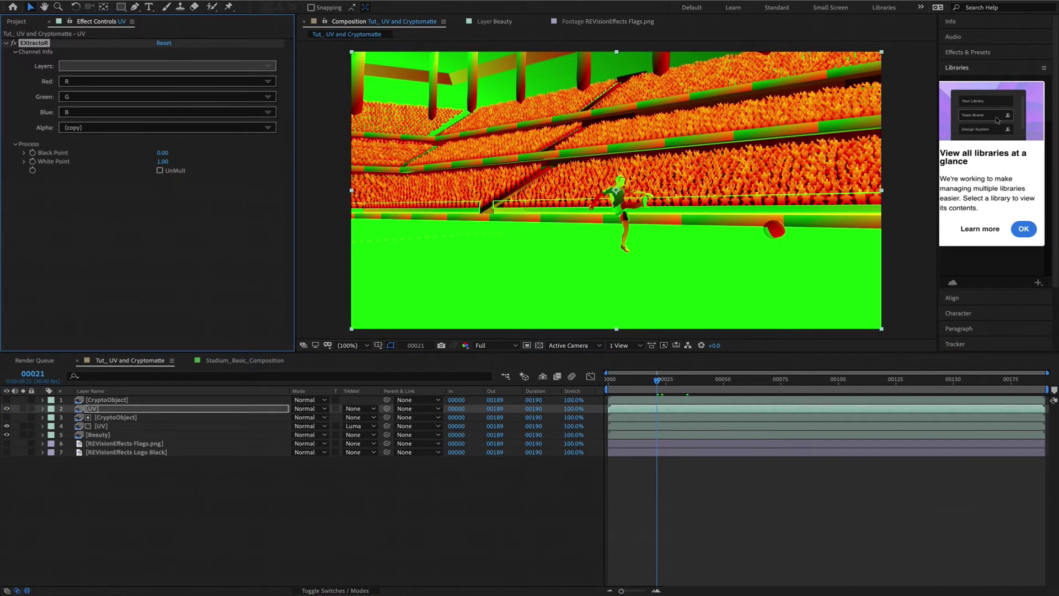
Apply RE:Map UV to the new UV layer with REVisionEffects Flags.png as its texture.
{"action": "left_click", "coordinate": [221, 0]}
{"action": "mouse_move", "coordinate": [265, 209]}
{"action": "left_click", "coordinate": [380, 388]}
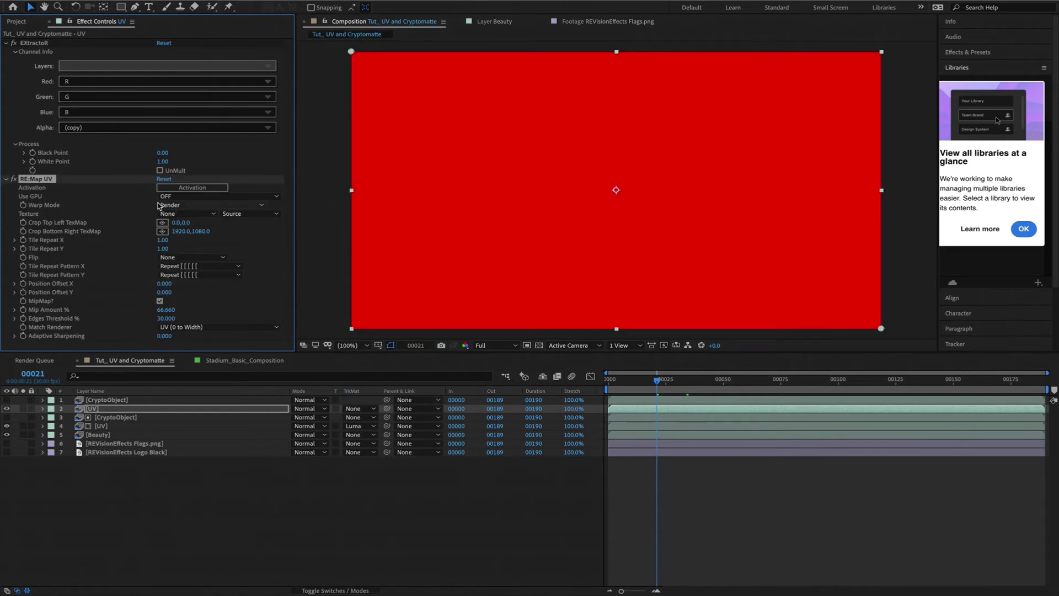
{"action": "left_click", "coordinate": [180, 214]}
{"action": "left_click", "coordinate": [207, 291]}
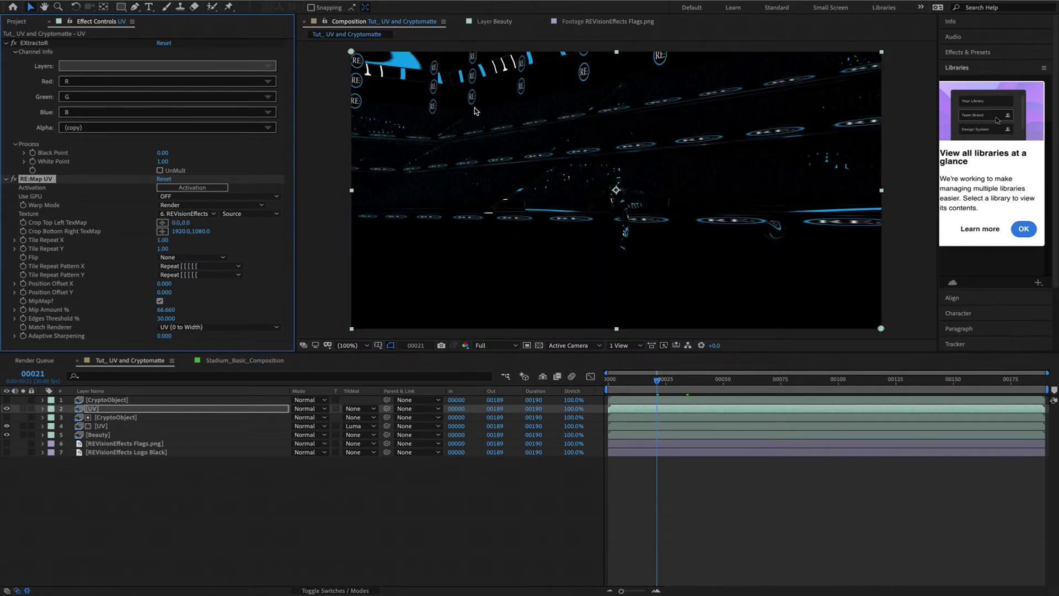
Set the new UV layer's track matte to the luma matte of the top CryptoObject layer and check another frame.
{"action": "left_click", "coordinate": [351, 409]}
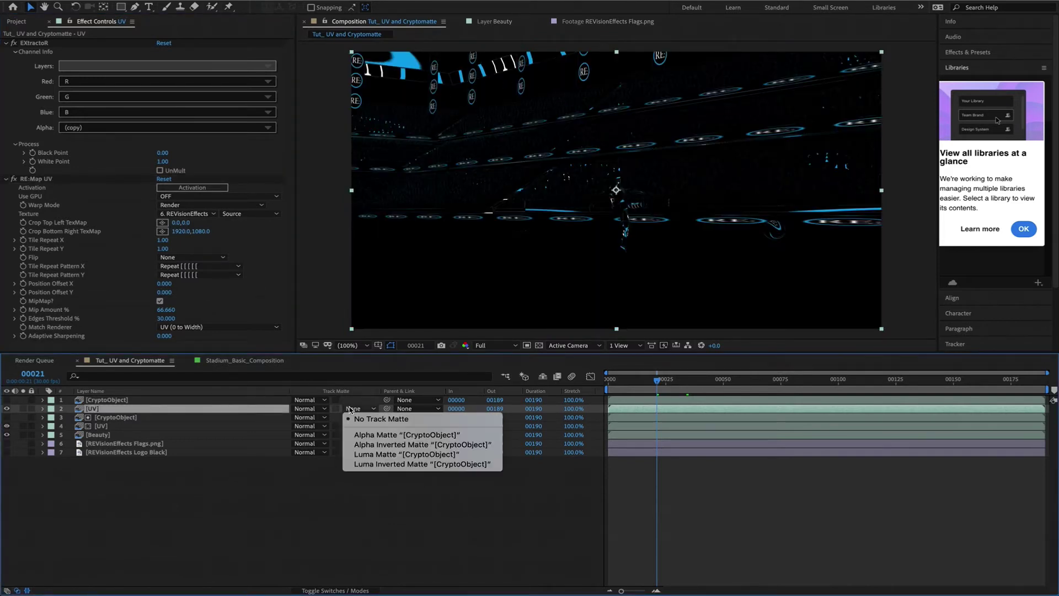
{"action": "left_click", "coordinate": [407, 454]}
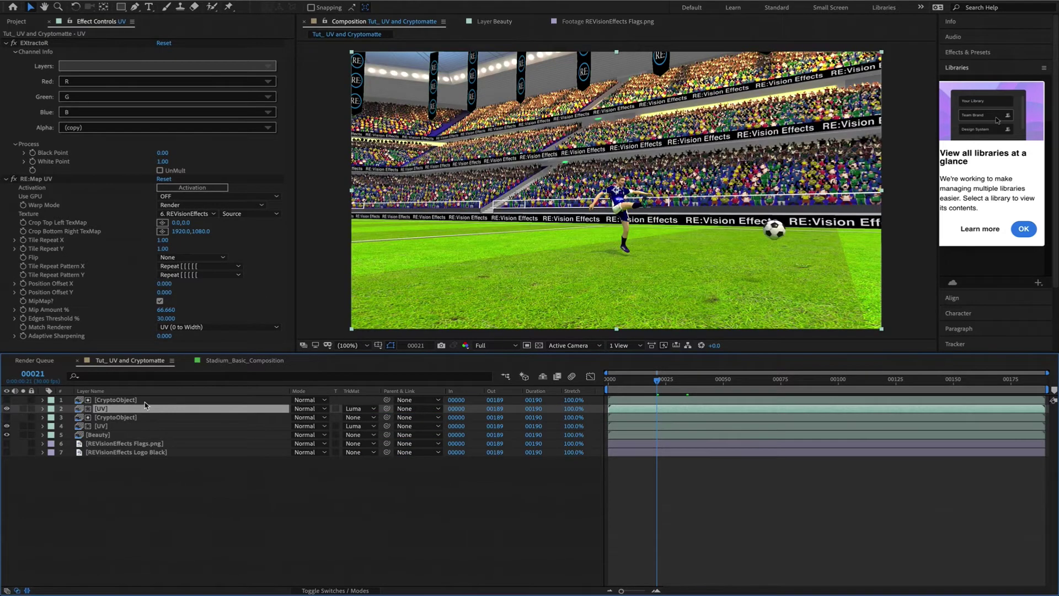
{"action": "left_click", "coordinate": [638, 381]}
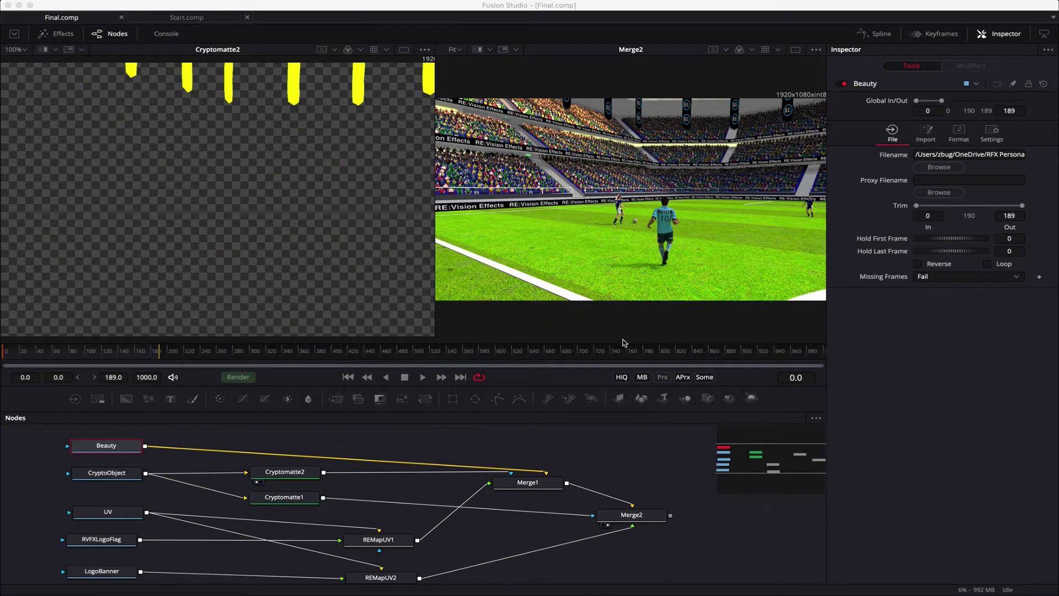
In Fusion Studio's Final.comp, compare the original Beauty render with the Merge2 result in the viewer.
{"action": "left_click", "coordinate": [85, 456]}
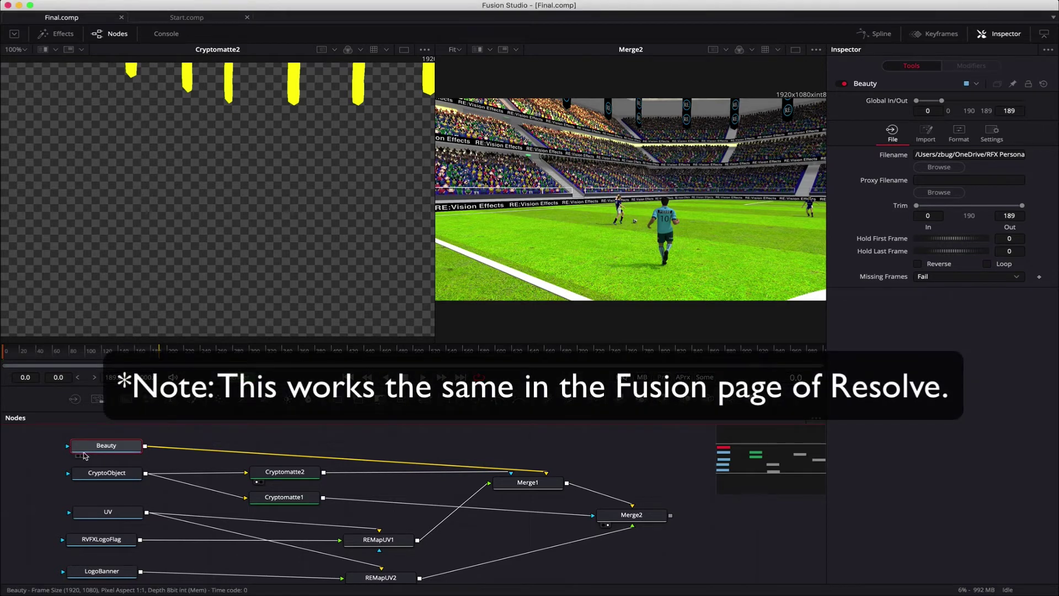
{"action": "key", "text": "2"}
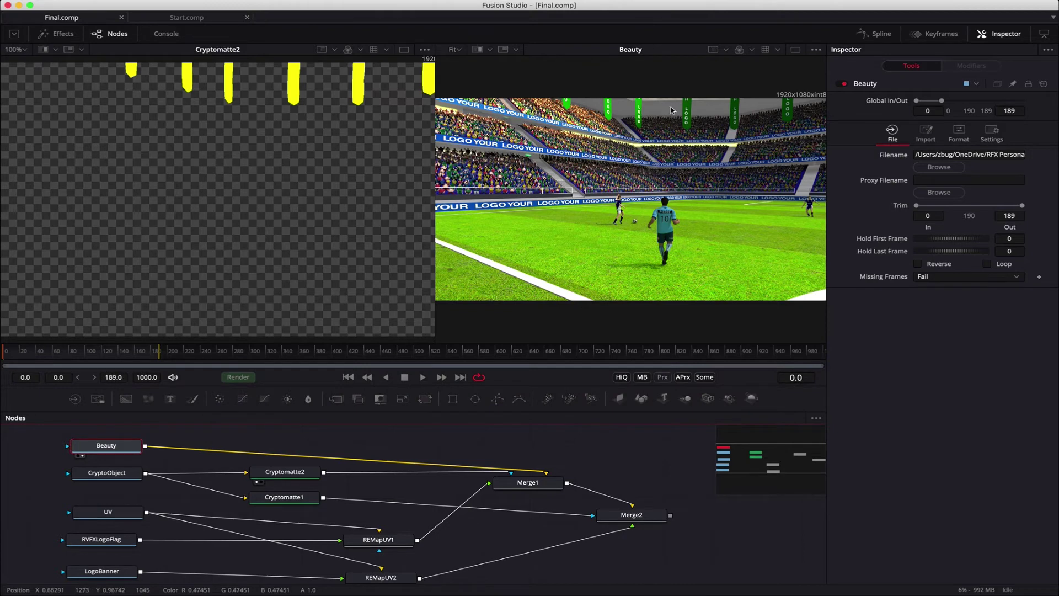
{"action": "key", "text": "2"}
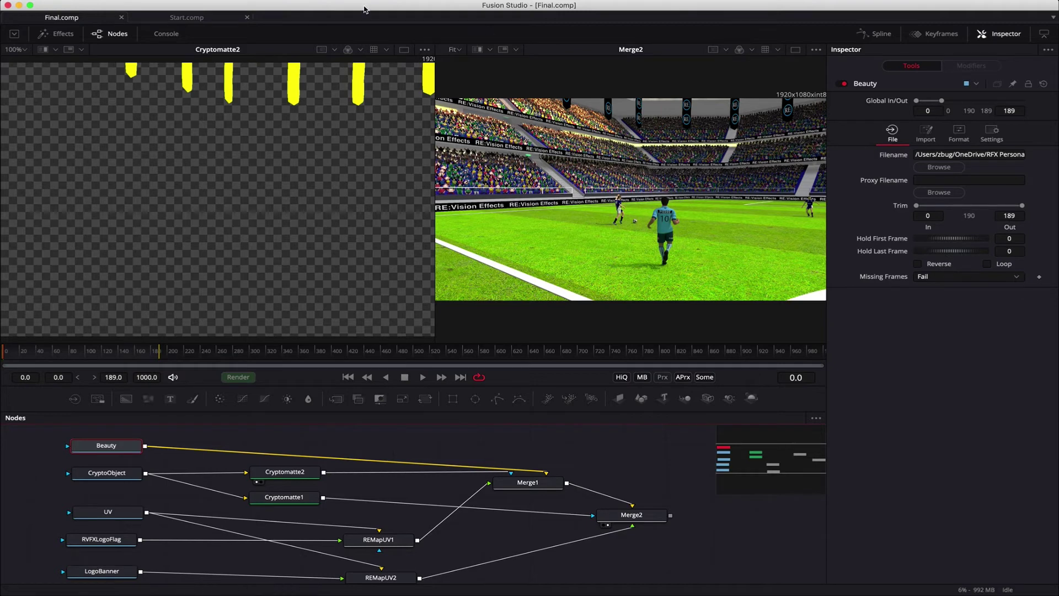
Switch to the Desktop folder, run Reactor-Installer.lua in Fusion Studio, and install and launch Reactor.
{"action": "key", "text": "super+Tab"}
{"action": "key", "text": "super+Tab"}
{"action": "key", "text": "super+Tab"}
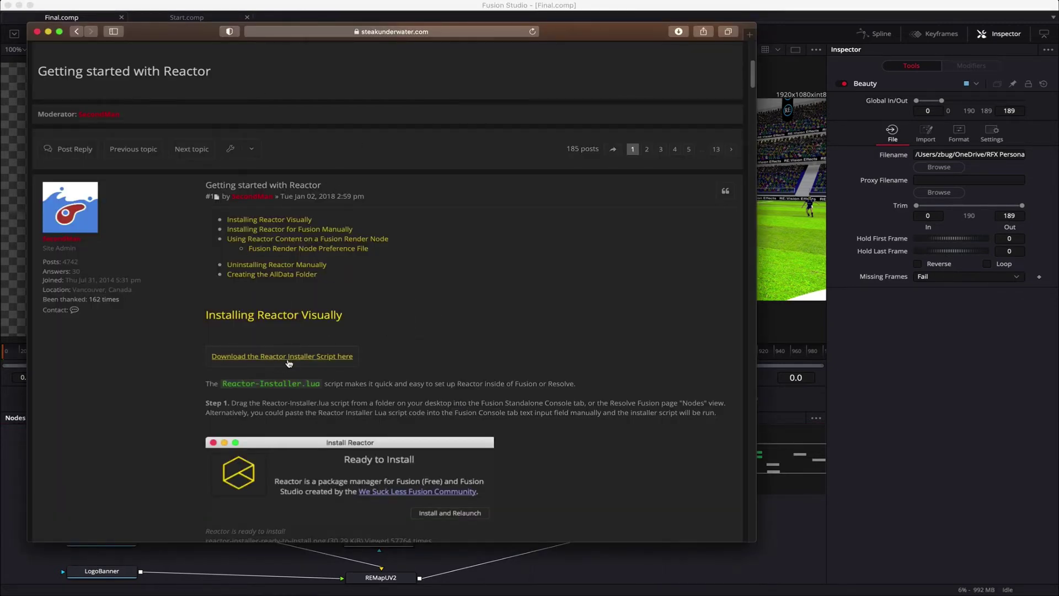
{"action": "key", "text": "super+Tab"}
{"action": "key", "text": "super+Tab"}
{"action": "key", "text": "super+Tab"}
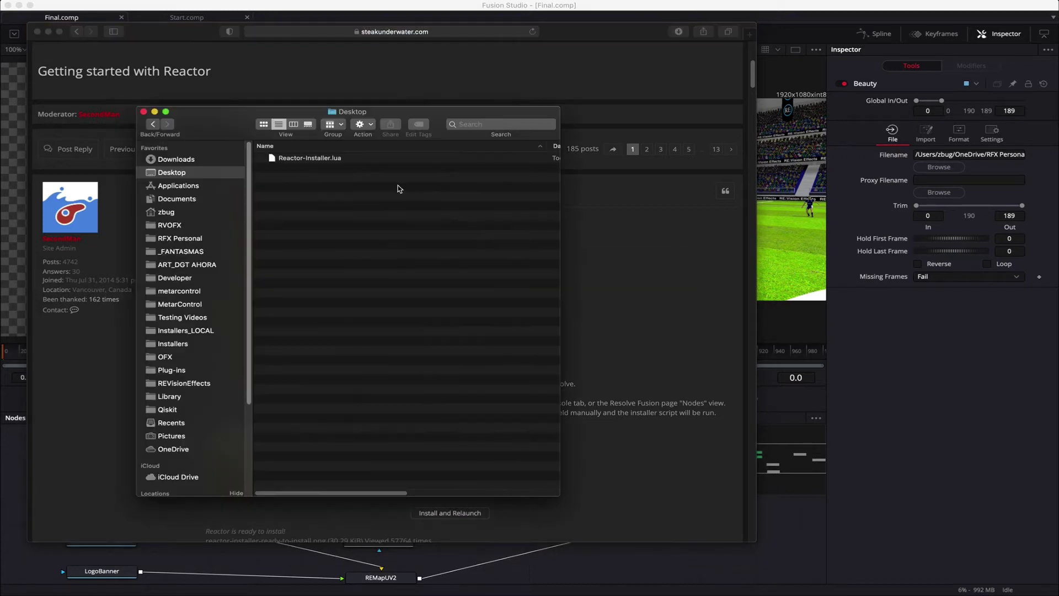
{"action": "left_click", "coordinate": [292, 159]}
{"action": "left_click_drag", "start_coordinate": [272, 163], "coordinate": [797, 226]}
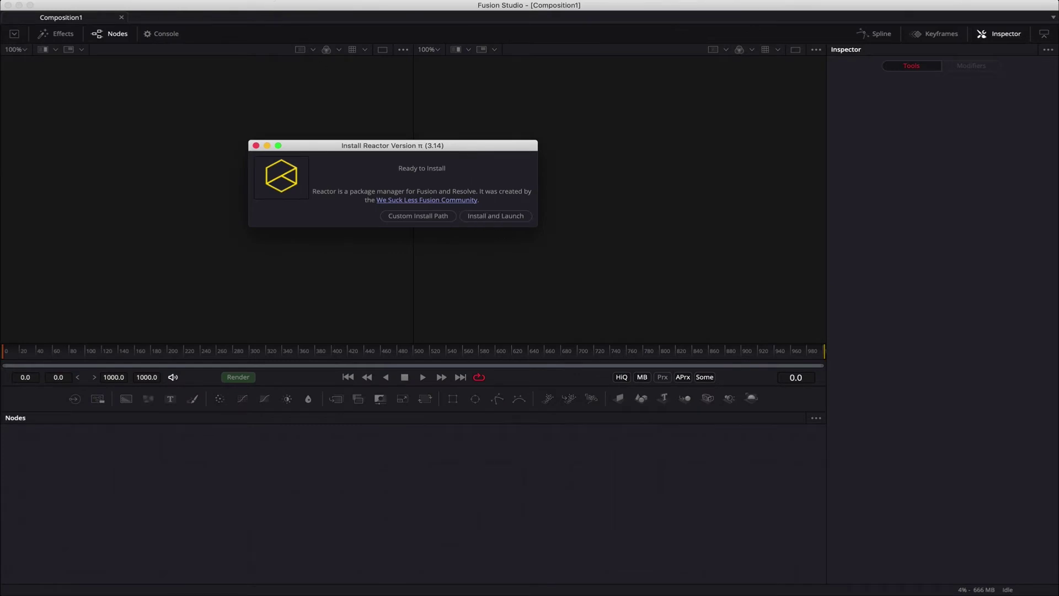
{"action": "left_click", "coordinate": [492, 215]}
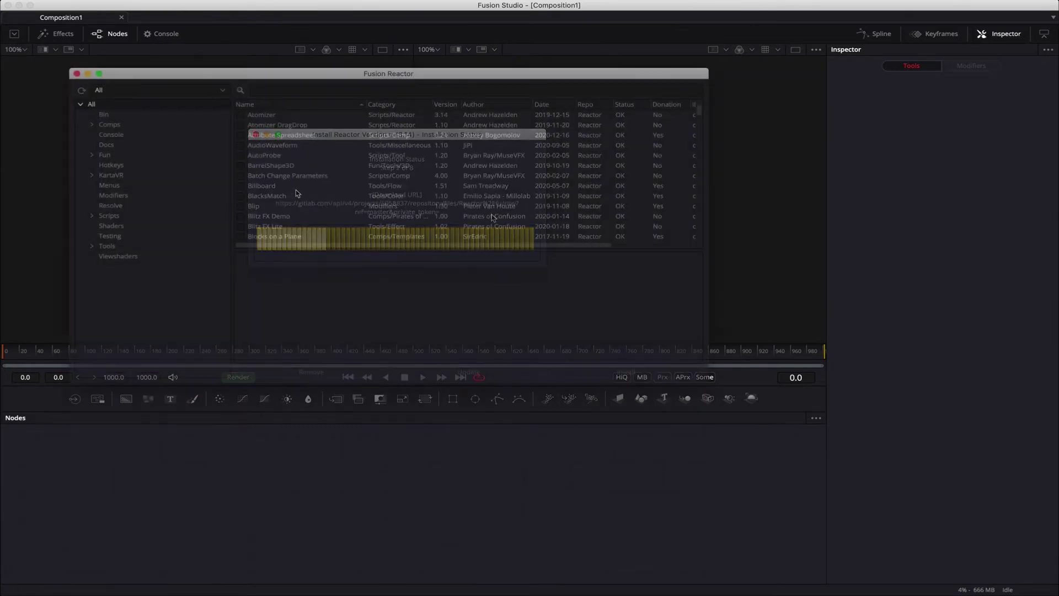
Select the Cryptomatte package for installation in Reactor and close the package manager.
{"action": "scroll", "coordinate": [298, 193], "scroll_direction": "down", "scroll_amount": 10}
{"action": "left_click", "coordinate": [266, 186]}
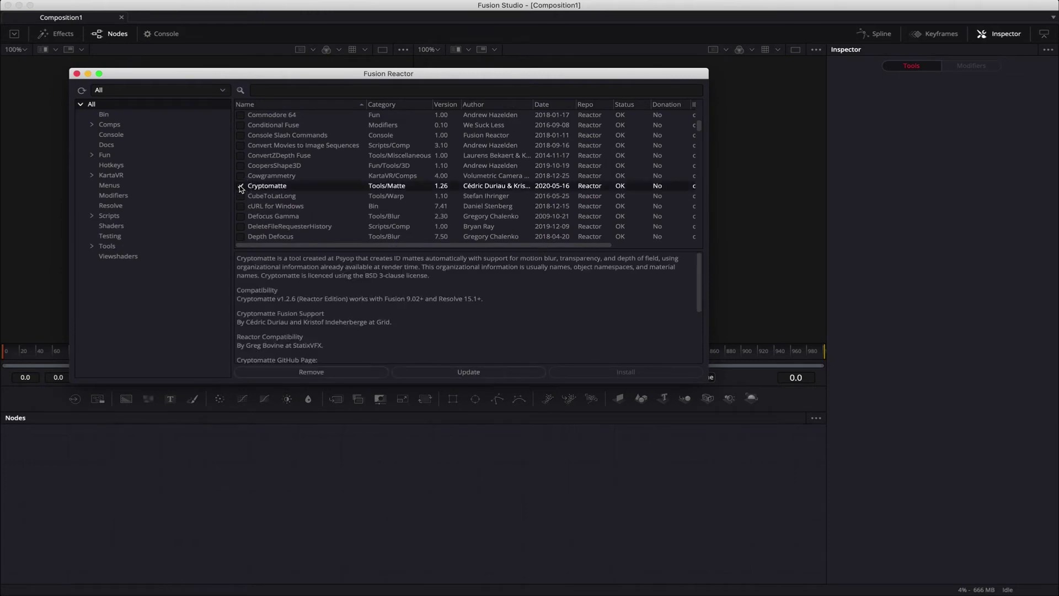
{"action": "left_click", "coordinate": [240, 186]}
{"action": "left_click", "coordinate": [76, 74]}
Open the recent composition Start.comp.
{"action": "left_click", "coordinate": [97, 0]}
{"action": "mouse_move", "coordinate": [118, 23]}
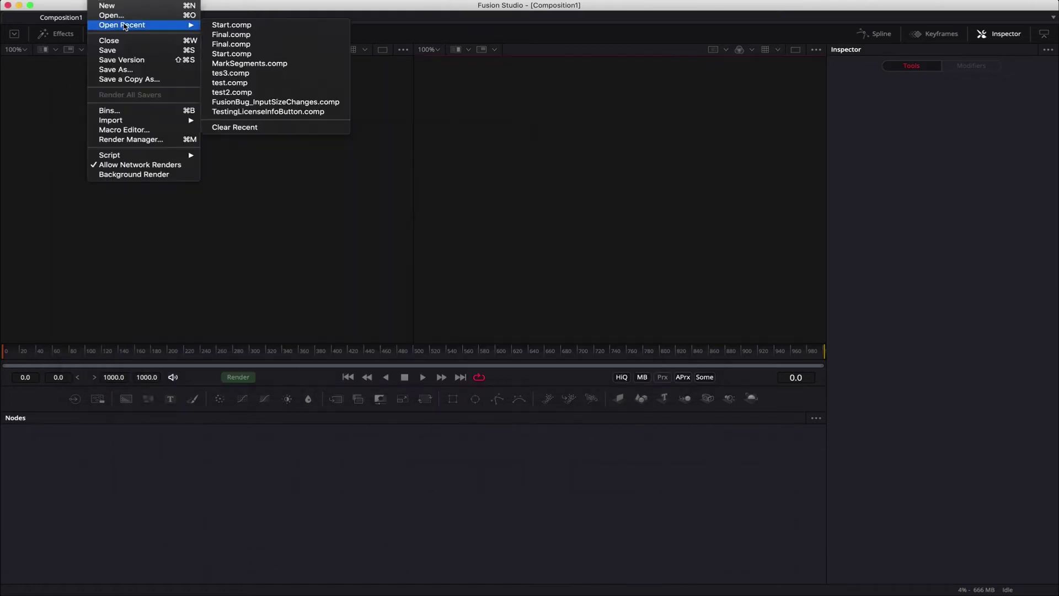
{"action": "left_click", "coordinate": [251, 26]}
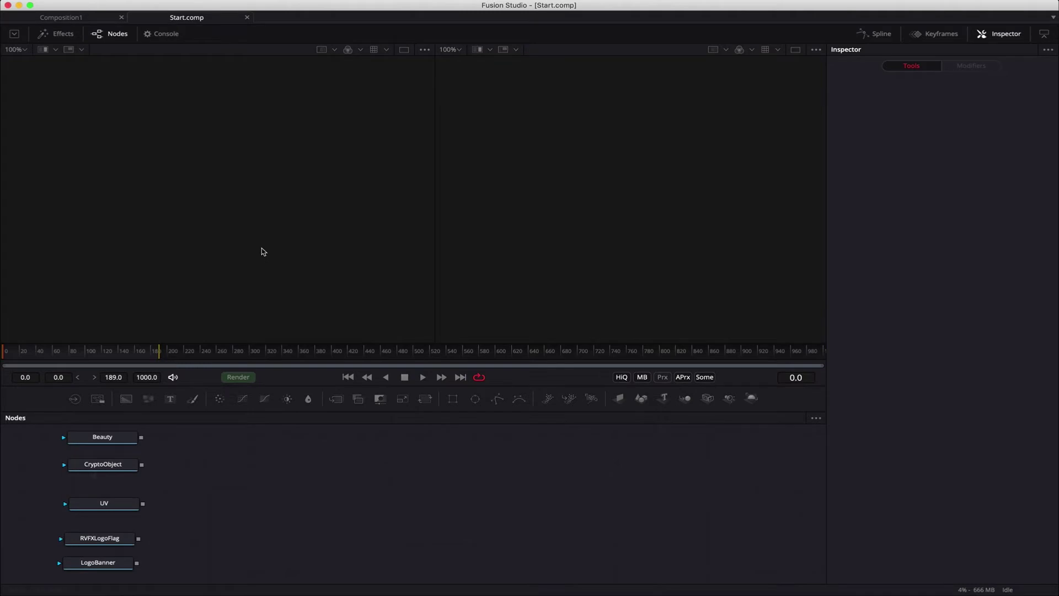
Examine the Beauty, UV, RVFXLogoFlag and LogoBanner sources in the viewer, ending on Beauty at frame 14.
{"action": "left_click", "coordinate": [79, 446]}
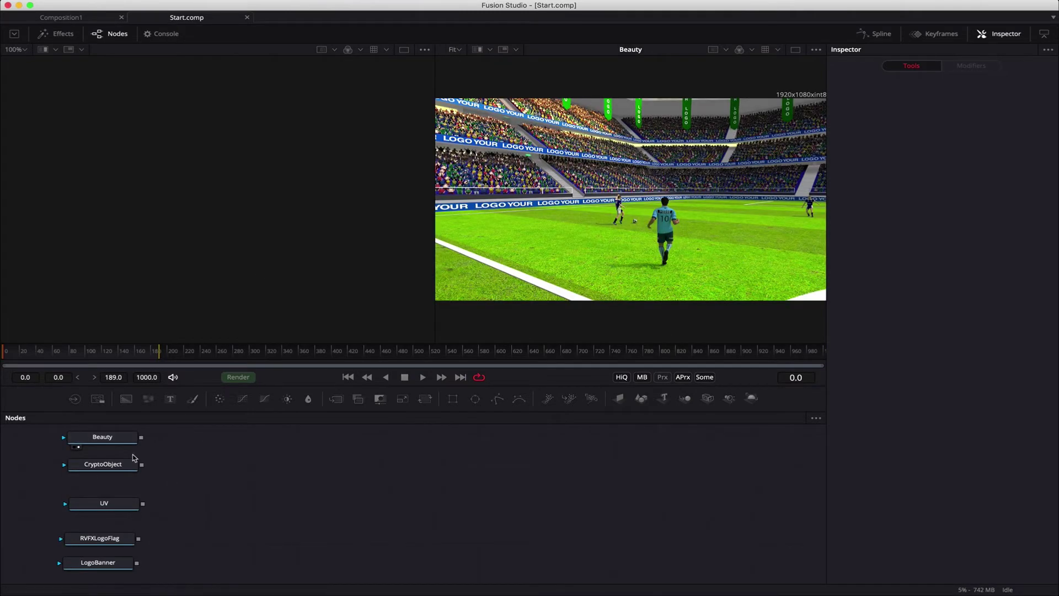
{"action": "left_click", "coordinate": [80, 503]}
{"action": "left_click", "coordinate": [79, 513]}
{"action": "left_click", "coordinate": [74, 547]}
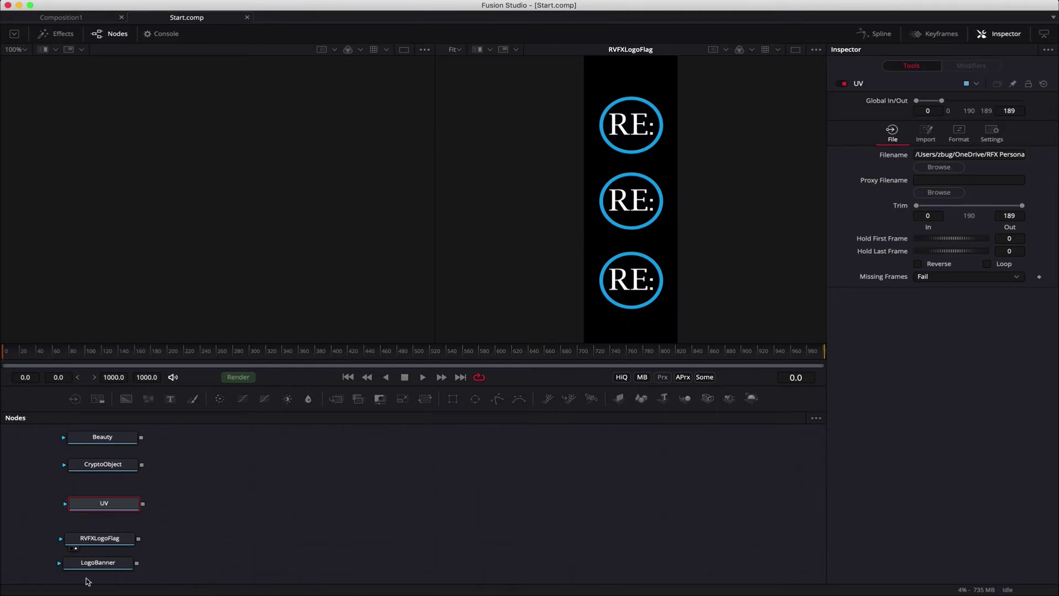
{"action": "left_click", "coordinate": [73, 572]}
{"action": "left_click", "coordinate": [17, 356]}
{"action": "left_click_drag", "start_coordinate": [17, 356], "coordinate": [17, 356]}
{"action": "left_click", "coordinate": [83, 437]}
{"action": "left_click", "coordinate": [77, 456]}
Add a Cryptomatte node connected to CryptoObject and display its output beside the Beauty render.
{"action": "left_click", "coordinate": [84, 473]}
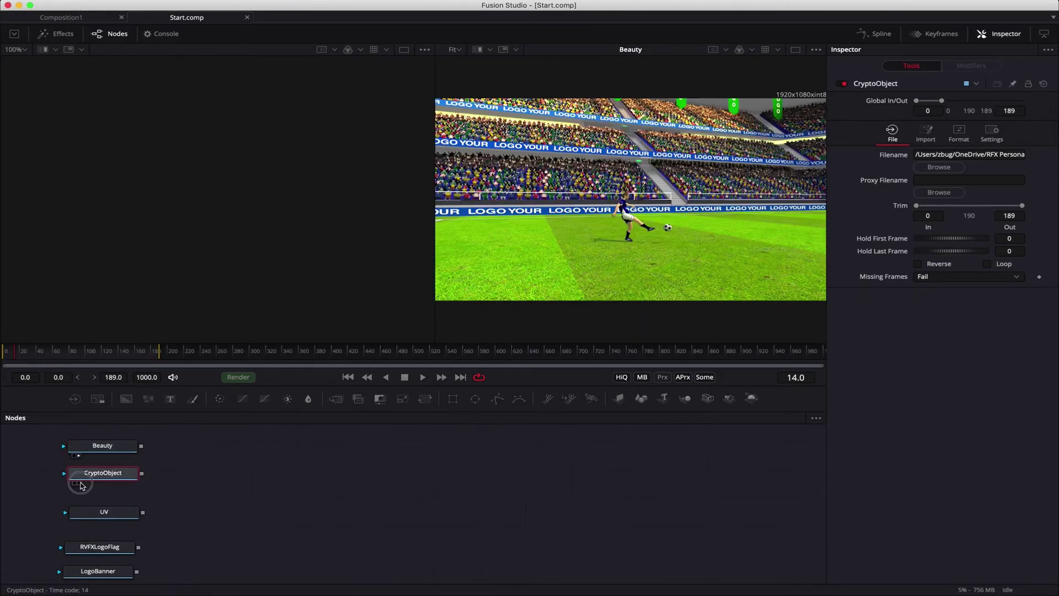
{"action": "left_click", "coordinate": [78, 483]}
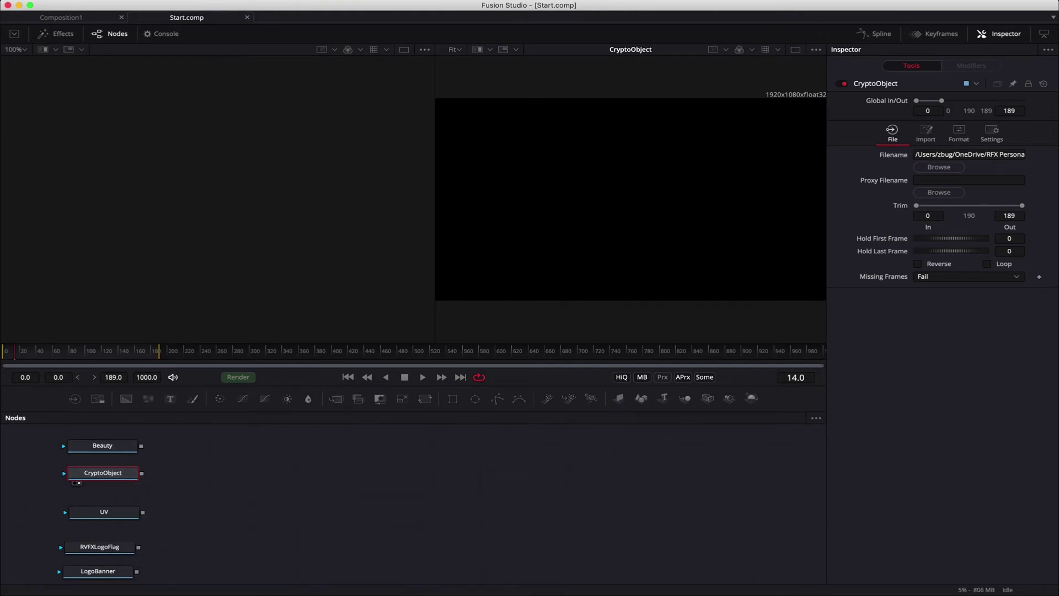
{"action": "left_click", "coordinate": [174, 0]}
{"action": "mouse_move", "coordinate": [264, 140]}
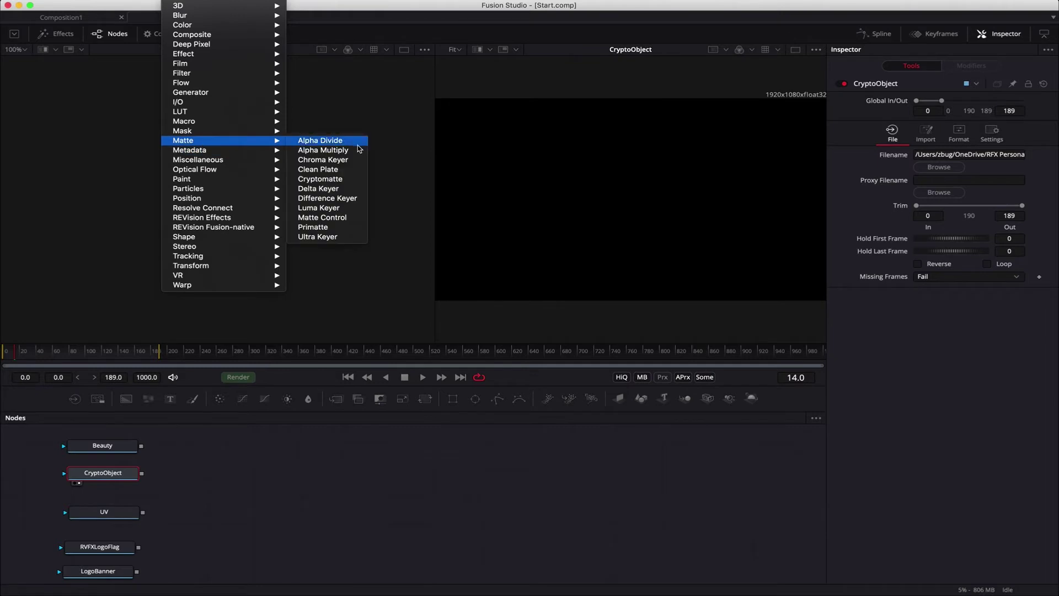
{"action": "left_click", "coordinate": [320, 178]}
{"action": "left_click", "coordinate": [208, 469]}
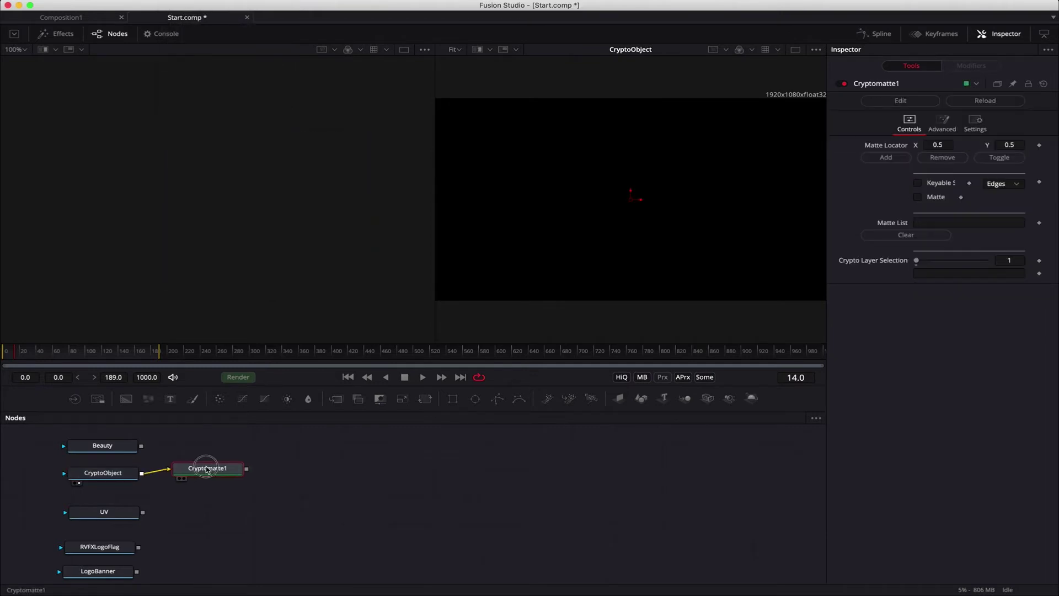
{"action": "left_click", "coordinate": [181, 479]}
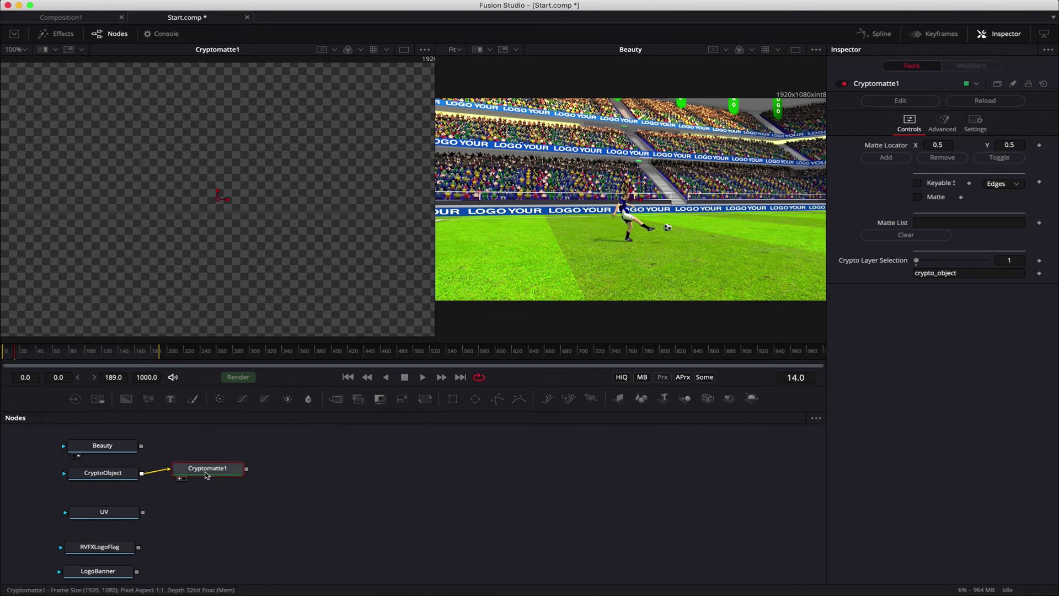
Place the matte locator on a hanging flag at frame 0 and add the flags to the first Cryptomatte node's matte.
{"action": "left_click_drag", "start_coordinate": [207, 474], "coordinate": [214, 481]}
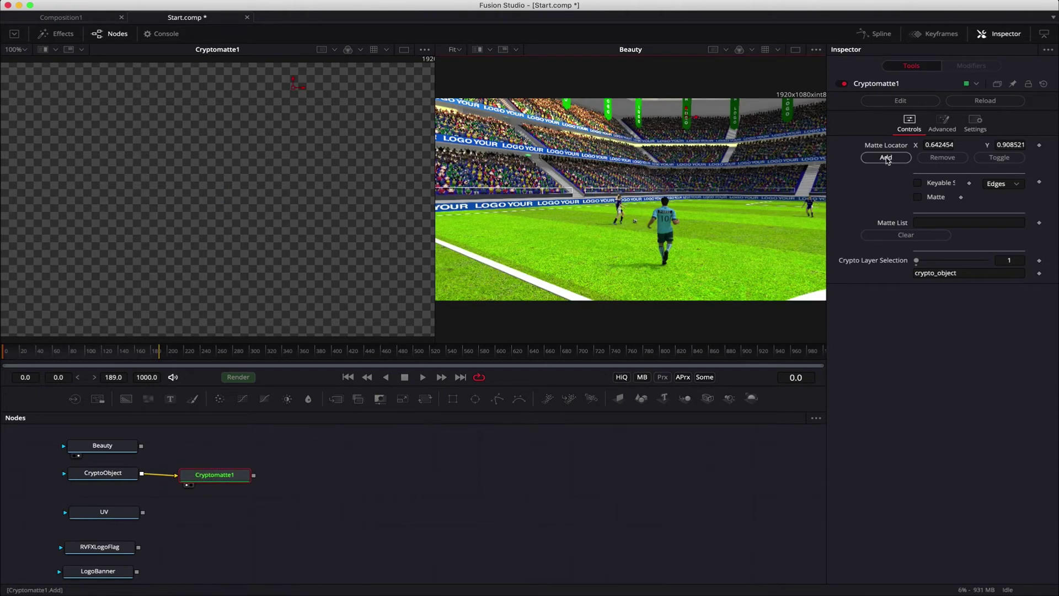
{"action": "left_click", "coordinate": [887, 158]}
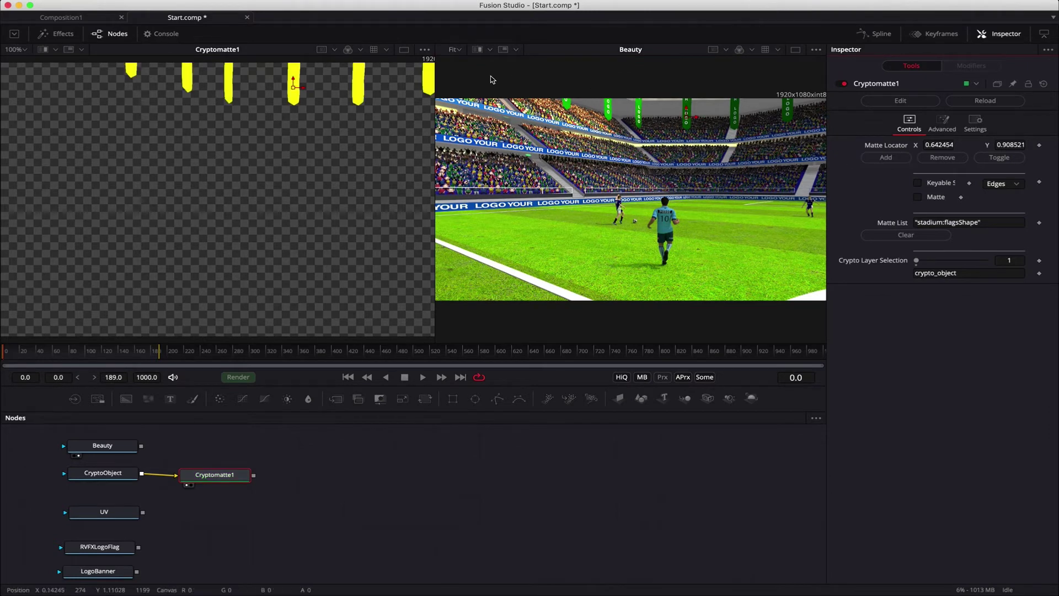
{"action": "left_click_drag", "start_coordinate": [215, 475], "coordinate": [226, 465]}
Add a second Cryptomatte node fed by CryptoObject, position it below the first, and display its output.
{"action": "left_click", "coordinate": [103, 473]}
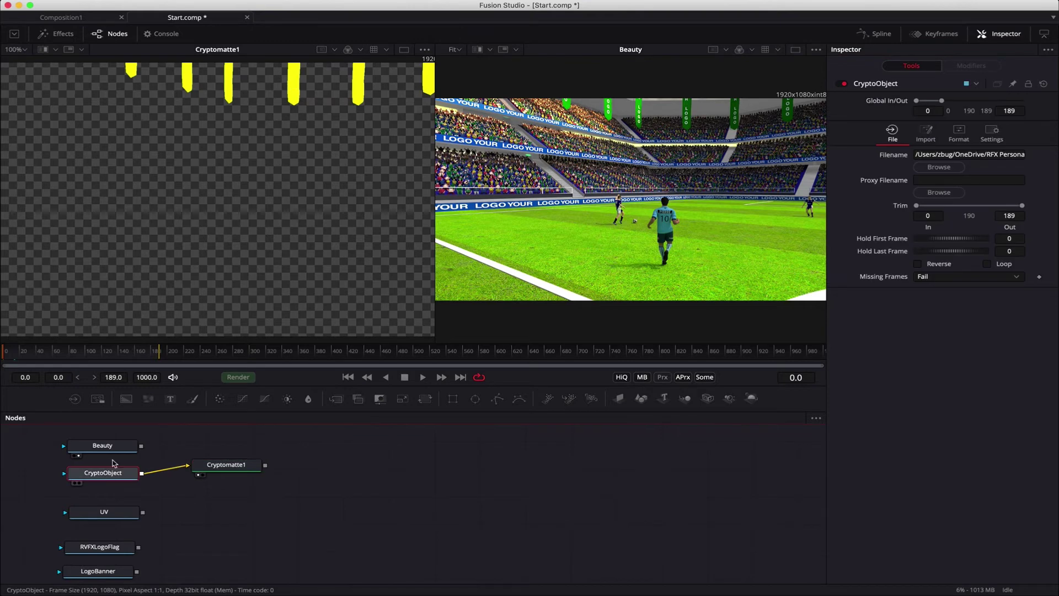
{"action": "left_click", "coordinate": [169, 0]}
{"action": "mouse_move", "coordinate": [266, 141]}
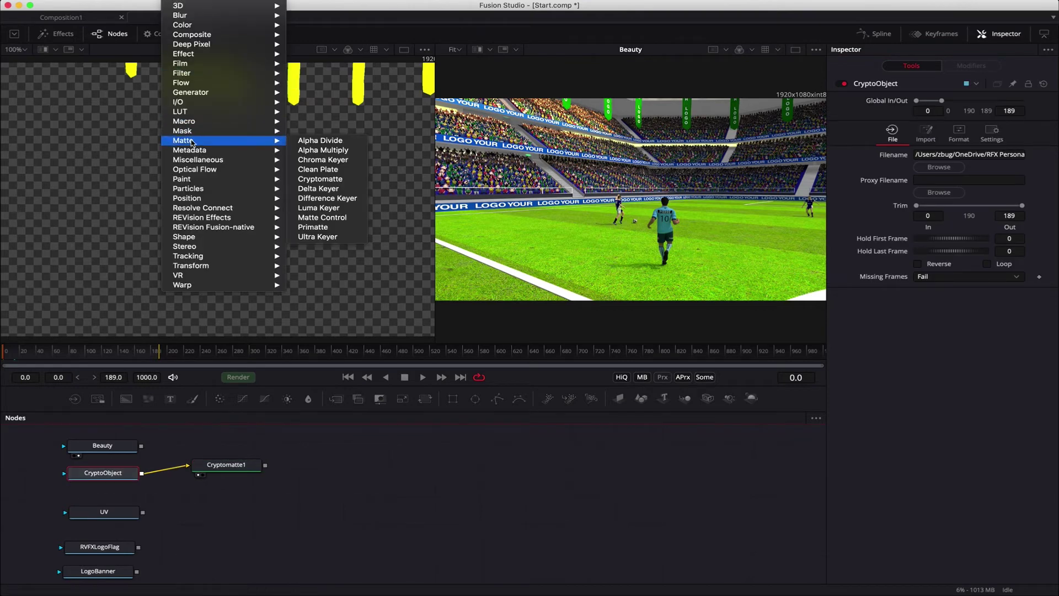
{"action": "left_click", "coordinate": [334, 179]}
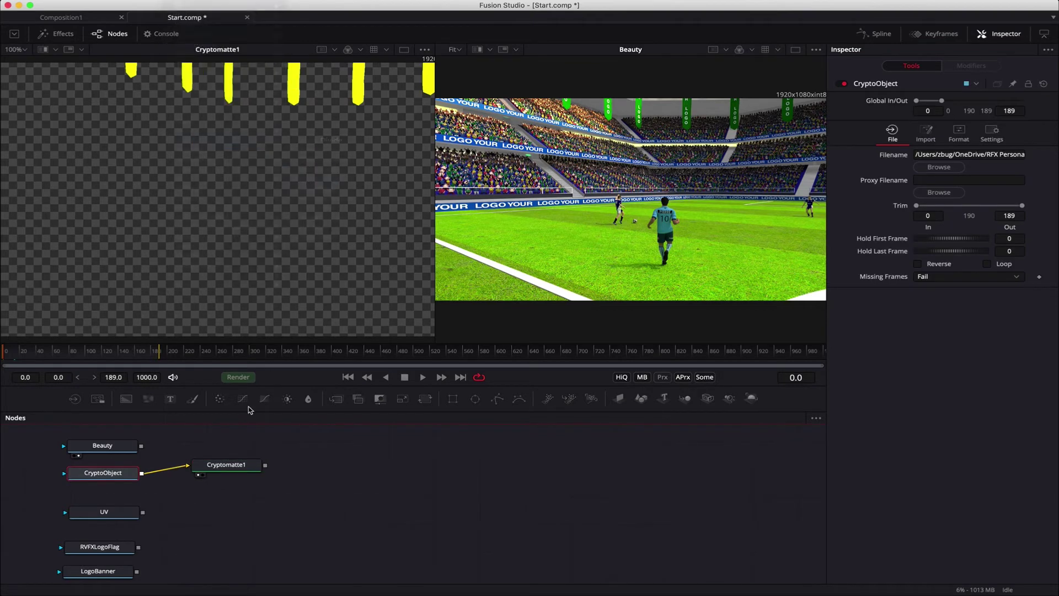
{"action": "left_click_drag", "start_coordinate": [193, 473], "coordinate": [214, 476]}
{"action": "left_click_drag", "start_coordinate": [142, 473], "coordinate": [246, 465]}
{"action": "left_click_drag", "start_coordinate": [233, 505], "coordinate": [260, 503]}
{"action": "left_click", "coordinate": [222, 509]}
Add the stadium banners to the second Cryptomatte node's matte by locating and adding each banner object.
{"action": "left_click", "coordinate": [885, 158]}
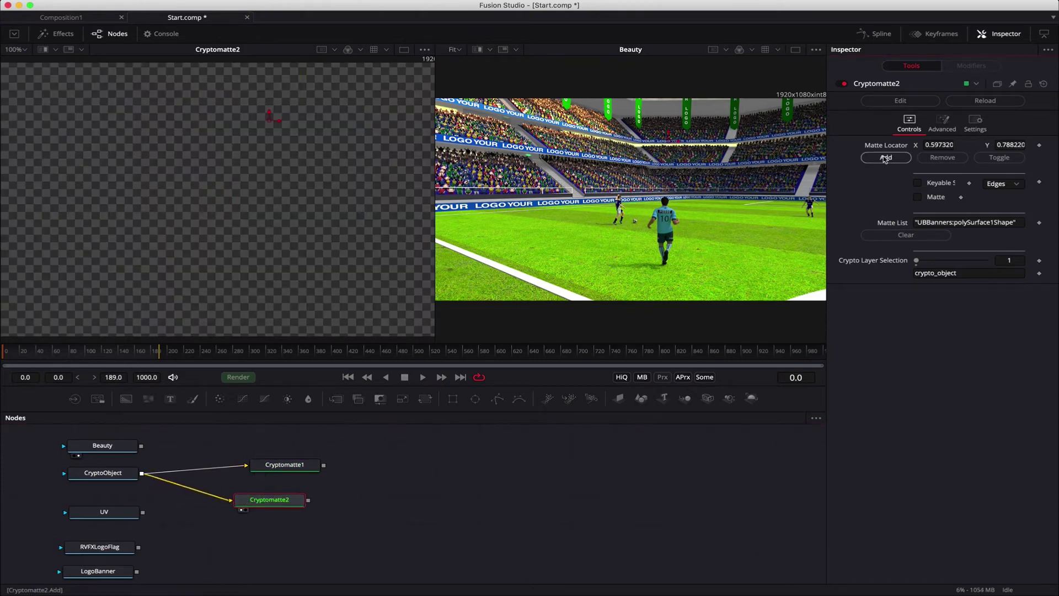
{"action": "left_click_drag", "start_coordinate": [670, 142], "coordinate": [666, 164]}
{"action": "left_click", "coordinate": [886, 158]}
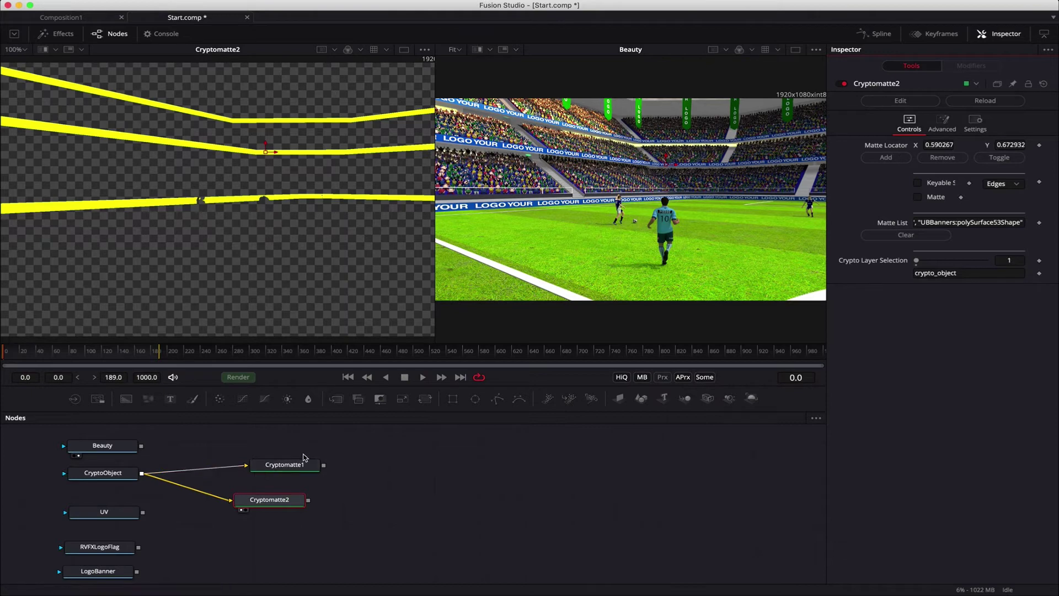
Line up the two Cryptomatte nodes and display the UV pass in the viewer.
{"action": "left_click_drag", "start_coordinate": [301, 470], "coordinate": [287, 471]}
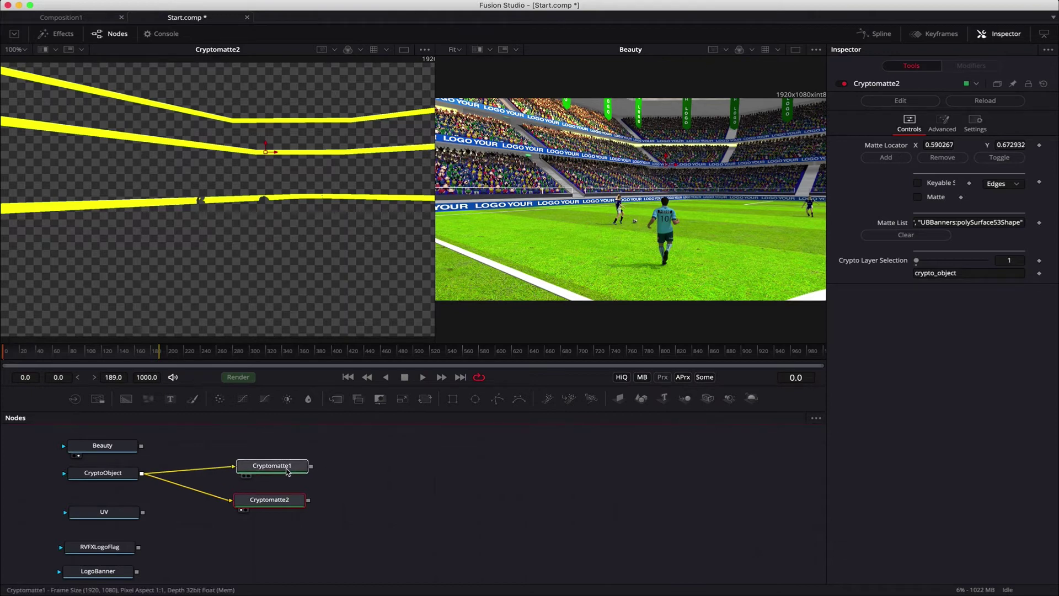
{"action": "left_click", "coordinate": [254, 500]}
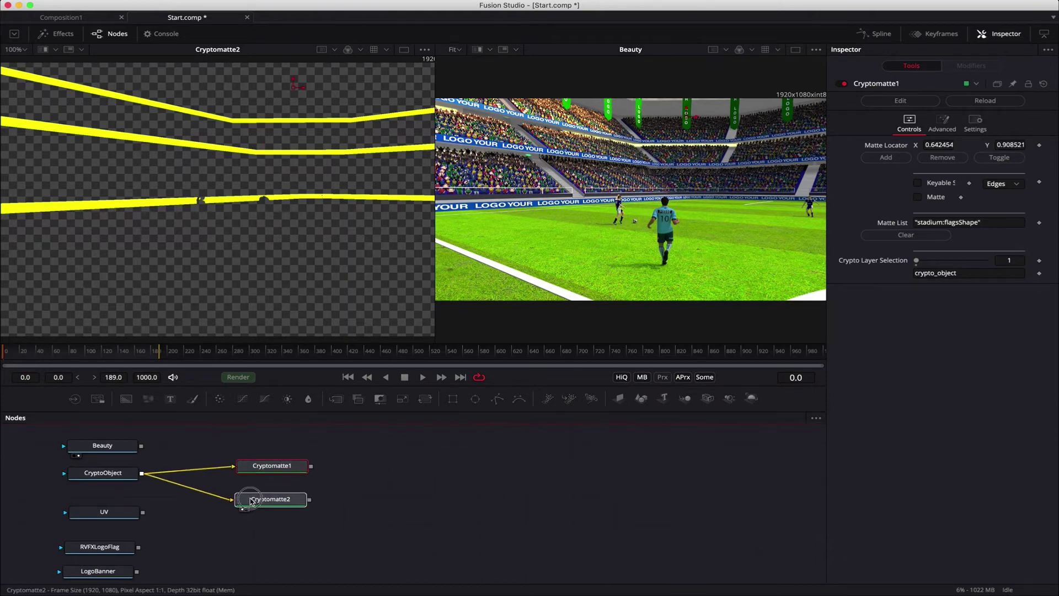
{"action": "left_click", "coordinate": [80, 523]}
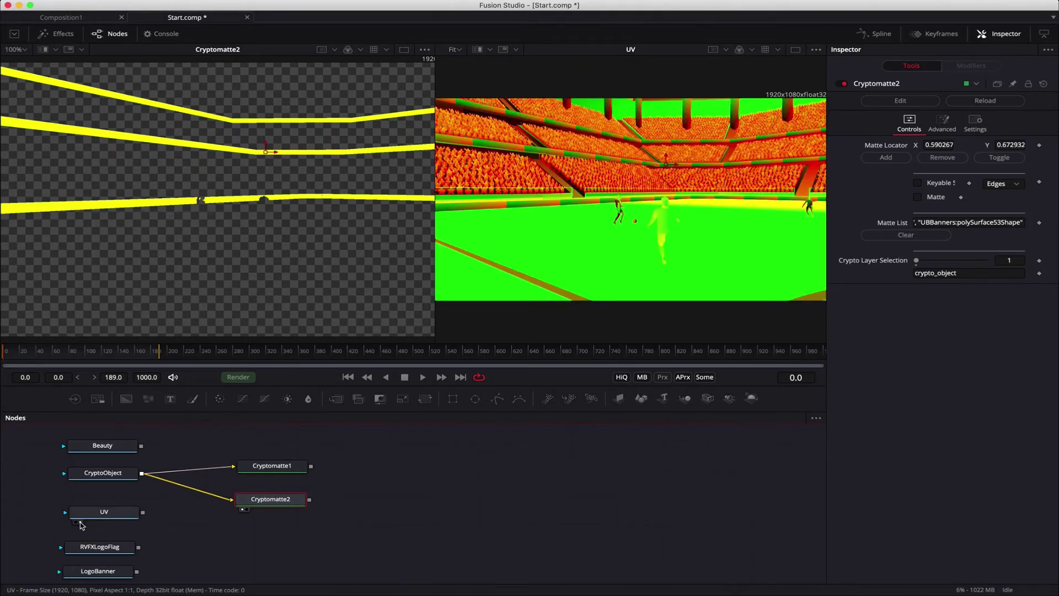
Add an REMapUV node fed by the UV pass, display its output, and connect RVFXLogoFlag as its texture.
{"action": "left_click", "coordinate": [102, 514]}
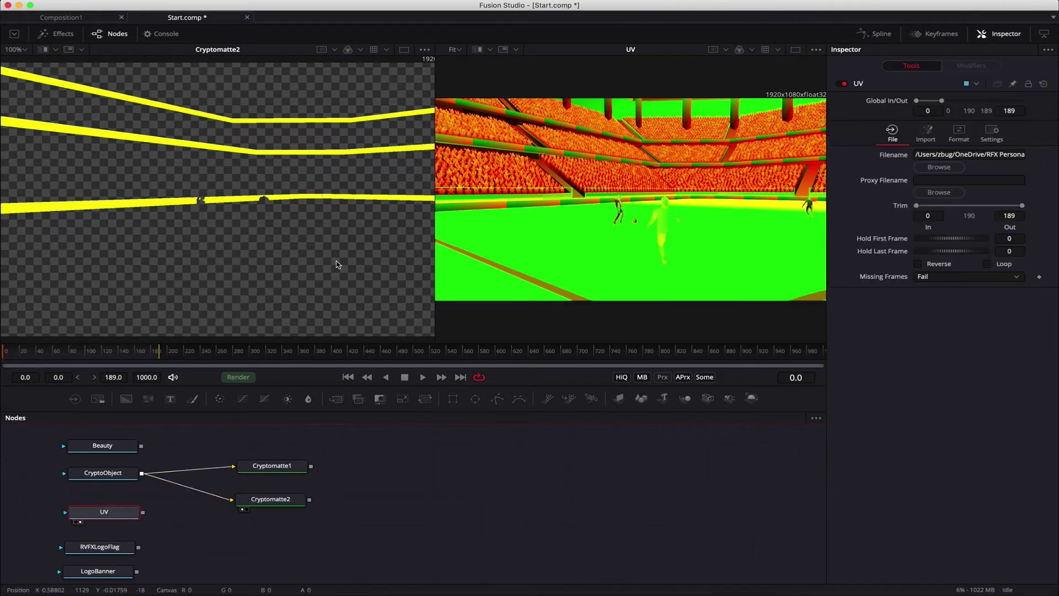
{"action": "right_click", "coordinate": [270, 62]}
{"action": "mouse_move", "coordinate": [260, 219]}
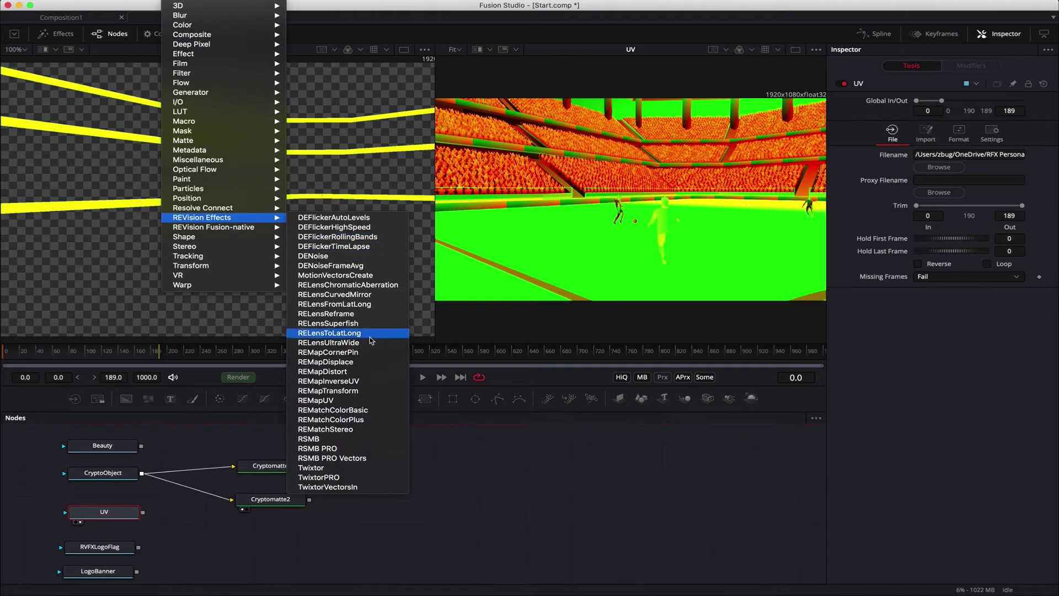
{"action": "left_click", "coordinate": [324, 401]}
{"action": "left_click_drag", "start_coordinate": [182, 516], "coordinate": [269, 553]}
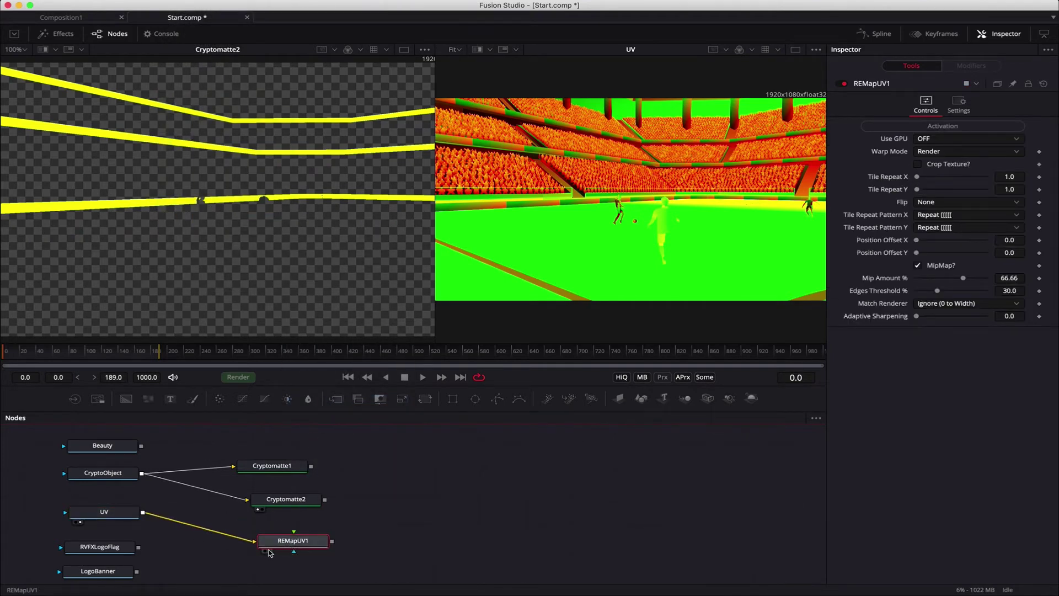
{"action": "key", "text": "2"}
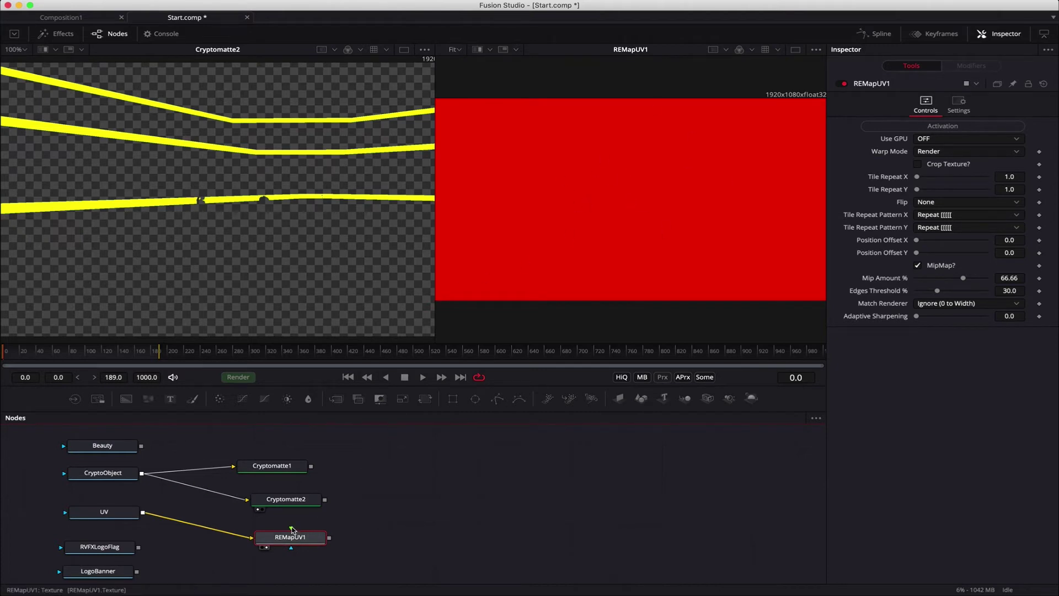
{"action": "left_click_drag", "start_coordinate": [292, 528], "coordinate": [138, 547]}
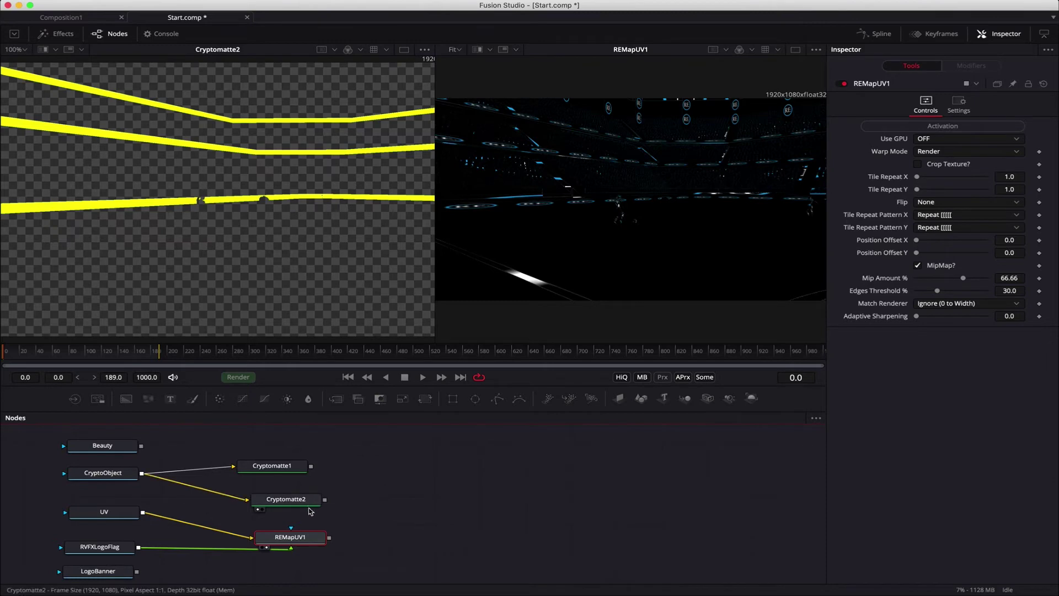
{"action": "left_click_drag", "start_coordinate": [301, 537], "coordinate": [354, 533]}
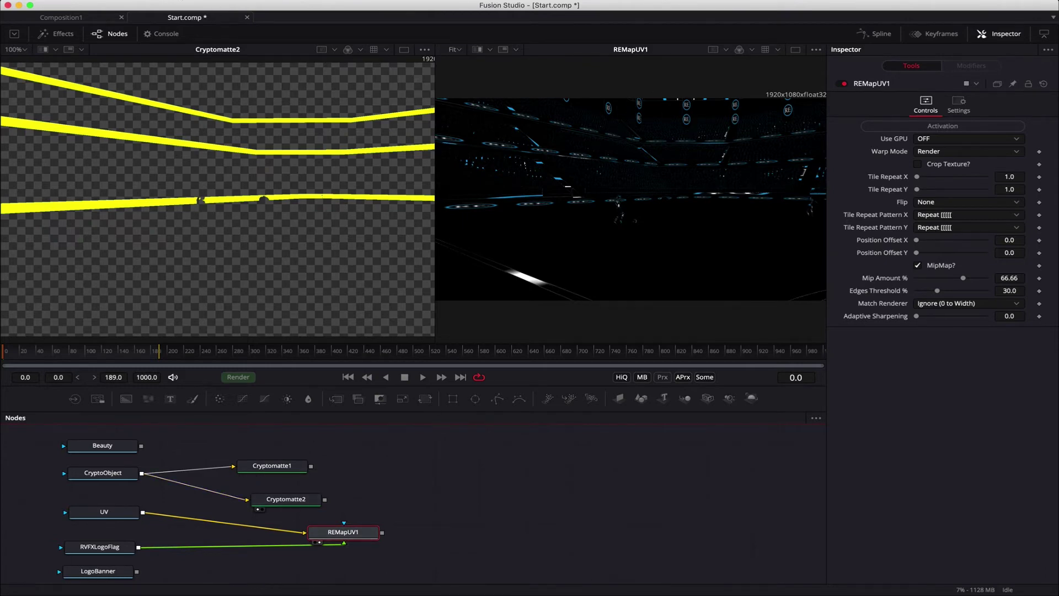
Add a Merge node with Beauty as background, REMapUV1 as foreground and Cryptomatte1 as effect mask, and display it.
{"action": "right_click", "coordinate": [162, 33]}
{"action": "mouse_move", "coordinate": [192, 34]}
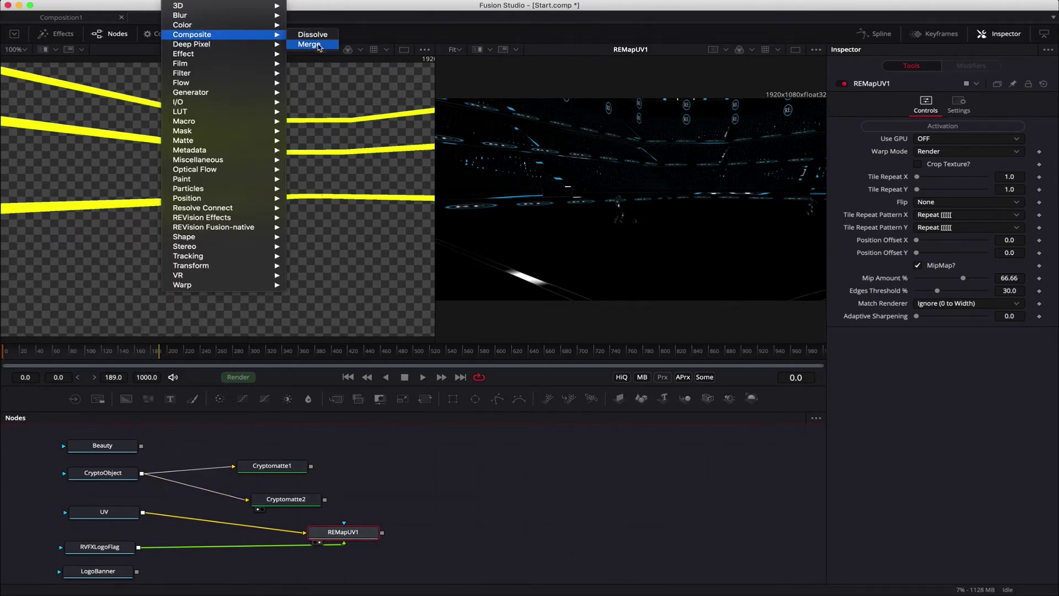
{"action": "left_click", "coordinate": [319, 45]}
{"action": "left_click_drag", "start_coordinate": [431, 522], "coordinate": [141, 445]}
{"action": "left_click", "coordinate": [472, 484]}
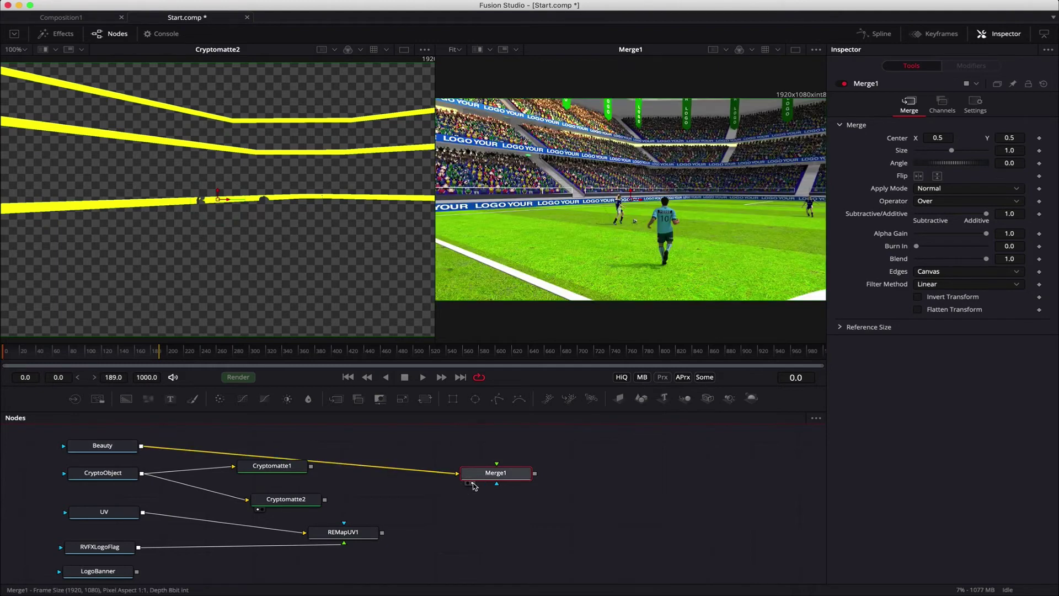
{"action": "left_click_drag", "start_coordinate": [497, 466], "coordinate": [382, 532]}
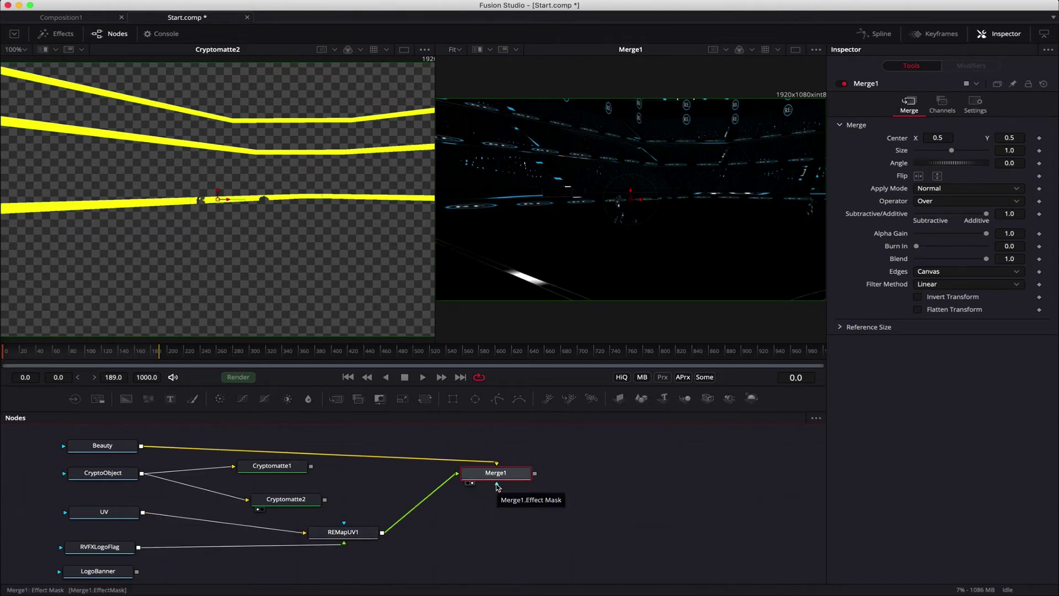
{"action": "left_click_drag", "start_coordinate": [497, 485], "coordinate": [311, 469]}
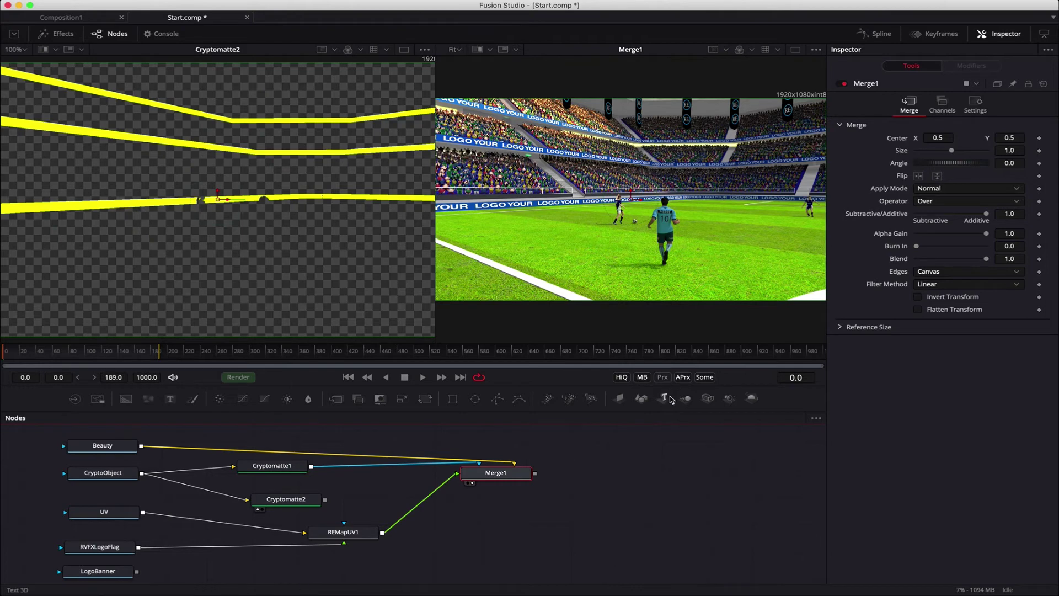
Add a second Merge node after Merge1 and space it further along the chain.
{"action": "left_click", "coordinate": [179, 1]}
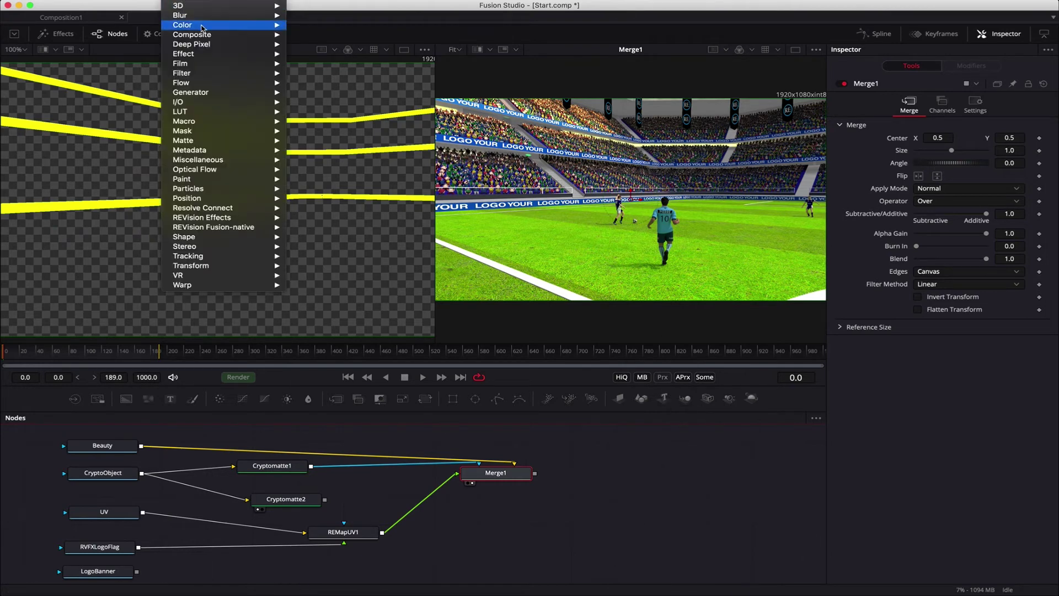
{"action": "mouse_move", "coordinate": [204, 34]}
{"action": "left_click", "coordinate": [319, 44]}
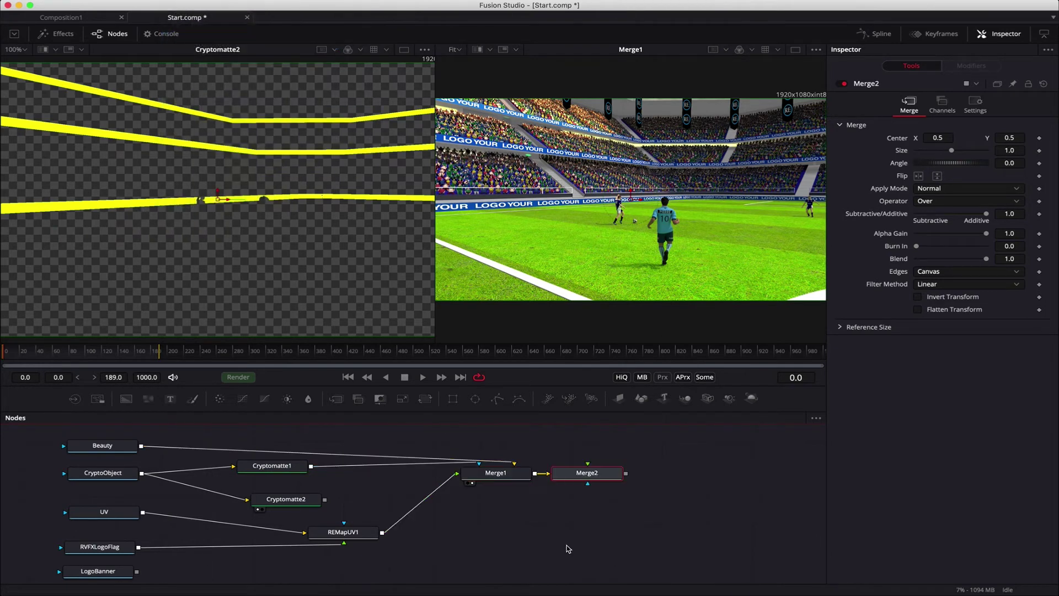
{"action": "left_click_drag", "start_coordinate": [578, 474], "coordinate": [631, 474]}
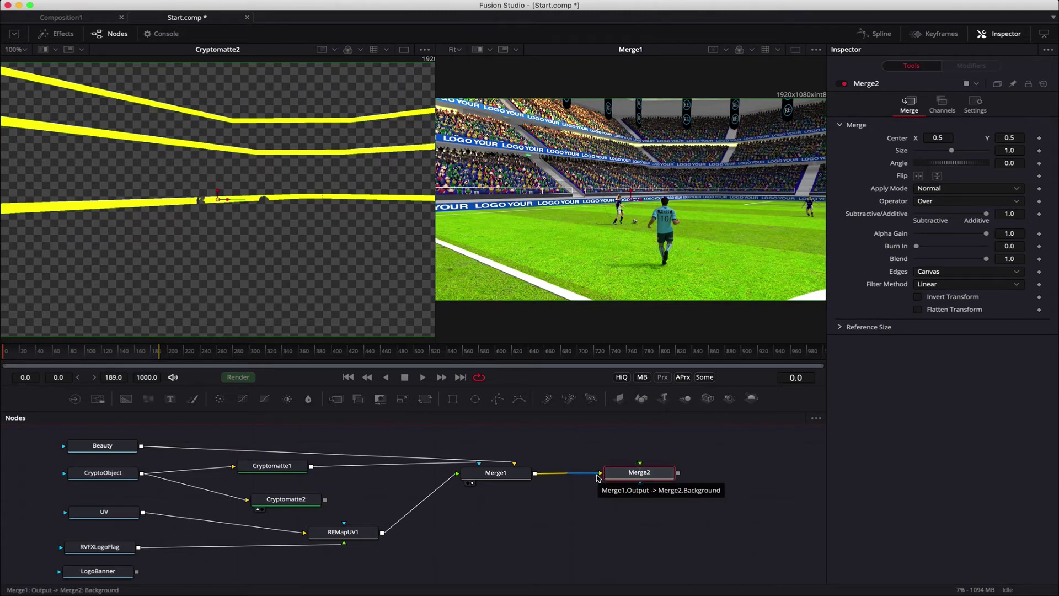
Add a second REMapUV node fed by the UV pass with LogoBanner as its texture, and display its output.
{"action": "right_click", "coordinate": [494, 479]}
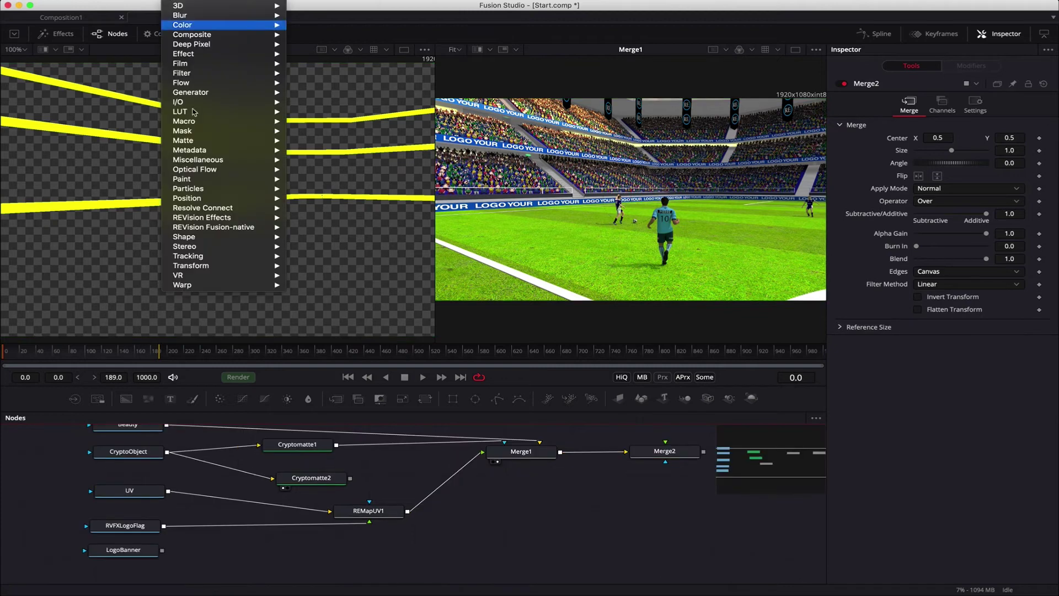
{"action": "mouse_move", "coordinate": [241, 219]}
{"action": "left_click", "coordinate": [317, 400]}
{"action": "left_click_drag", "start_coordinate": [496, 528], "coordinate": [168, 493]}
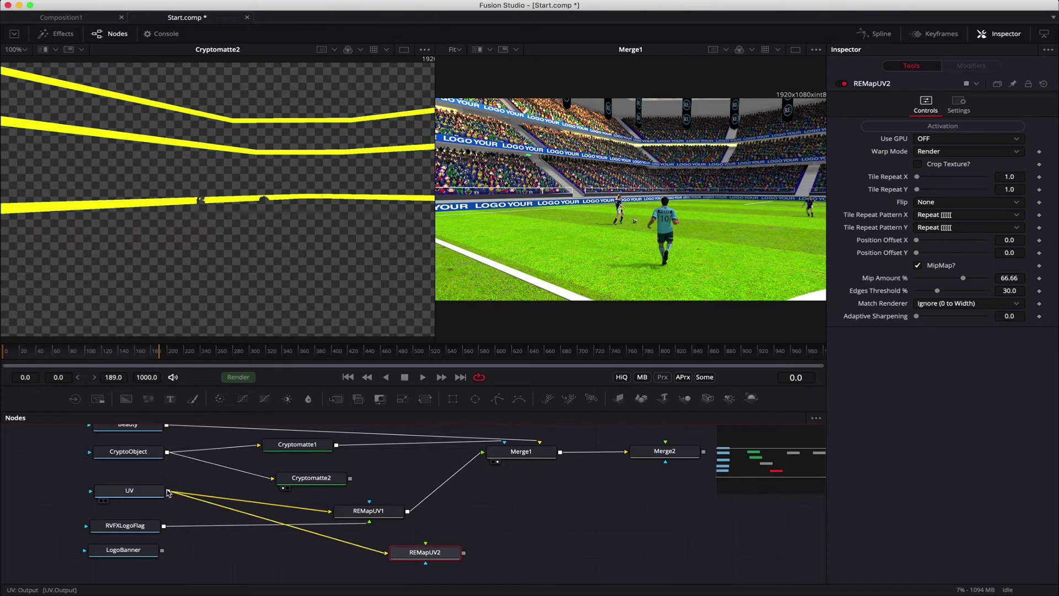
{"action": "left_click_drag", "start_coordinate": [426, 543], "coordinate": [162, 525]}
{"action": "left_click", "coordinate": [101, 535]}
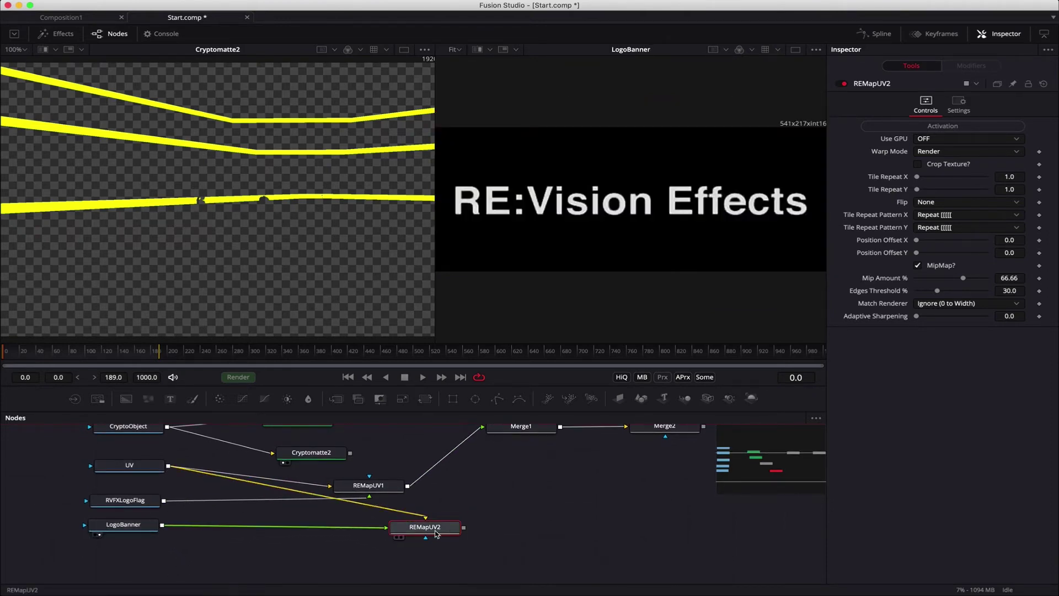
{"action": "left_click", "coordinate": [399, 537]}
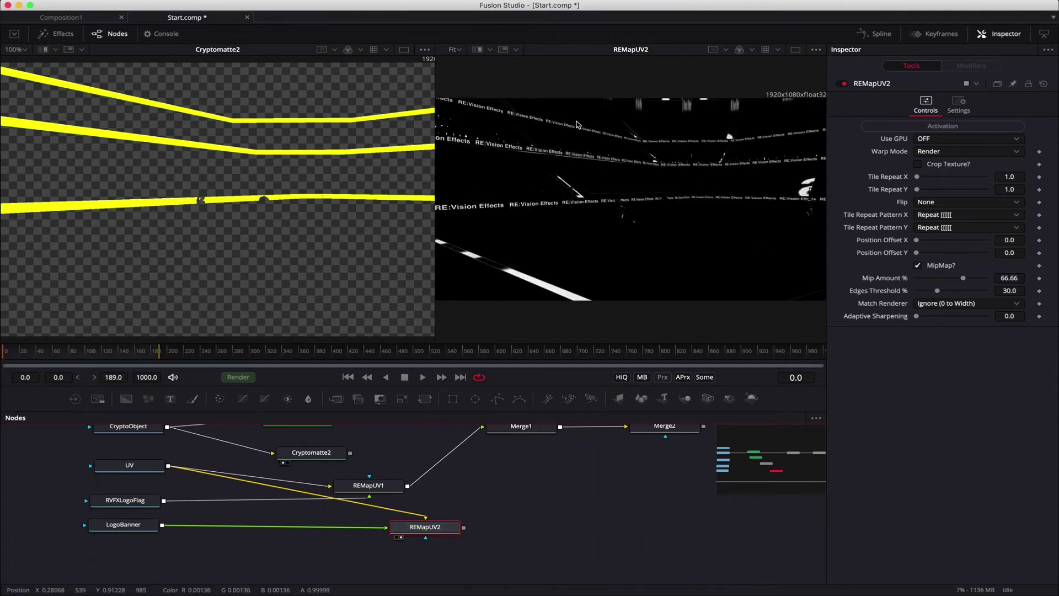
Connect REMapUV2 as Merge2's foreground and Cryptomatte2 as its effect mask, and display Merge2.
{"action": "scroll", "coordinate": [563, 522], "scroll_direction": "up", "scroll_amount": 2}
{"action": "scroll", "coordinate": [563, 521], "scroll_direction": "right", "scroll_amount": 4}
{"action": "left_click_drag", "start_coordinate": [595, 463], "coordinate": [390, 564]}
{"action": "left_click_drag", "start_coordinate": [594, 465], "coordinate": [277, 491]}
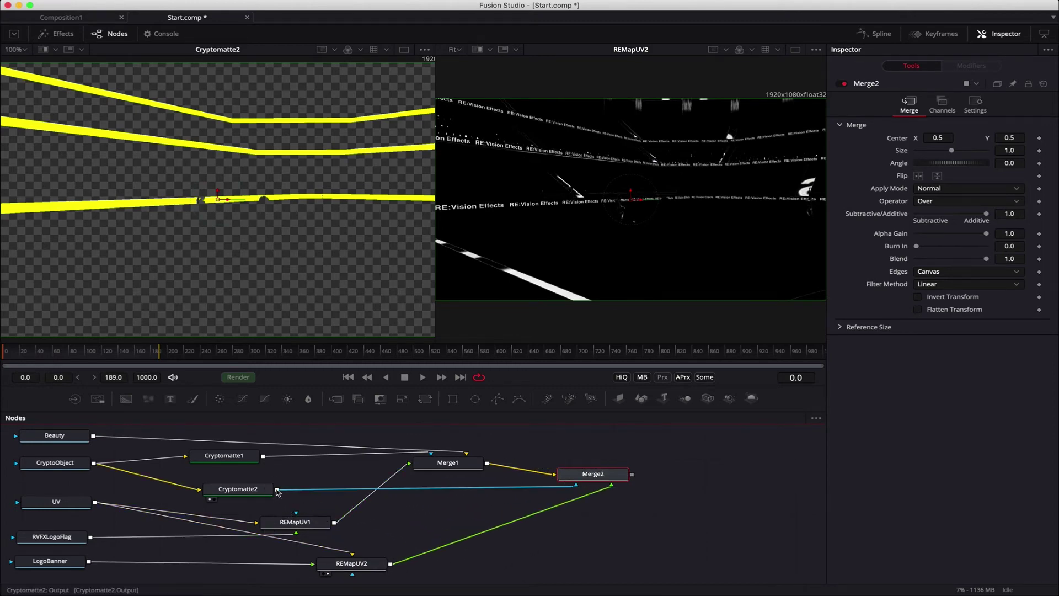
{"action": "left_click", "coordinate": [570, 484]}
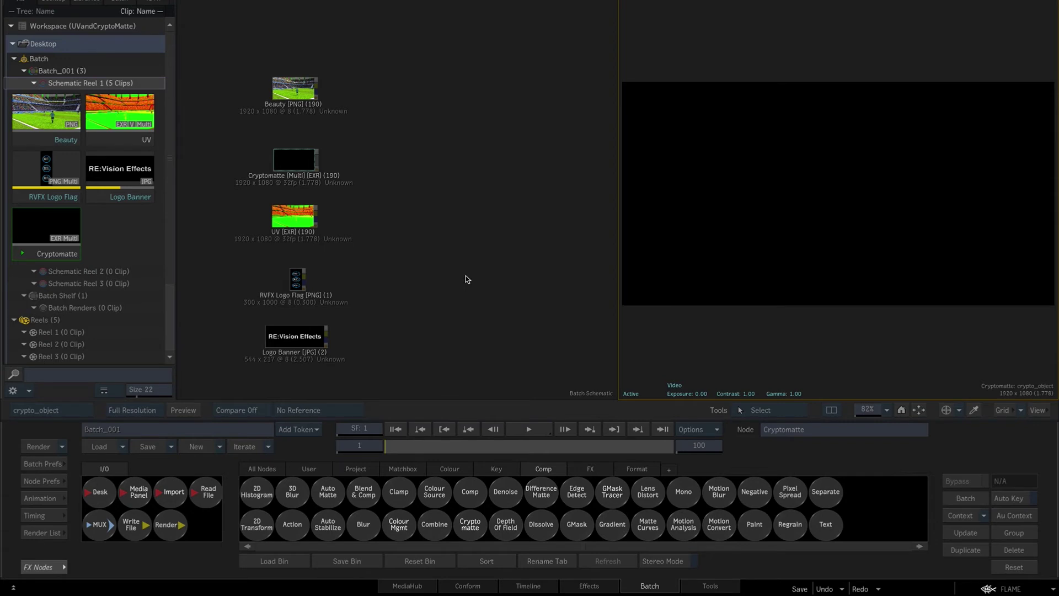
In Flame, view the Beauty and Cryptomatte clips and check the clip options in the media import dialog.
{"action": "left_click", "coordinate": [304, 95]}
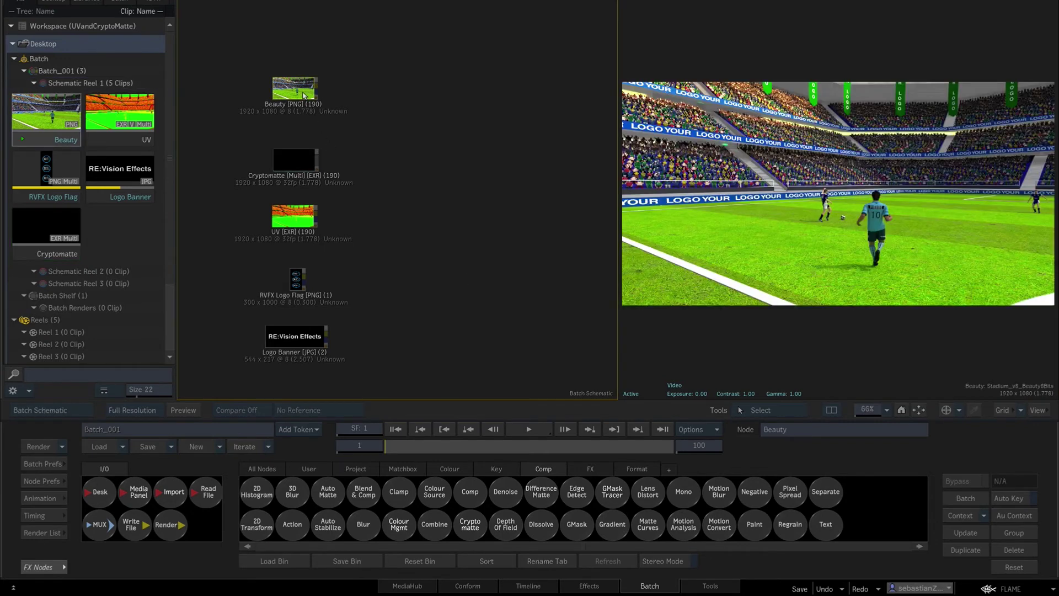
{"action": "left_click", "coordinate": [306, 169]}
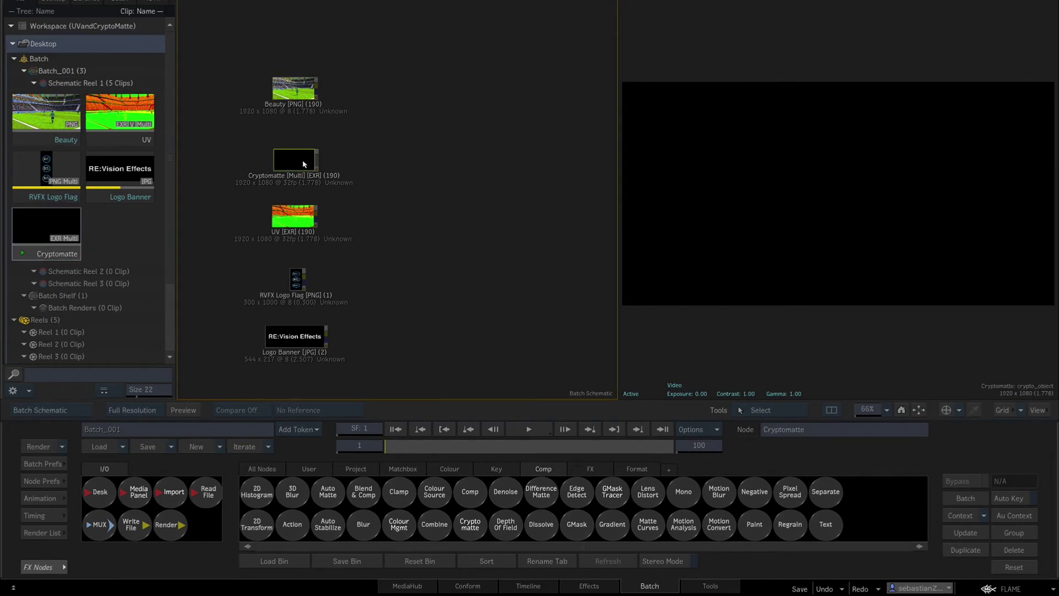
{"action": "right_click", "coordinate": [116, 241]}
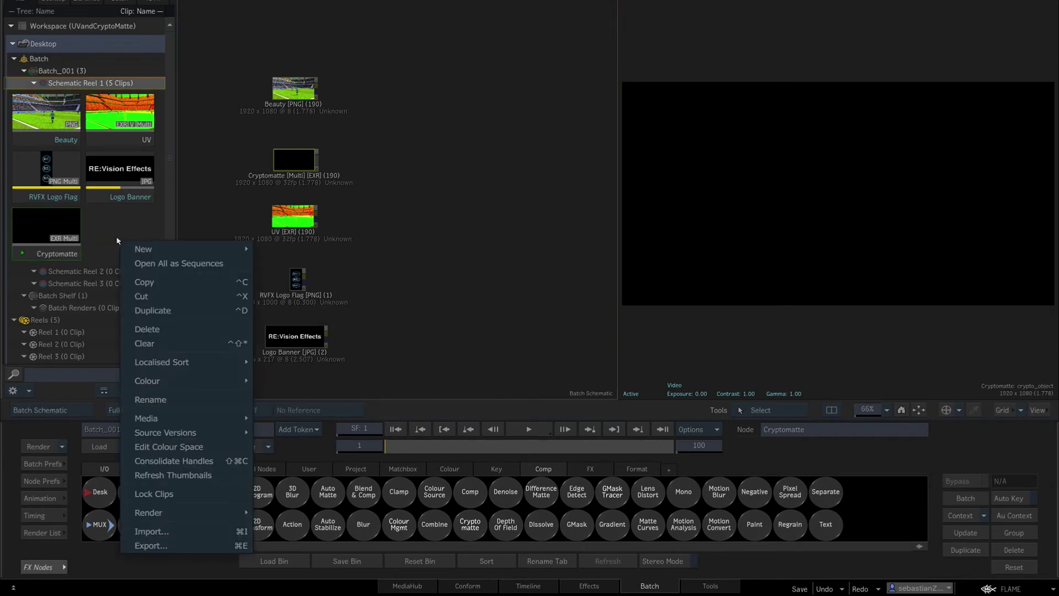
{"action": "left_click", "coordinate": [172, 531]}
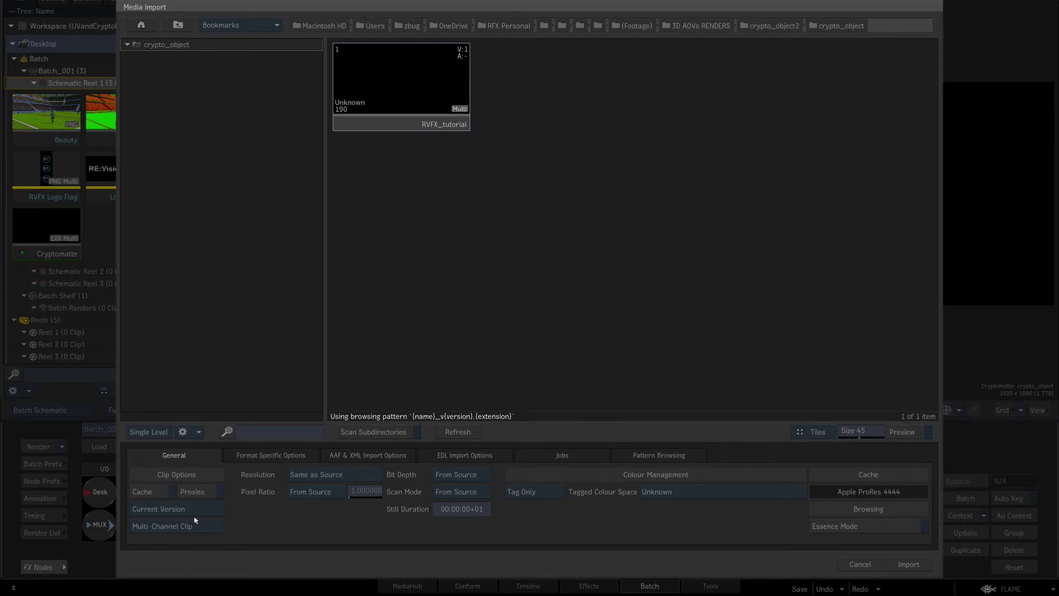
{"action": "left_click", "coordinate": [860, 565]}
View the UV, RVFX Logo Flag, Logo Banner and Beauty clips one after another.
{"action": "left_click", "coordinate": [277, 220]}
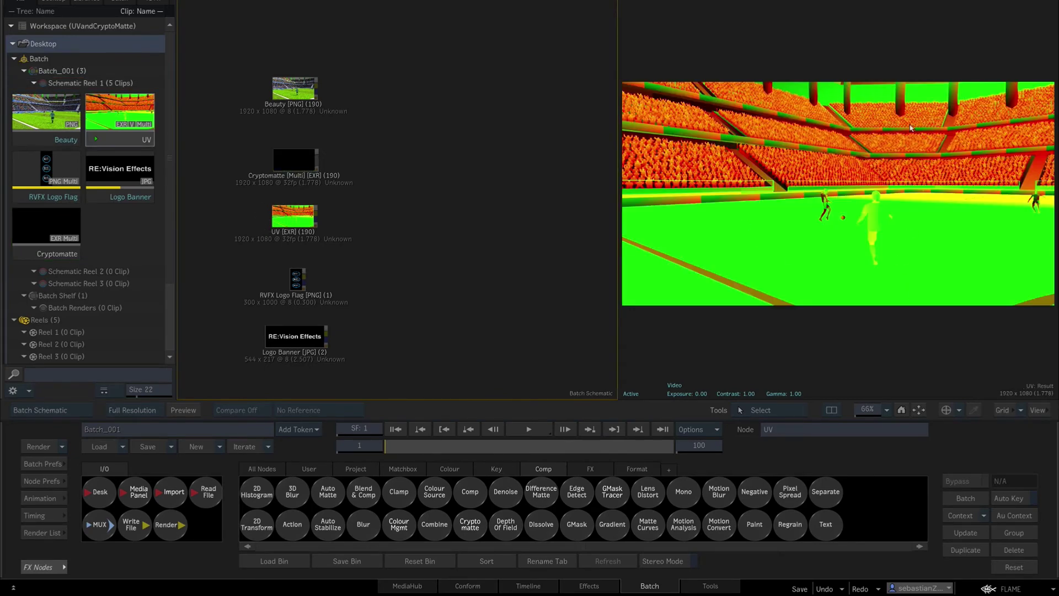
{"action": "key", "text": "Down"}
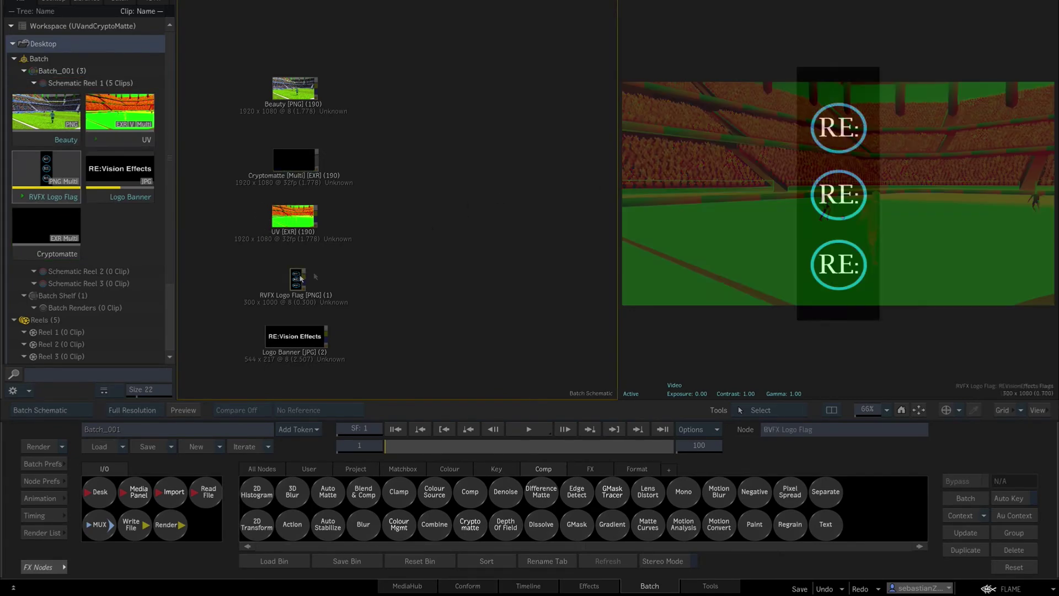
{"action": "key", "text": "Down"}
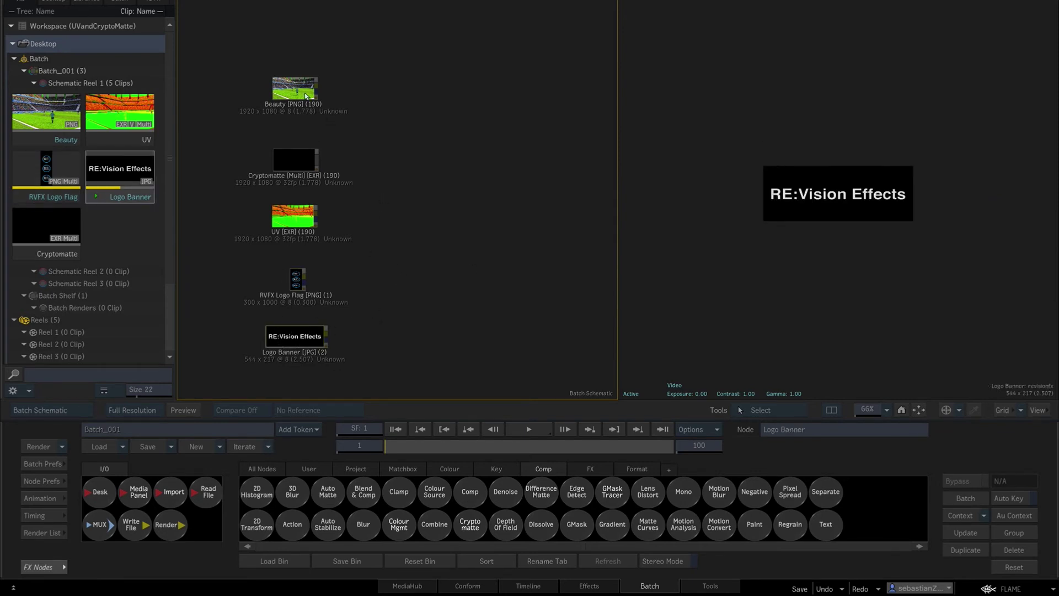
{"action": "left_click", "coordinate": [307, 96]}
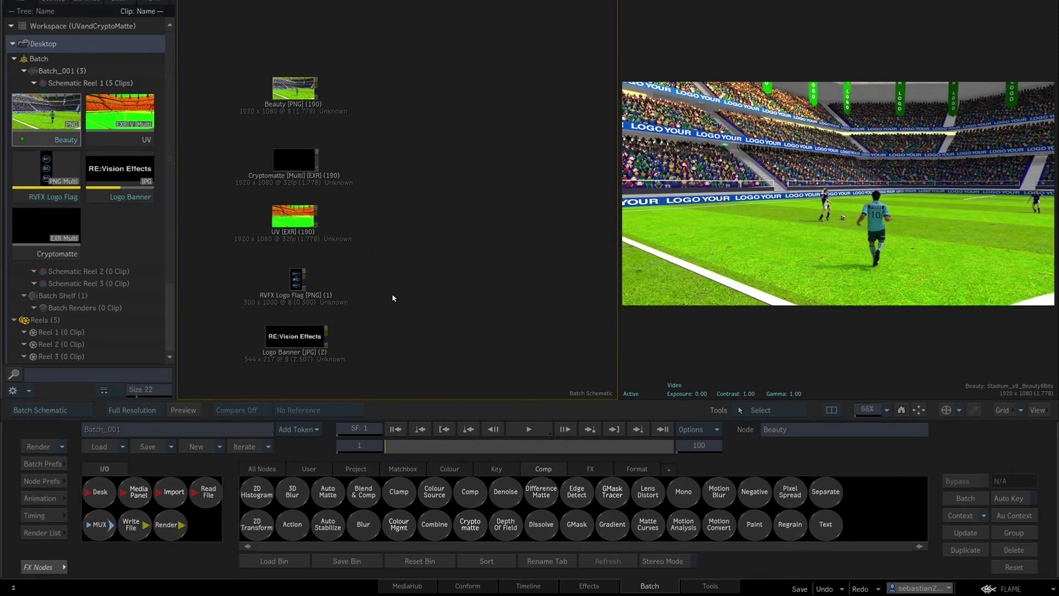
Rearrange the Beauty and Cryptomatte clips, expand the Cryptomatte clip's channels, and add a Cryptomatte node beside it.
{"action": "left_click", "coordinate": [297, 167]}
{"action": "left_click_drag", "start_coordinate": [300, 89], "coordinate": [295, 54]}
{"action": "left_click_drag", "start_coordinate": [294, 161], "coordinate": [297, 135]}
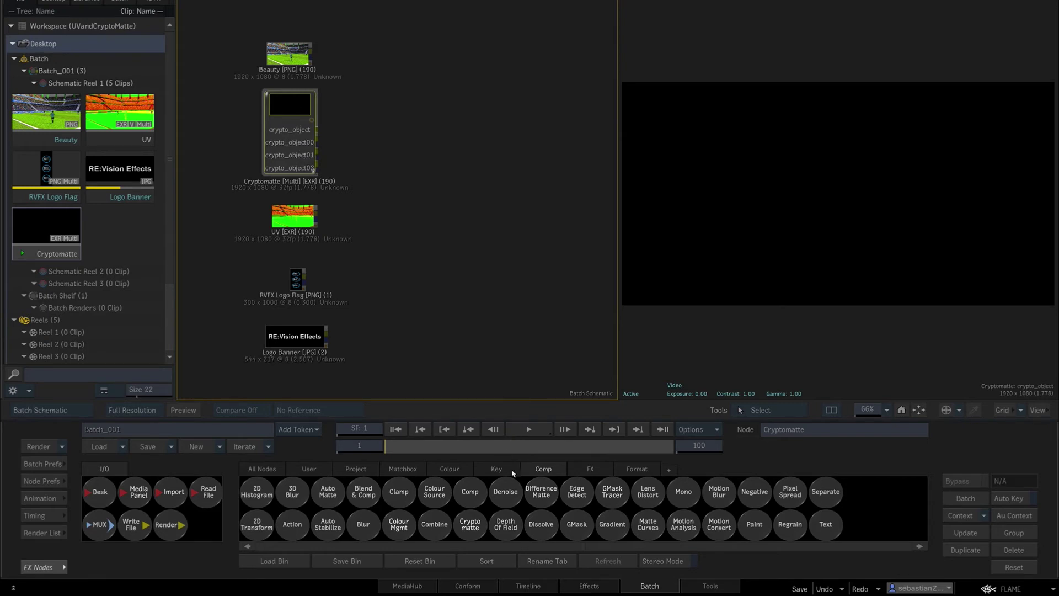
{"action": "left_click_drag", "start_coordinate": [466, 536], "coordinate": [416, 141]}
Connect the crypto_object00, 01 and 02 colour and matte outputs plus the Beauty clip to the Cryptomatte node.
{"action": "left_click_drag", "start_coordinate": [358, 175], "coordinate": [502, 169]}
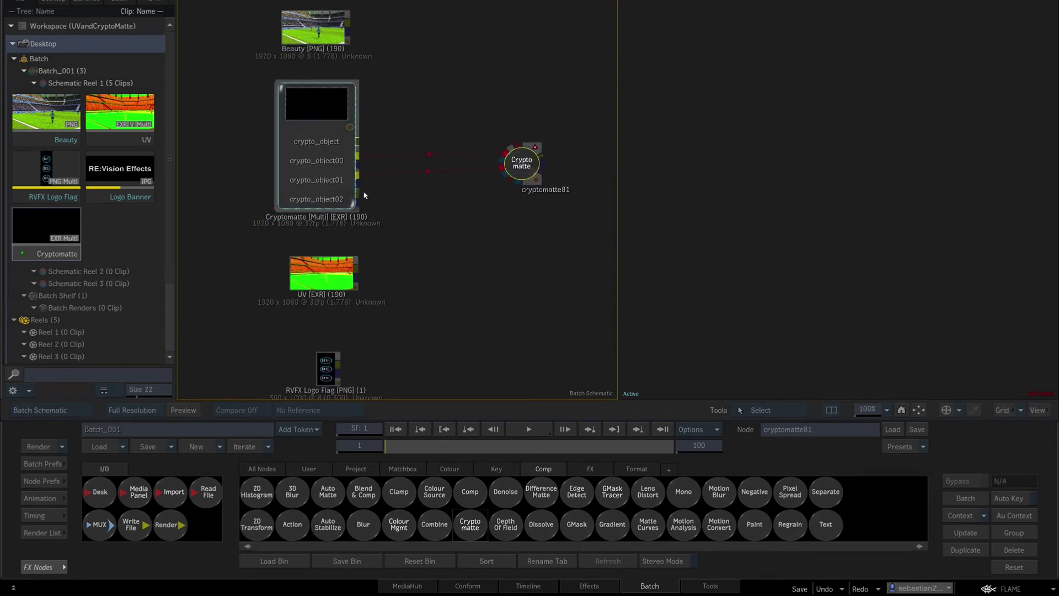
{"action": "left_click_drag", "start_coordinate": [360, 196], "coordinate": [512, 184]}
{"action": "left_click_drag", "start_coordinate": [357, 163], "coordinate": [504, 162]}
{"action": "left_click_drag", "start_coordinate": [360, 180], "coordinate": [504, 168]}
{"action": "left_click_drag", "start_coordinate": [358, 206], "coordinate": [504, 177]}
{"action": "left_click_drag", "start_coordinate": [535, 148], "coordinate": [351, 26]}
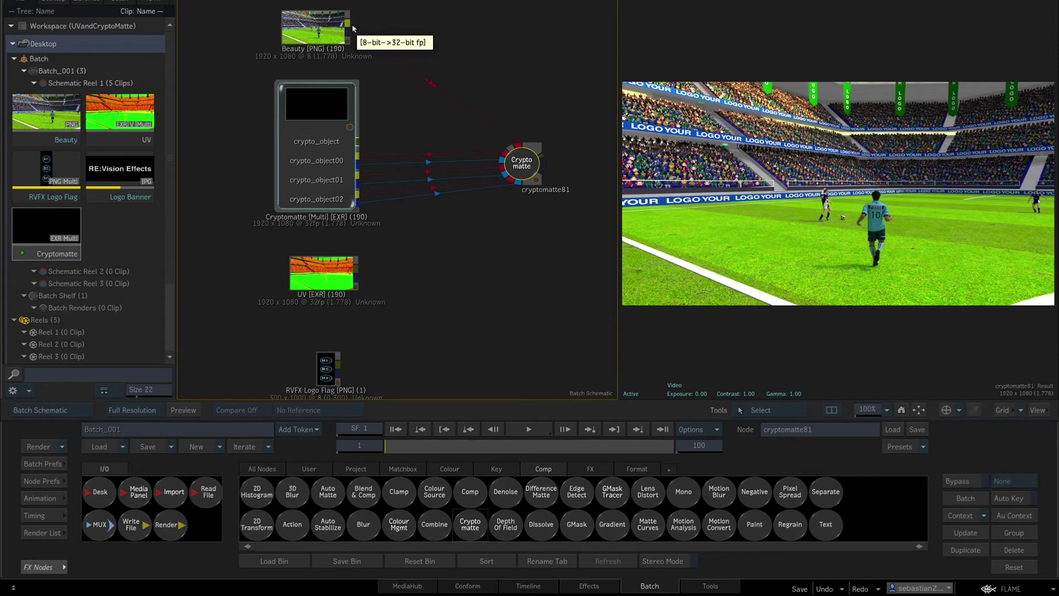
Add a matte for the hanging flags in the Cryptomatte node and name it Flags Matte.
{"action": "double_click", "coordinate": [522, 165]}
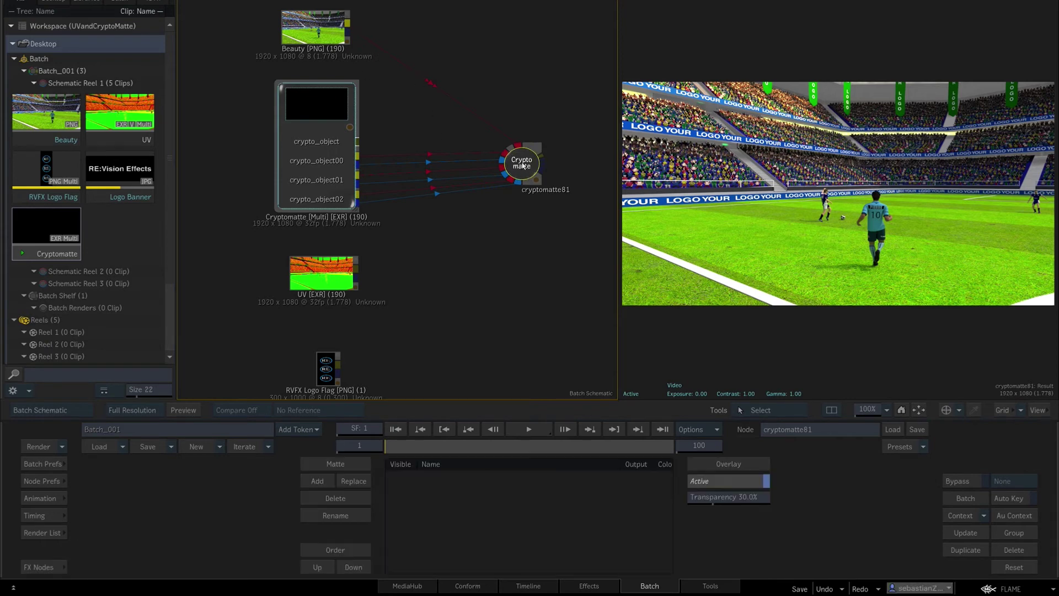
{"action": "left_click", "coordinate": [317, 480]}
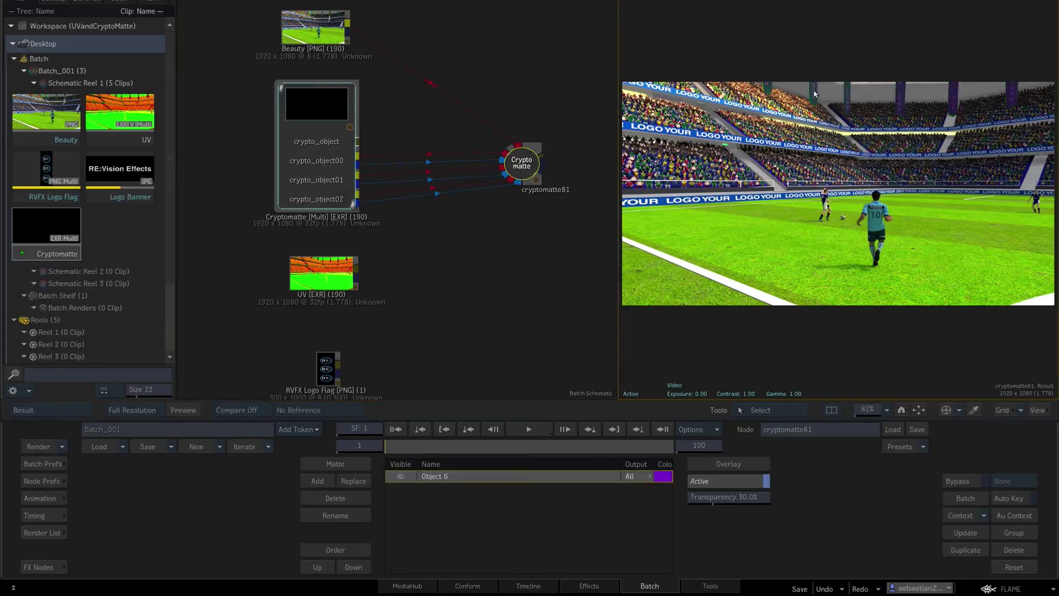
{"action": "double_click", "coordinate": [439, 480]}
{"action": "left_click_drag", "start_coordinate": [380, 465], "coordinate": [308, 463]}
{"action": "type", "text": "Flags Matte"}
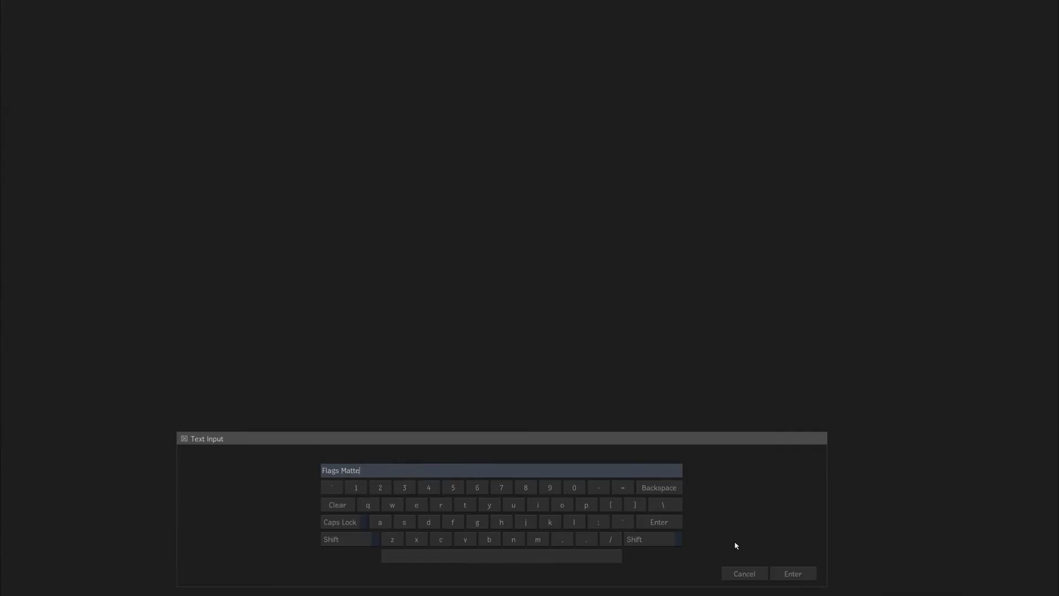
{"action": "left_click", "coordinate": [793, 574]}
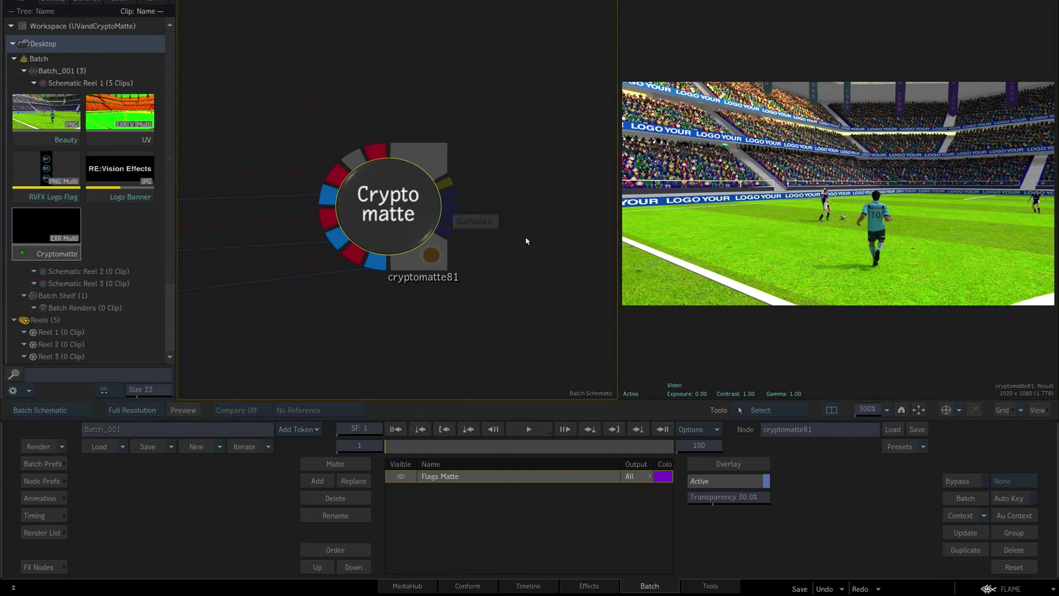
Assign Flags Matte to output 1, and add a red matte picked from the upper-stand banner.
{"action": "left_click", "coordinate": [634, 476]}
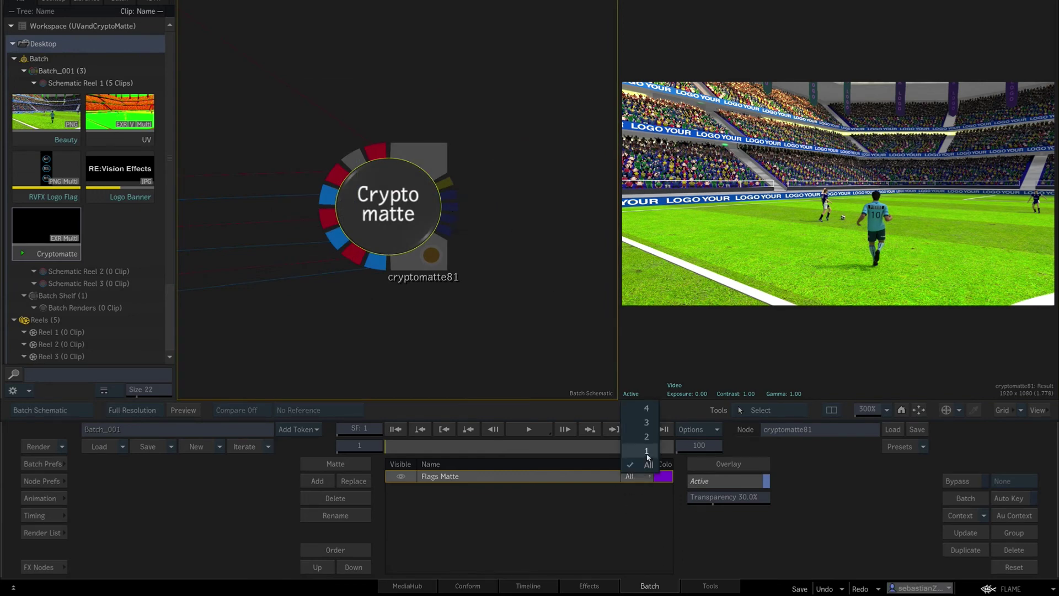
{"action": "left_click", "coordinate": [647, 452]}
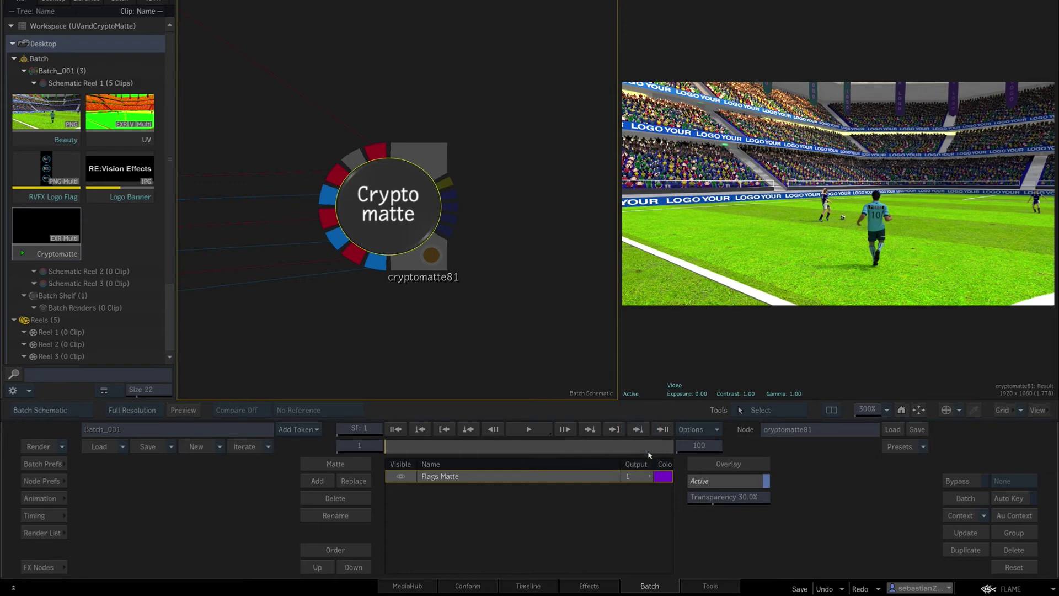
{"action": "left_click", "coordinate": [317, 480]}
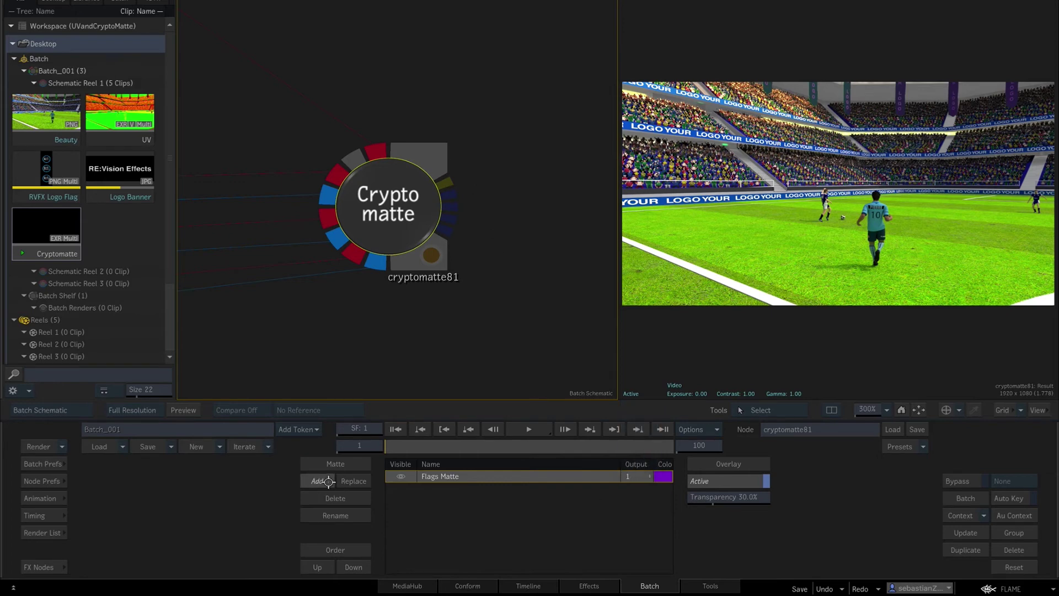
{"action": "left_click", "coordinate": [720, 101]}
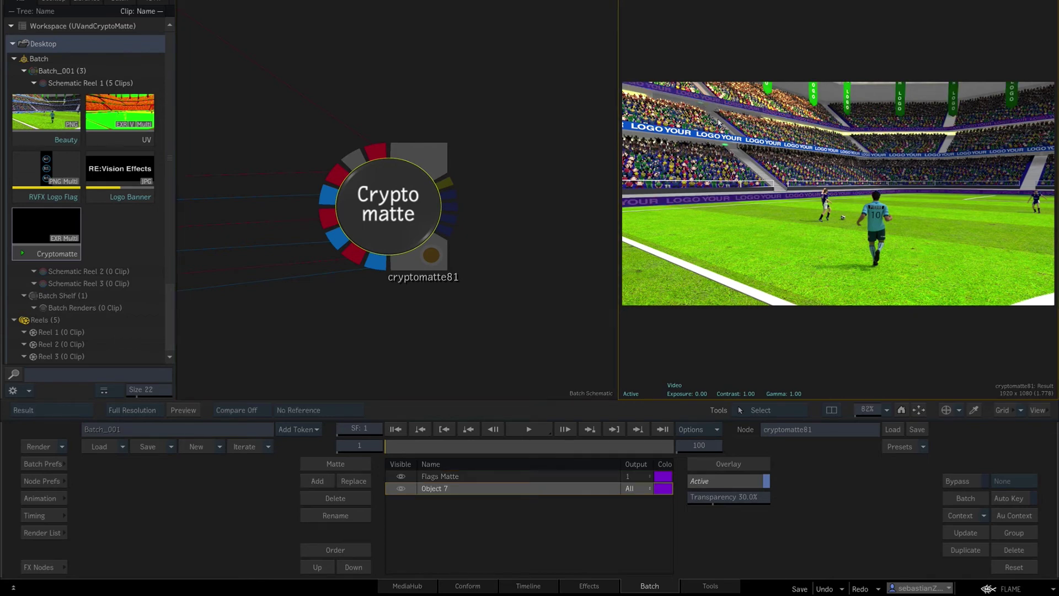
{"action": "left_click", "coordinate": [663, 490]}
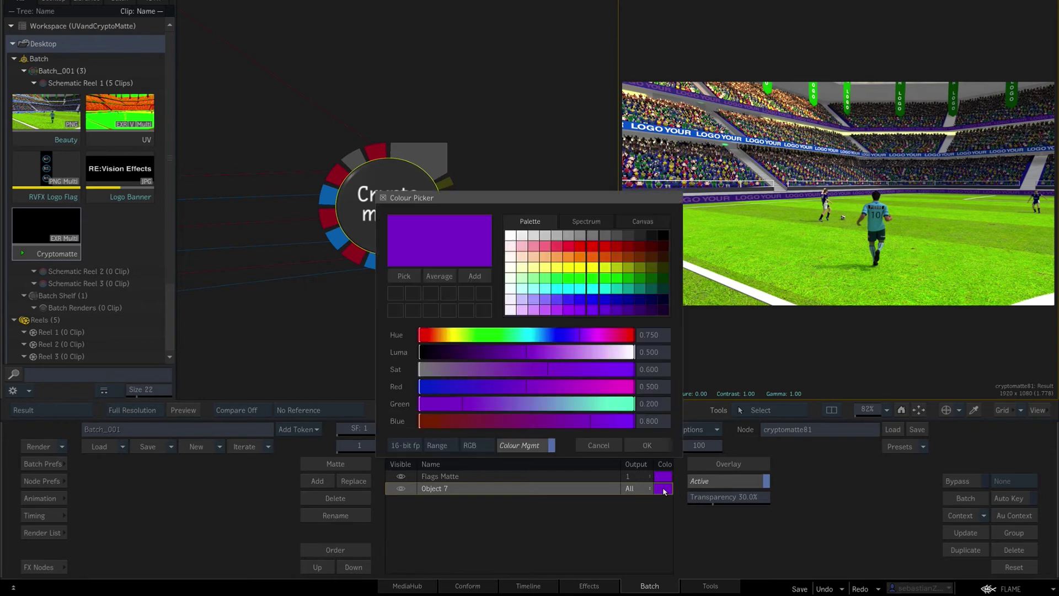
{"action": "left_click", "coordinate": [593, 250]}
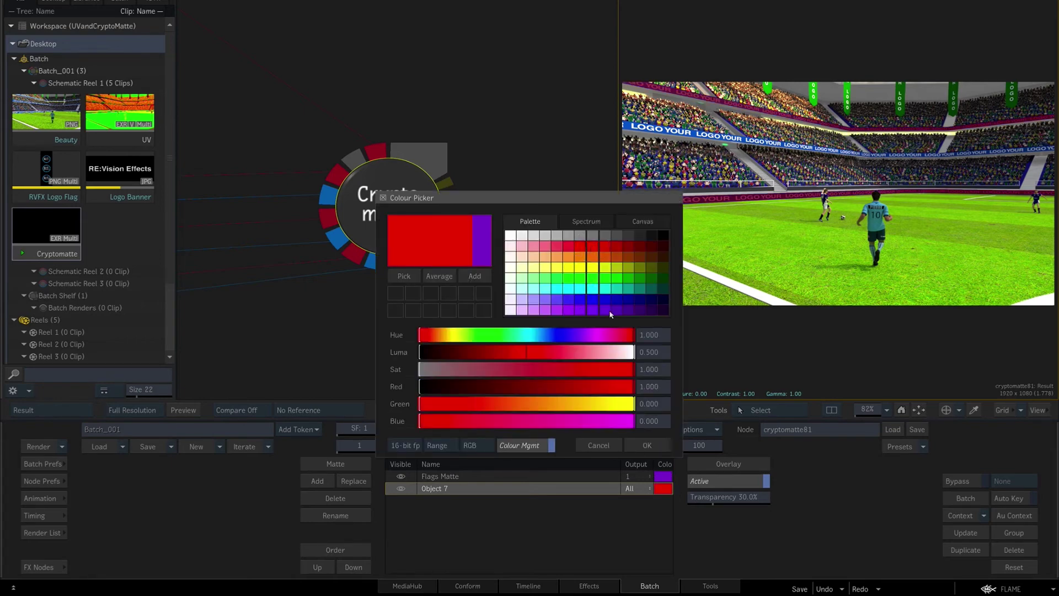
{"action": "left_click", "coordinate": [649, 446]}
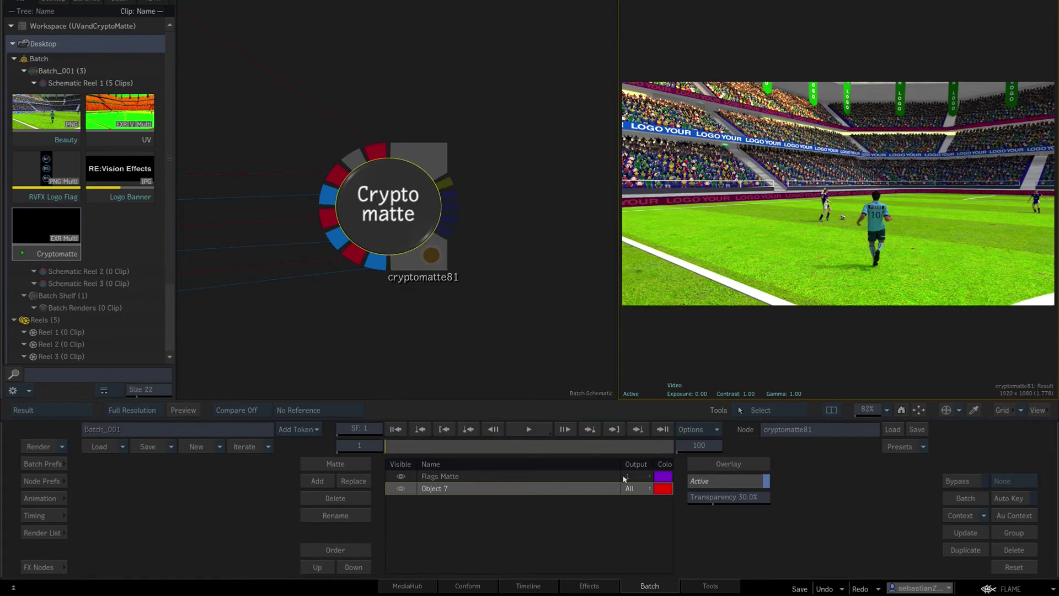
Assign the new red matte to output 2 and name it Banners.
{"action": "left_click", "coordinate": [633, 489]}
{"action": "left_click", "coordinate": [646, 448]}
{"action": "left_click", "coordinate": [447, 490]}
{"action": "left_click", "coordinate": [308, 462]}
{"action": "type", "text": "Banner"}
{"action": "left_click", "coordinate": [674, 525]}
Add a matte for the middle-tier banner ring in the Cryptomatte node and colour it red.
{"action": "left_click", "coordinate": [323, 482]}
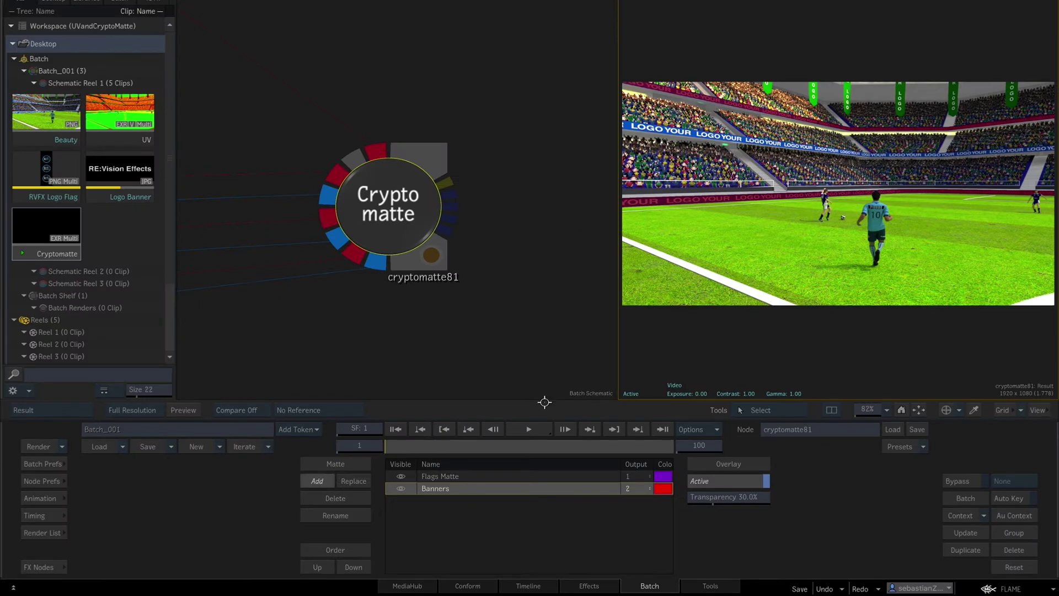
{"action": "left_click", "coordinate": [707, 142]}
{"action": "left_click", "coordinate": [664, 500]}
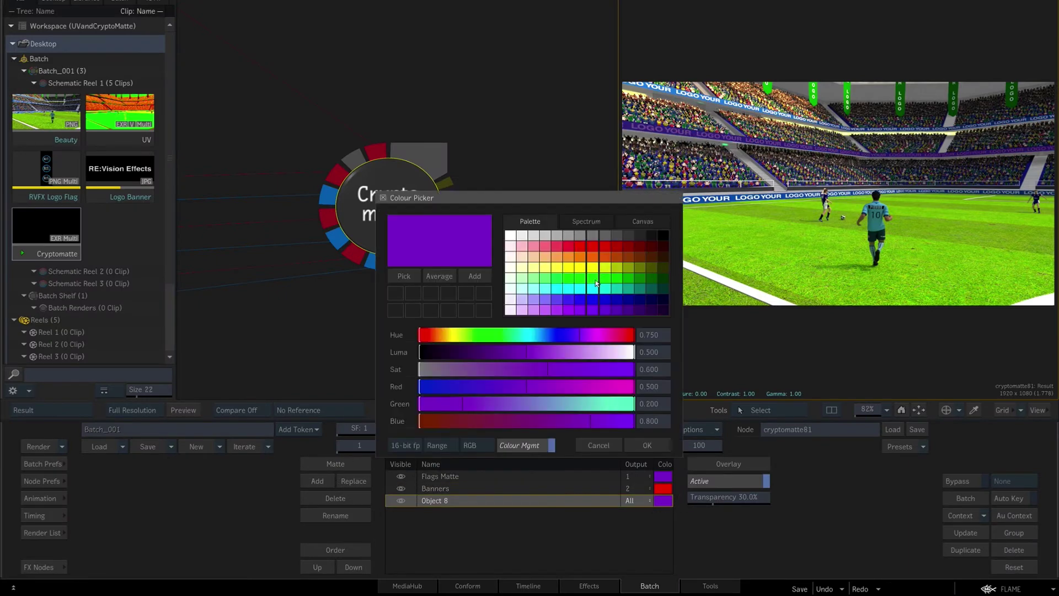
{"action": "left_click", "coordinate": [594, 246]}
{"action": "left_click", "coordinate": [647, 445]}
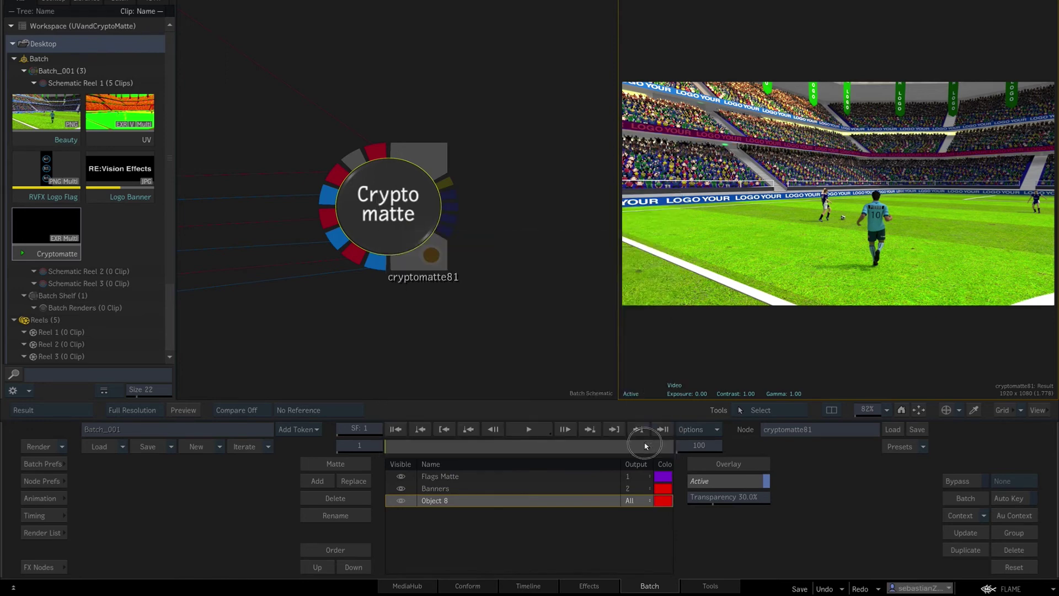
Assign the middle-tier banner matte to output 2 as well and rename it Banners.
{"action": "left_click", "coordinate": [637, 501]}
{"action": "left_click", "coordinate": [643, 457]}
{"action": "left_click", "coordinate": [435, 500]}
{"action": "left_click_drag", "start_coordinate": [362, 470], "coordinate": [305, 468]}
{"action": "type", "text": "Banners"}
{"action": "left_click", "coordinate": [798, 573]}
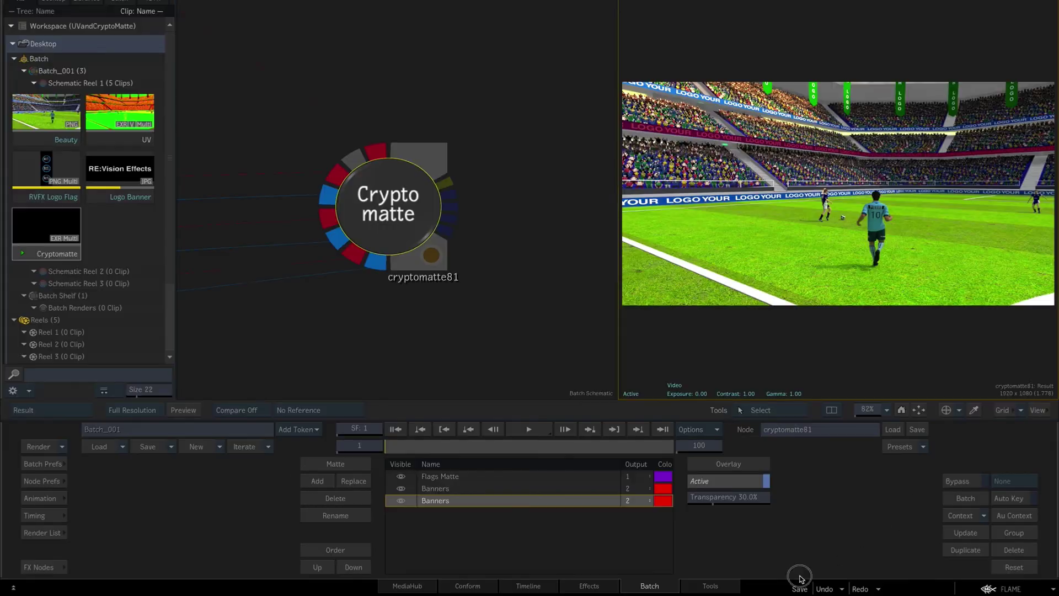
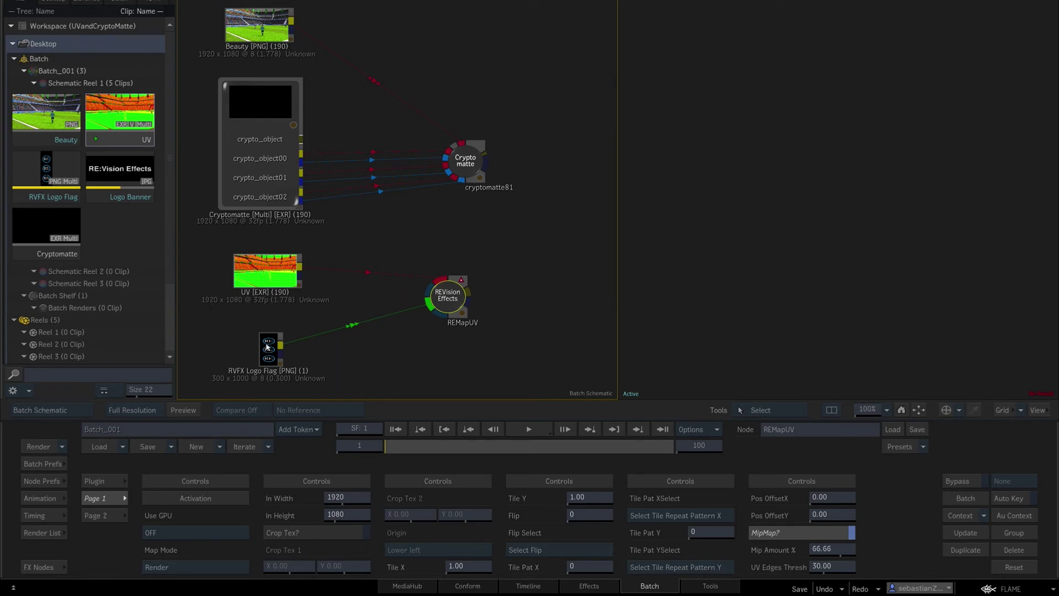
Insert a Resize node between the RVFX Logo Flag clip and the REMapUV node.
{"action": "left_click_drag", "start_coordinate": [267, 342], "coordinate": [256, 343]}
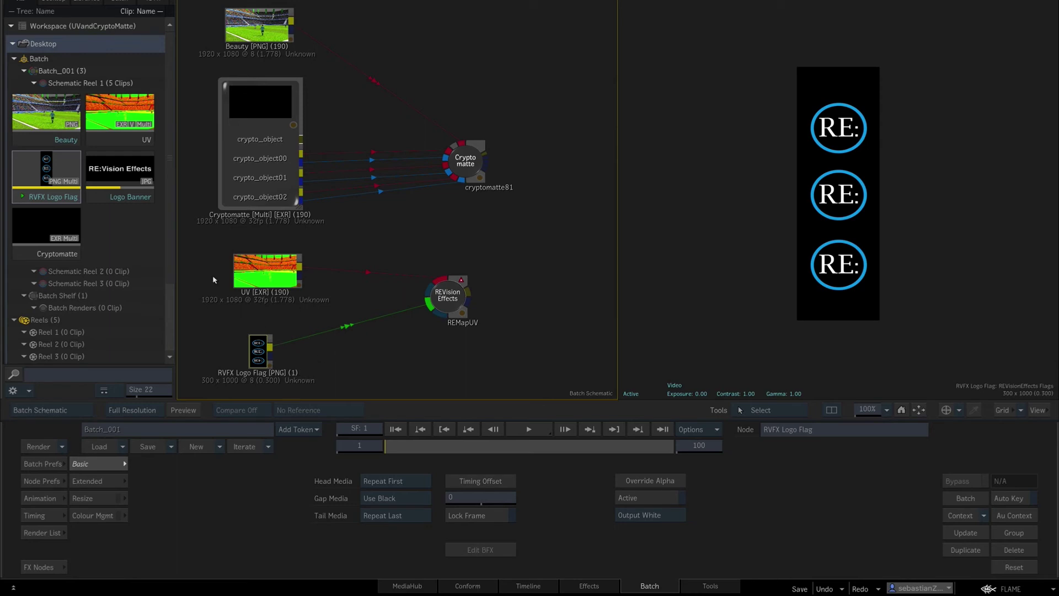
{"action": "left_click", "coordinate": [447, 301]}
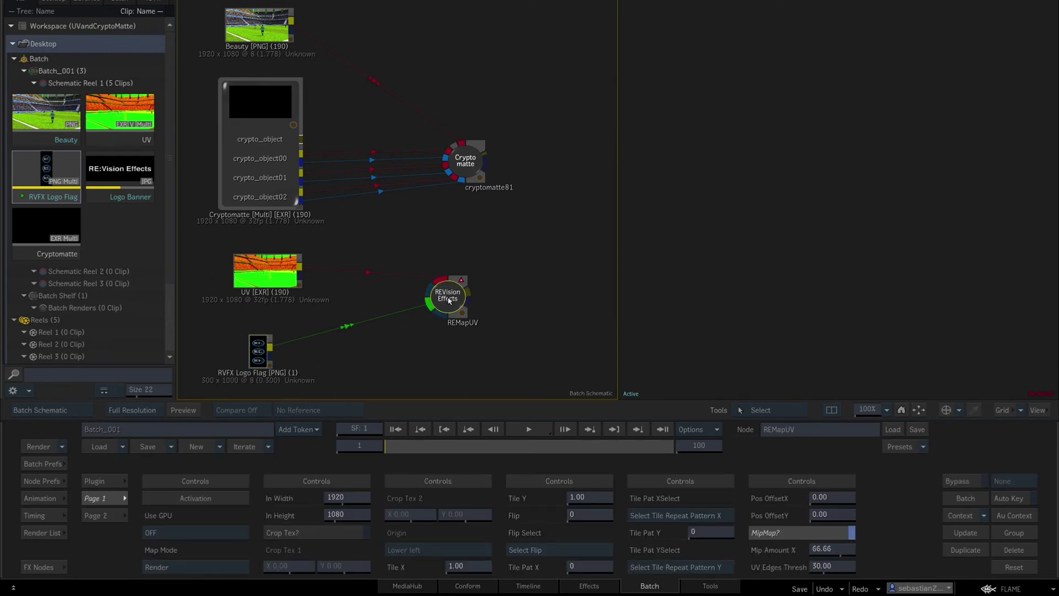
{"action": "left_click", "coordinate": [57, 567]}
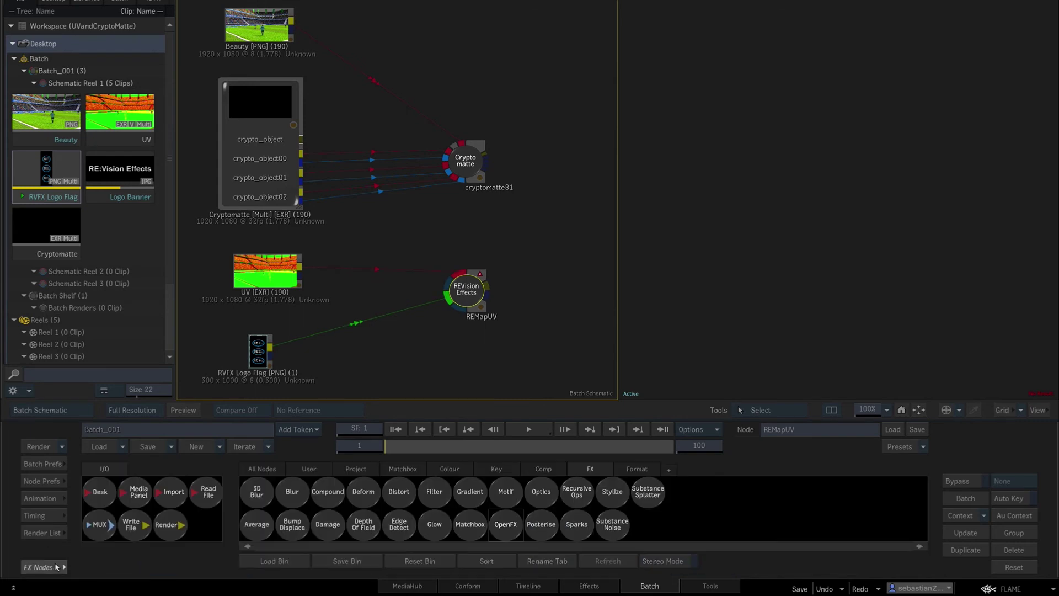
{"action": "left_click", "coordinate": [630, 470]}
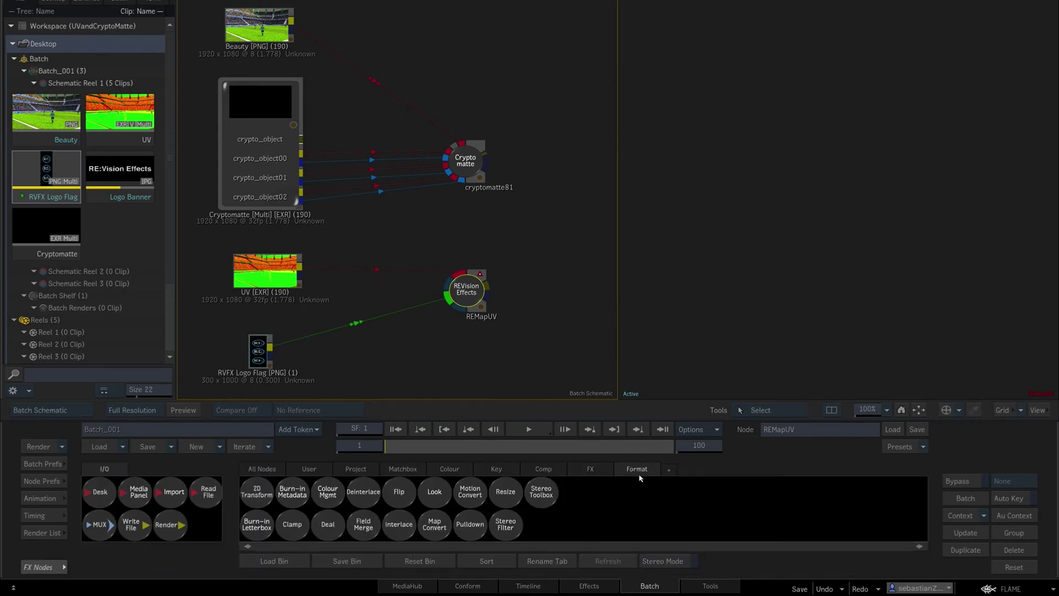
{"action": "left_click_drag", "start_coordinate": [507, 501], "coordinate": [383, 325]}
{"action": "double_click", "coordinate": [383, 325]}
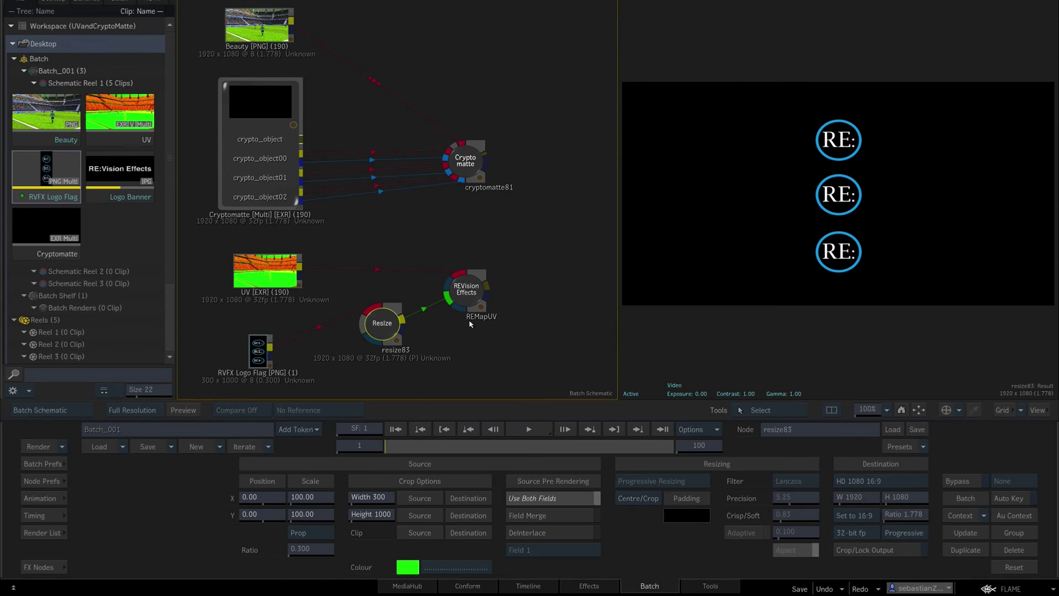
Set the REMapUV node's In Width to 300 and In Height to 1000 to match the flag logo.
{"action": "left_click", "coordinate": [465, 293]}
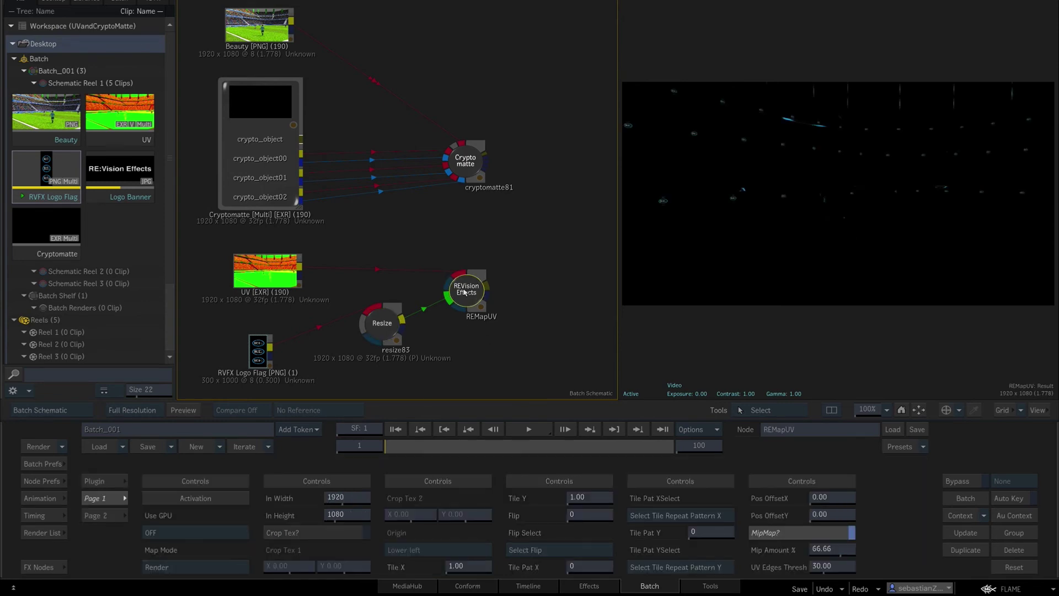
{"action": "left_click_drag", "start_coordinate": [465, 292], "coordinate": [472, 286]}
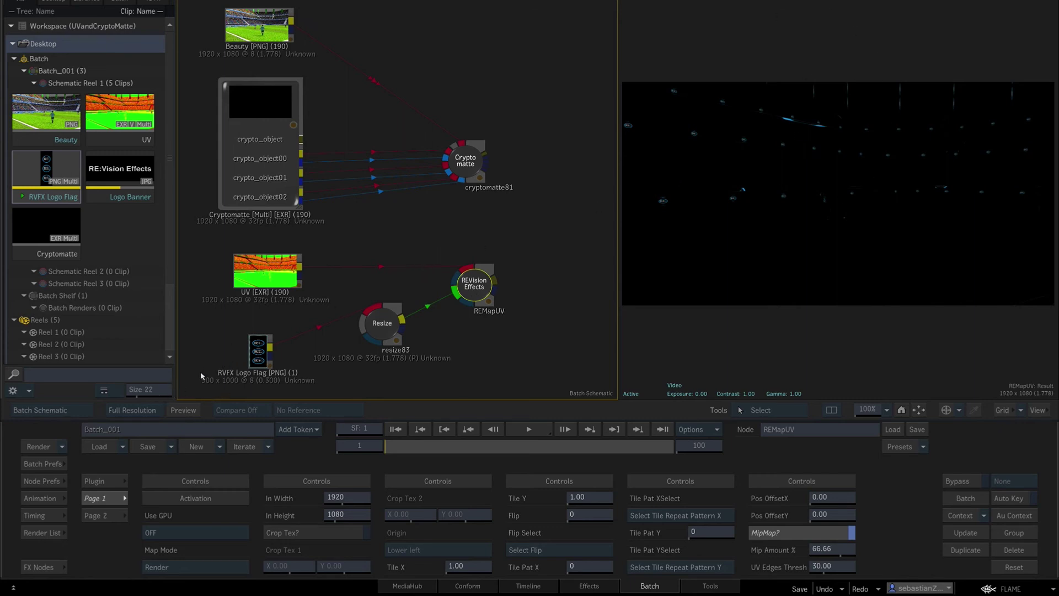
{"action": "left_click", "coordinate": [336, 499]}
{"action": "left_click", "coordinate": [359, 463]}
{"action": "left_click", "coordinate": [333, 478]}
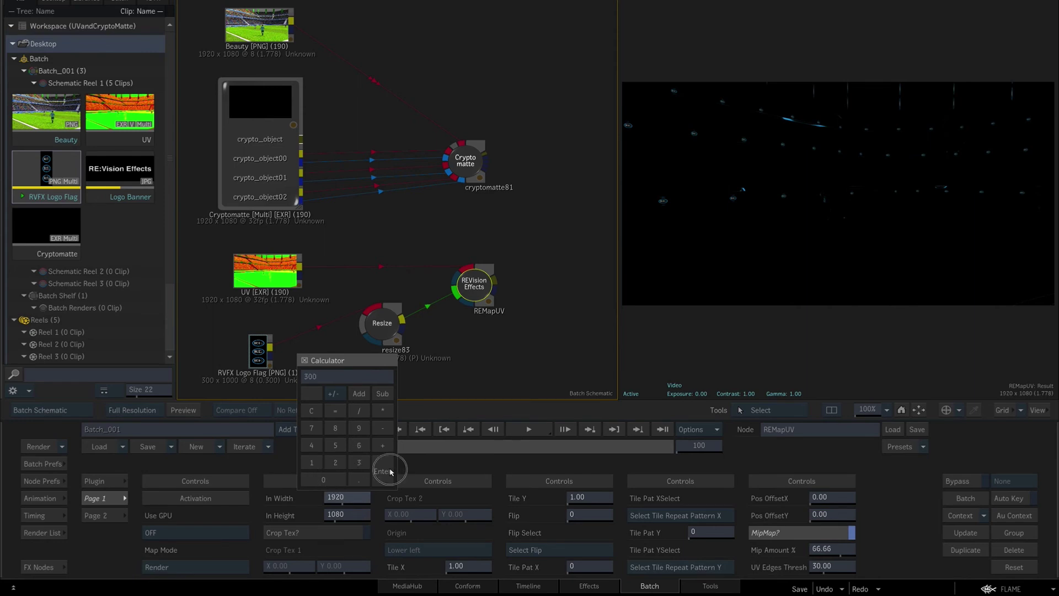
{"action": "left_click", "coordinate": [385, 470]}
{"action": "left_click", "coordinate": [355, 516]}
{"action": "left_click", "coordinate": [312, 480]}
{"action": "left_click", "coordinate": [323, 497]}
{"action": "left_click", "coordinate": [323, 497]}
{"action": "left_click", "coordinate": [323, 497]}
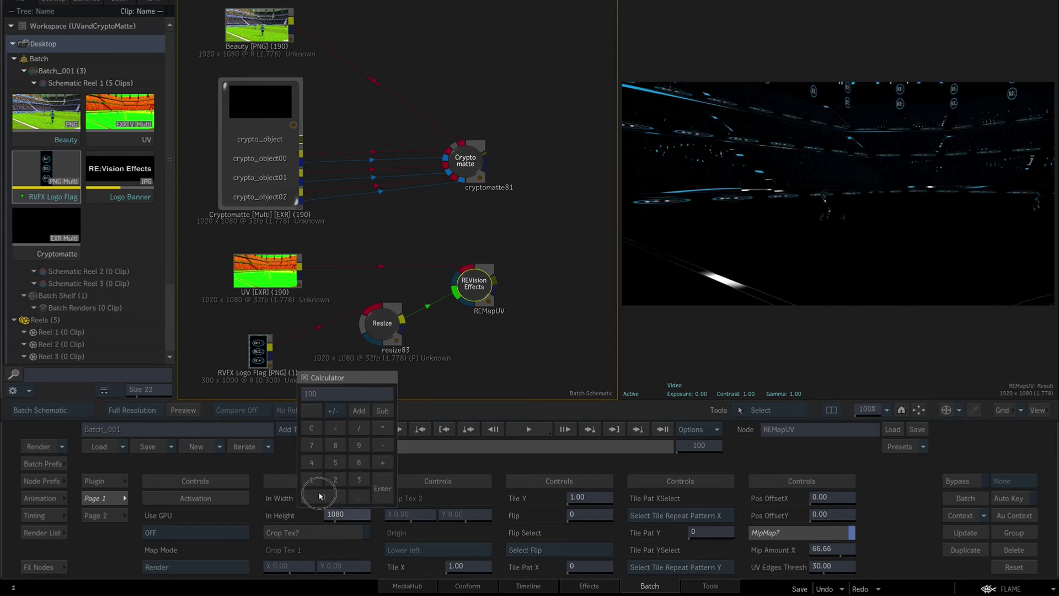
{"action": "left_click", "coordinate": [382, 488]}
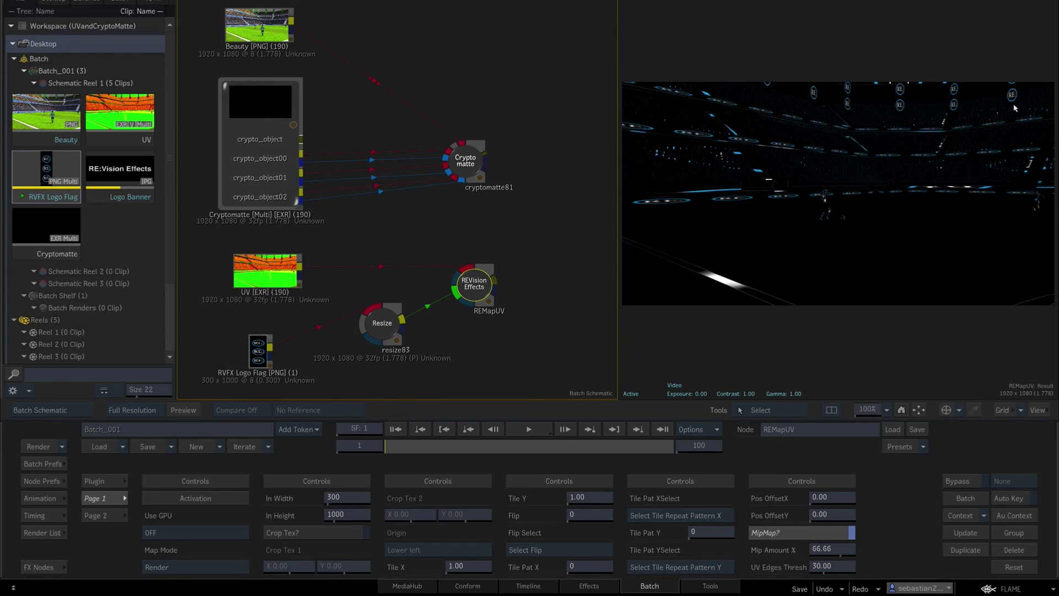
Add a Comp node with REMapUV as front, Beauty as back and the Cryptomatte flags output as matte.
{"action": "left_click", "coordinate": [43, 567]}
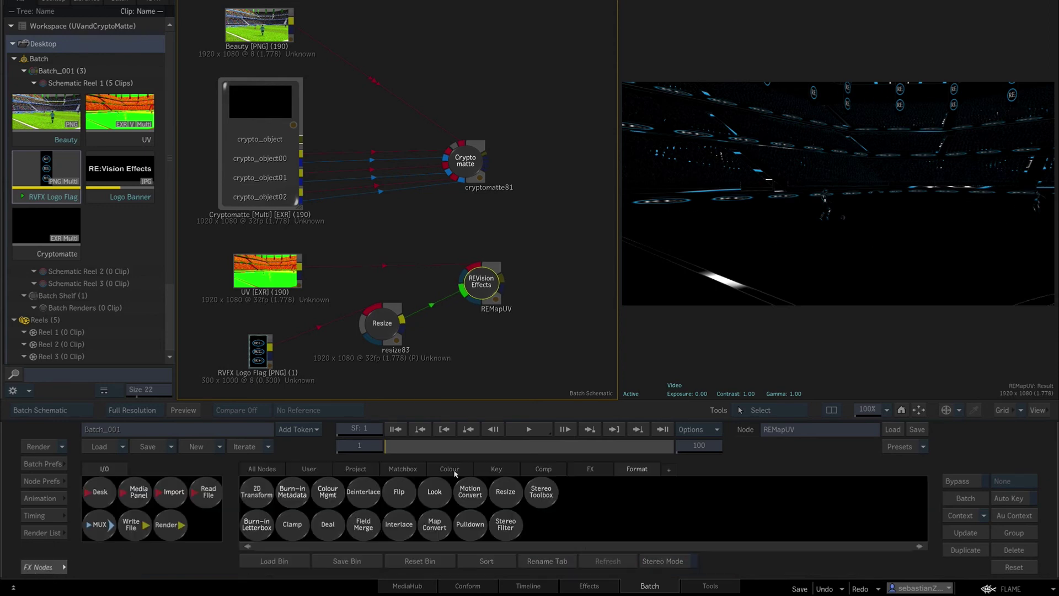
{"action": "left_click", "coordinate": [545, 470]}
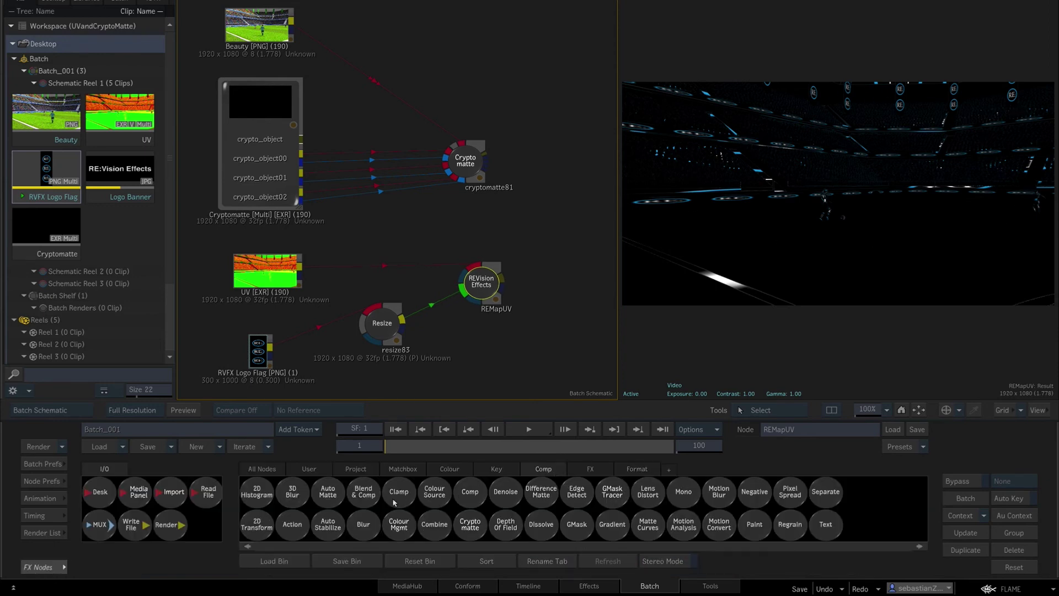
{"action": "left_click_drag", "start_coordinate": [469, 493], "coordinate": [573, 212]}
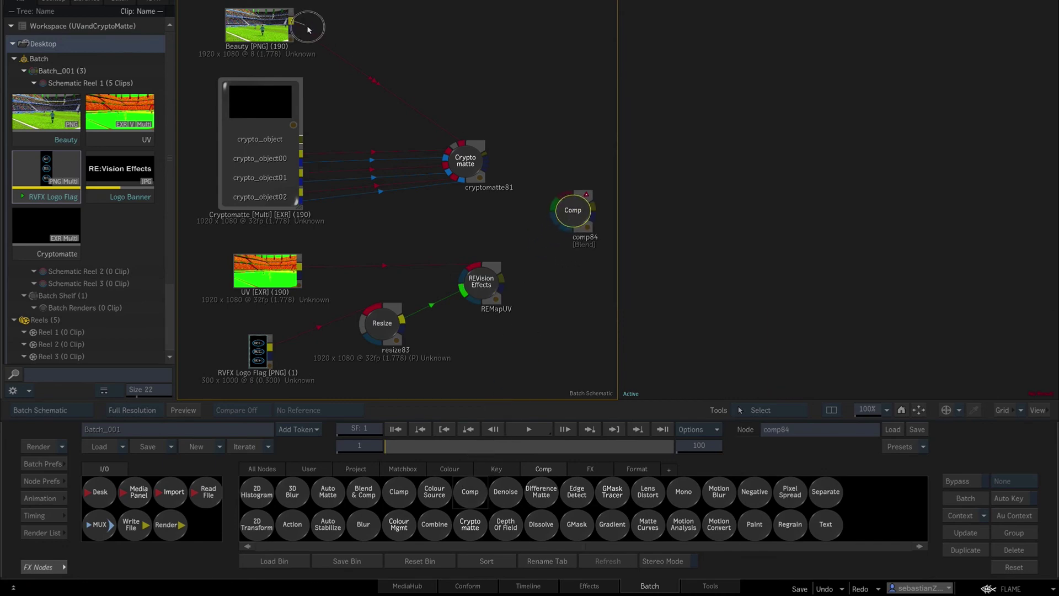
{"action": "left_click_drag", "start_coordinate": [272, 24], "coordinate": [503, 281]}
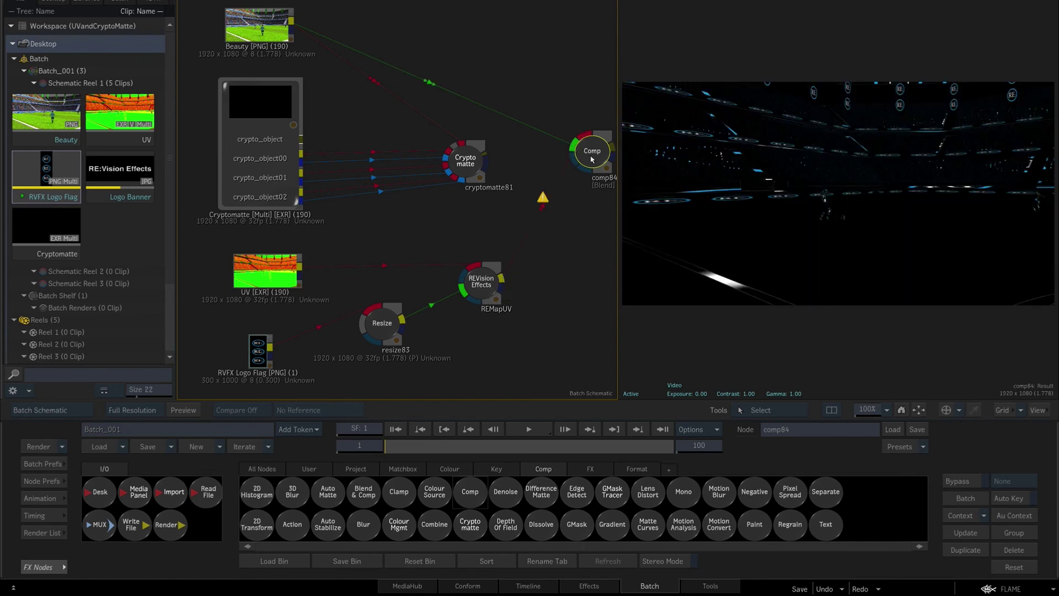
{"action": "left_click_drag", "start_coordinate": [592, 156], "coordinate": [581, 168]}
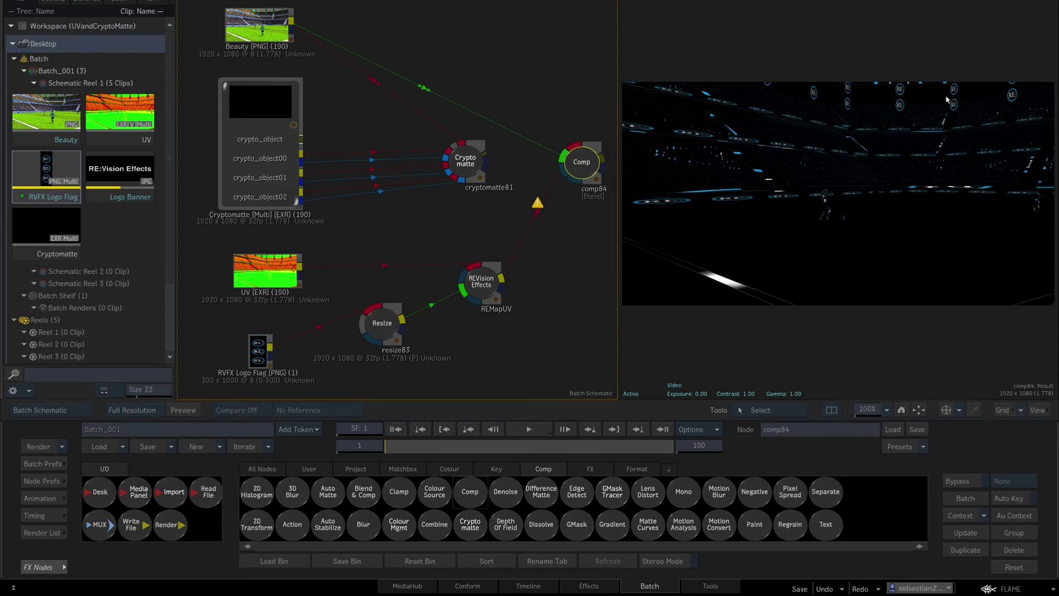
{"action": "mouse_move", "coordinate": [482, 166]}
{"action": "left_mouse_down"}
{"action": "mouse_move", "coordinate": [498, 156]}
{"action": "mouse_move", "coordinate": [578, 182]}
{"action": "mouse_move", "coordinate": [564, 176]}
{"action": "left_mouse_up"}
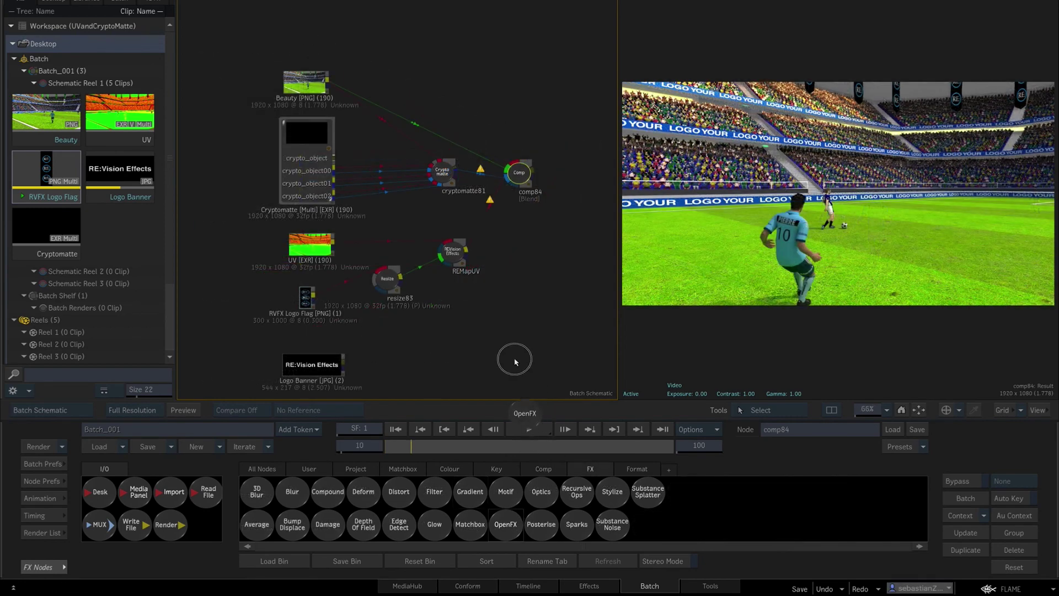
Add an OpenFX node loaded with RE:Map UV and connect the UV and Logo Banner clips to it.
{"action": "left_click", "coordinate": [513, 325]}
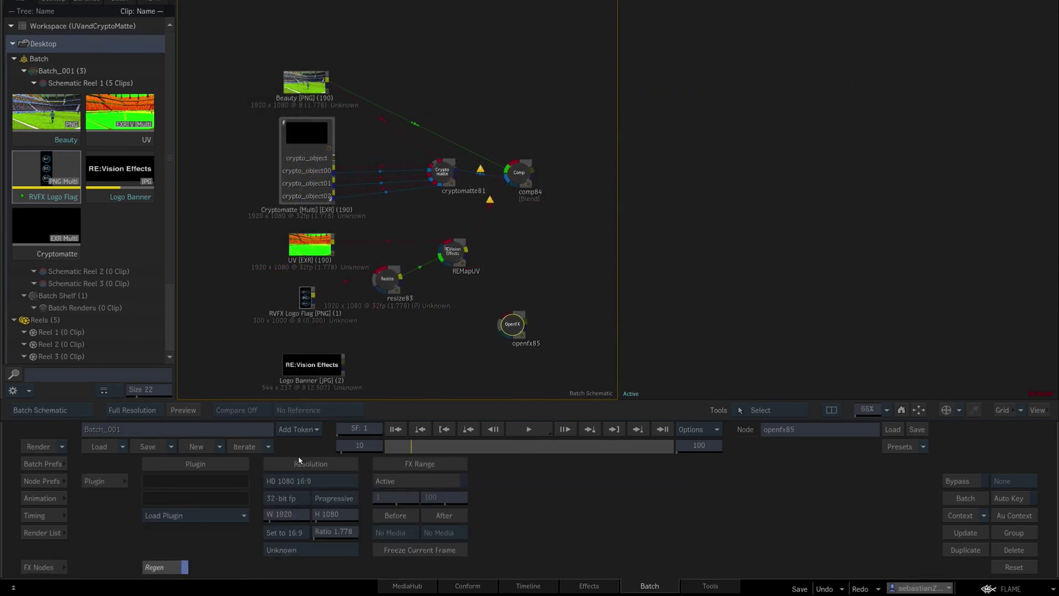
{"action": "left_click", "coordinate": [237, 515]}
{"action": "mouse_move", "coordinate": [220, 517]}
{"action": "left_click", "coordinate": [309, 459]}
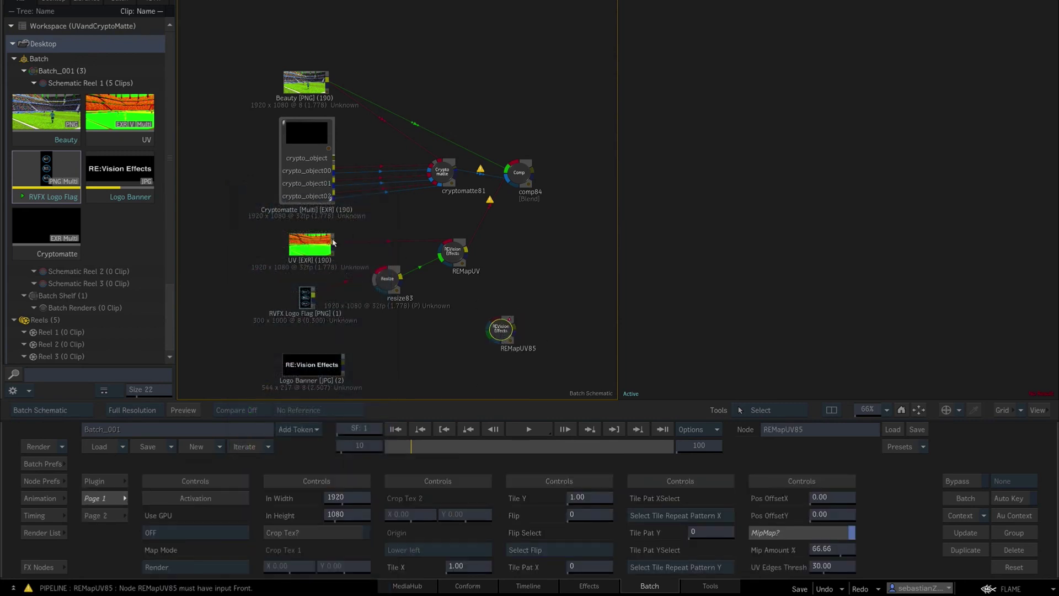
{"action": "left_click_drag", "start_coordinate": [333, 243], "coordinate": [498, 338]}
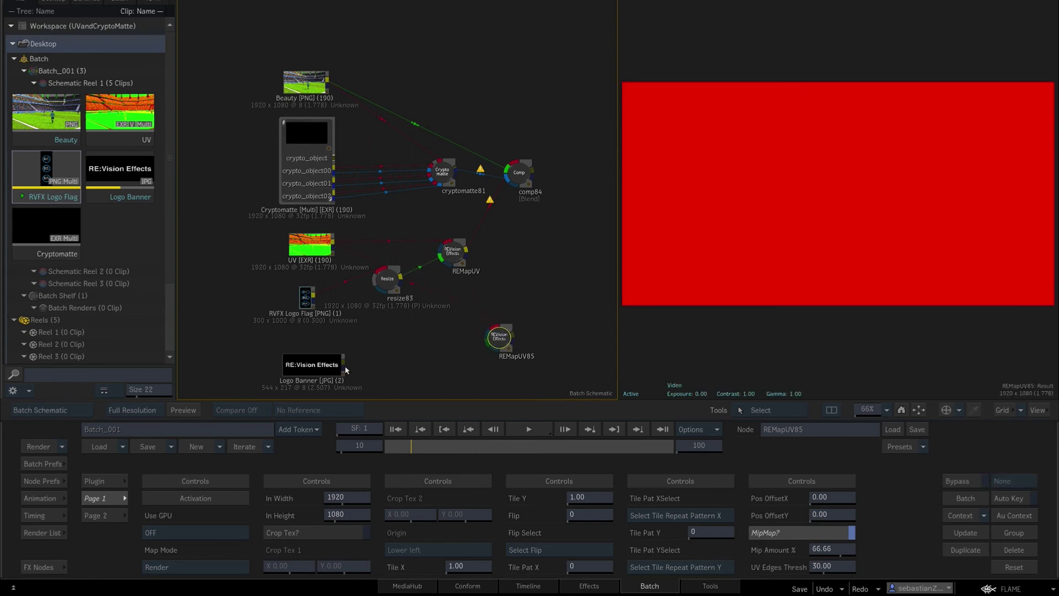
{"action": "left_click_drag", "start_coordinate": [343, 366], "coordinate": [488, 345]}
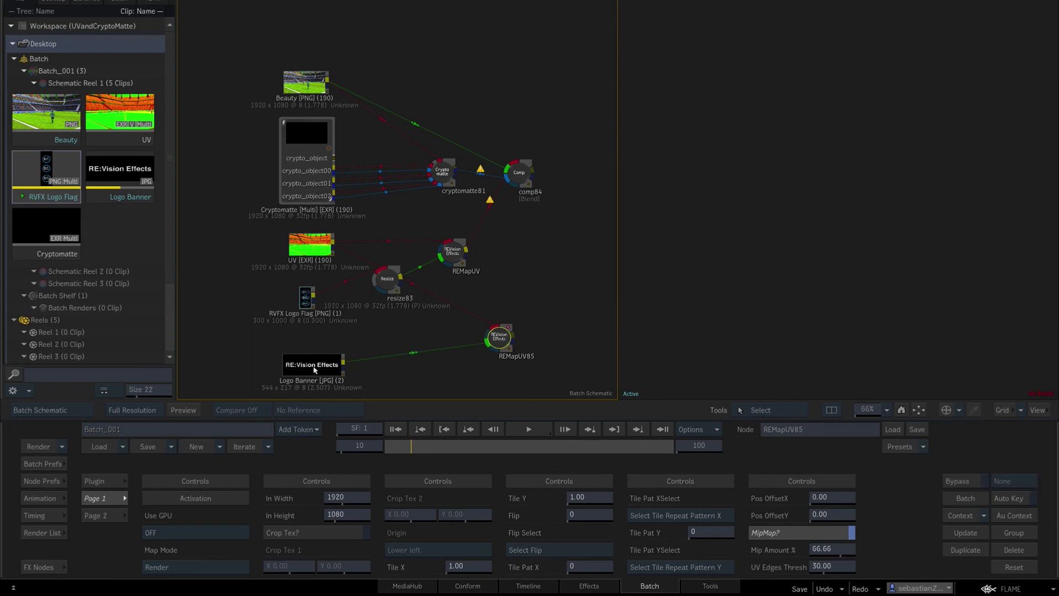
Insert a Resize node between the Logo Banner clip and the REMapUV85 node, then space out the nodes.
{"action": "left_click_drag", "start_coordinate": [491, 328], "coordinate": [529, 311]}
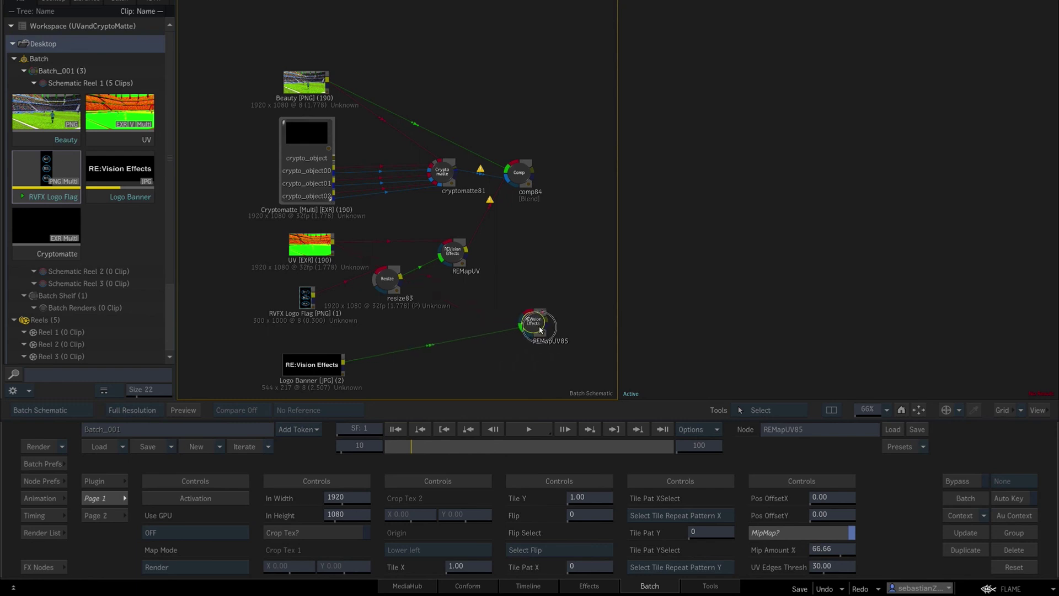
{"action": "left_click", "coordinate": [52, 567]}
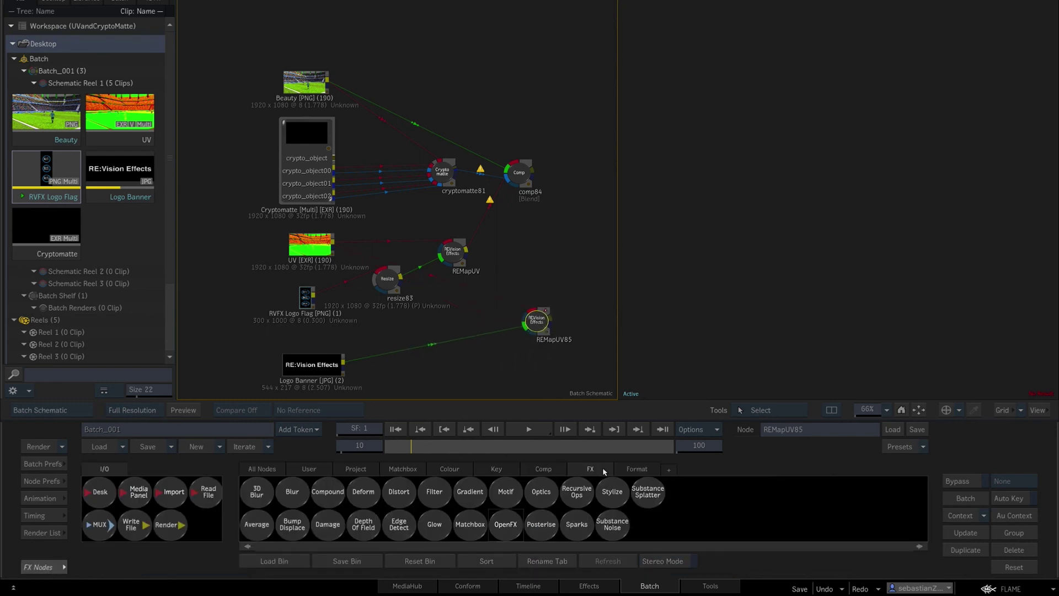
{"action": "left_click", "coordinate": [630, 470]}
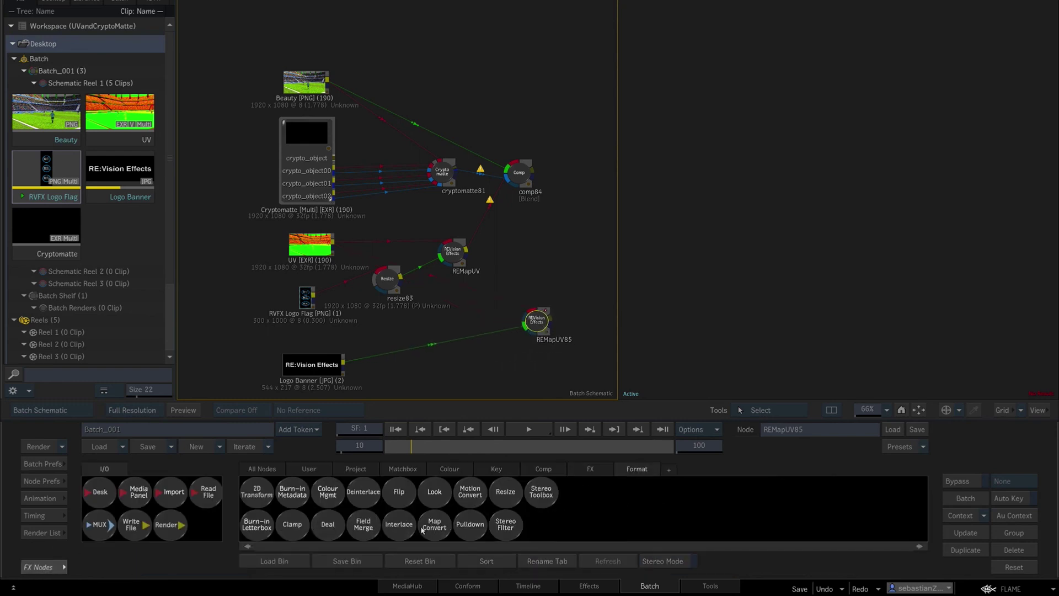
{"action": "left_click_drag", "start_coordinate": [507, 495], "coordinate": [466, 342]}
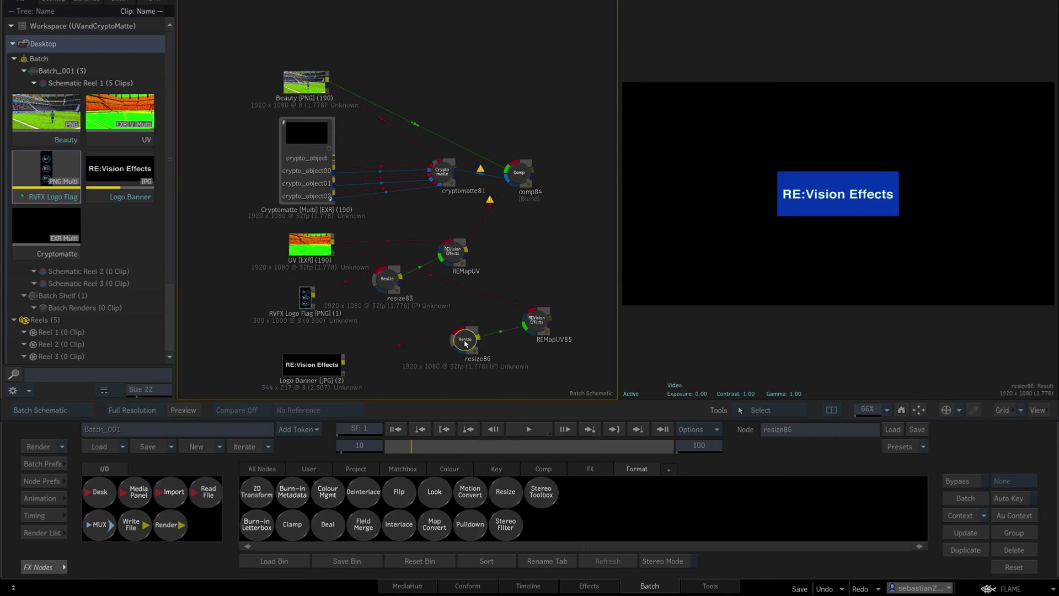
{"action": "double_click", "coordinate": [465, 341]}
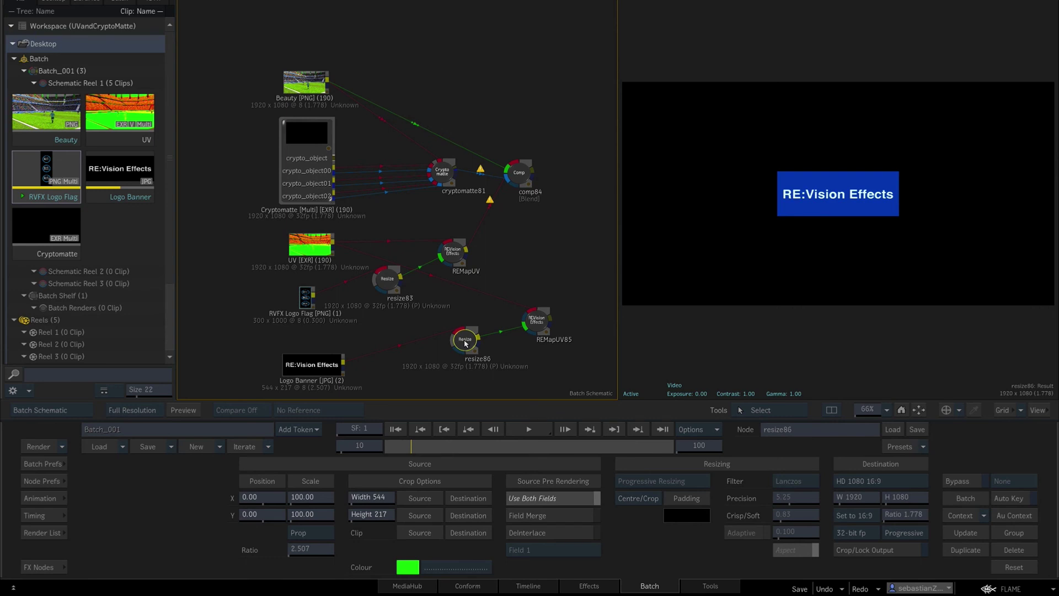
{"action": "left_click", "coordinate": [541, 321]}
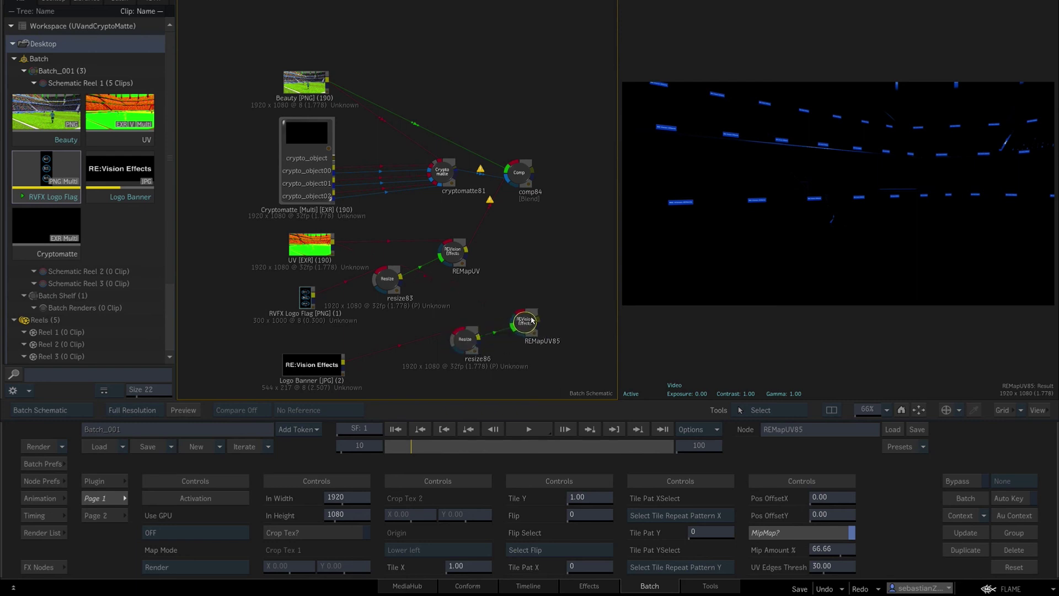
{"action": "left_click", "coordinate": [467, 341]}
{"action": "left_click_drag", "start_coordinate": [467, 343], "coordinate": [453, 346]}
Set the REMapUV85 node's In Width to 544 and In Height to 217 to match the banner logo.
{"action": "left_click", "coordinate": [325, 365]}
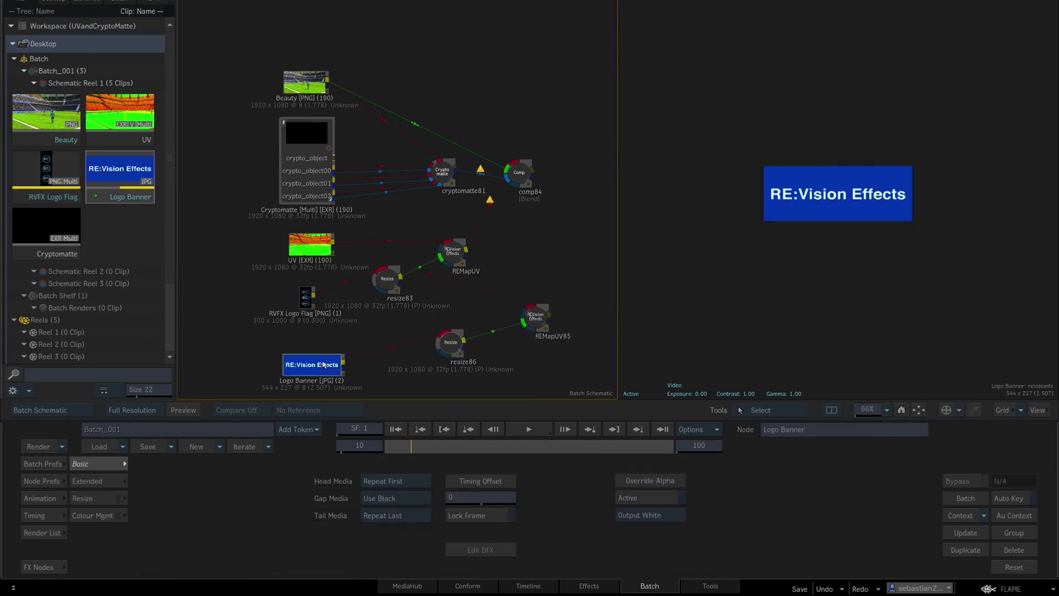
{"action": "left_click_drag", "start_coordinate": [535, 319], "coordinate": [539, 317]}
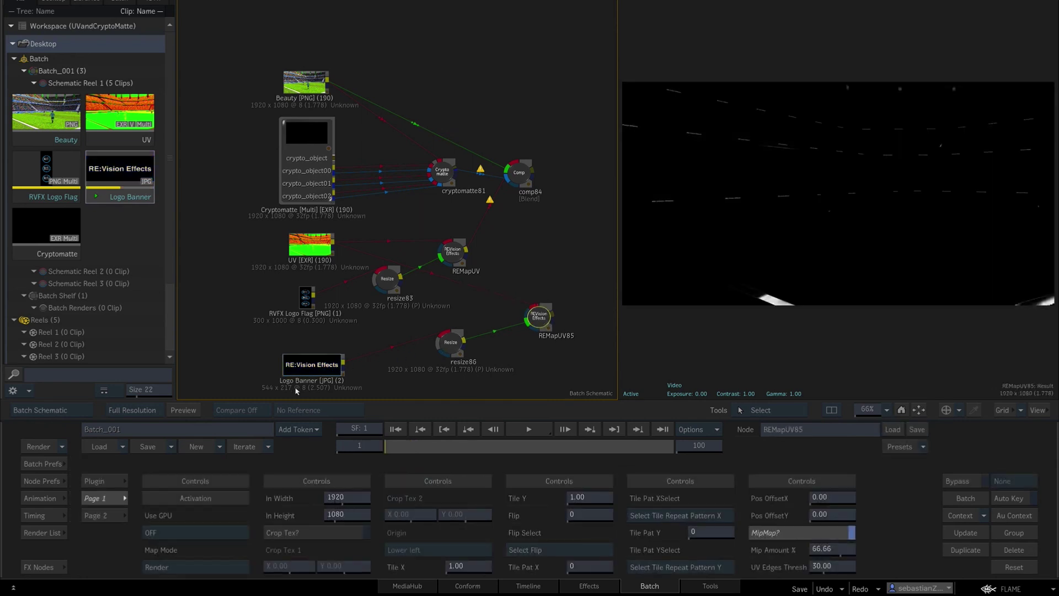
{"action": "left_click", "coordinate": [336, 497]}
{"action": "key", "text": "Return"}
{"action": "left_click", "coordinate": [337, 497]}
{"action": "type", "text": "217"}
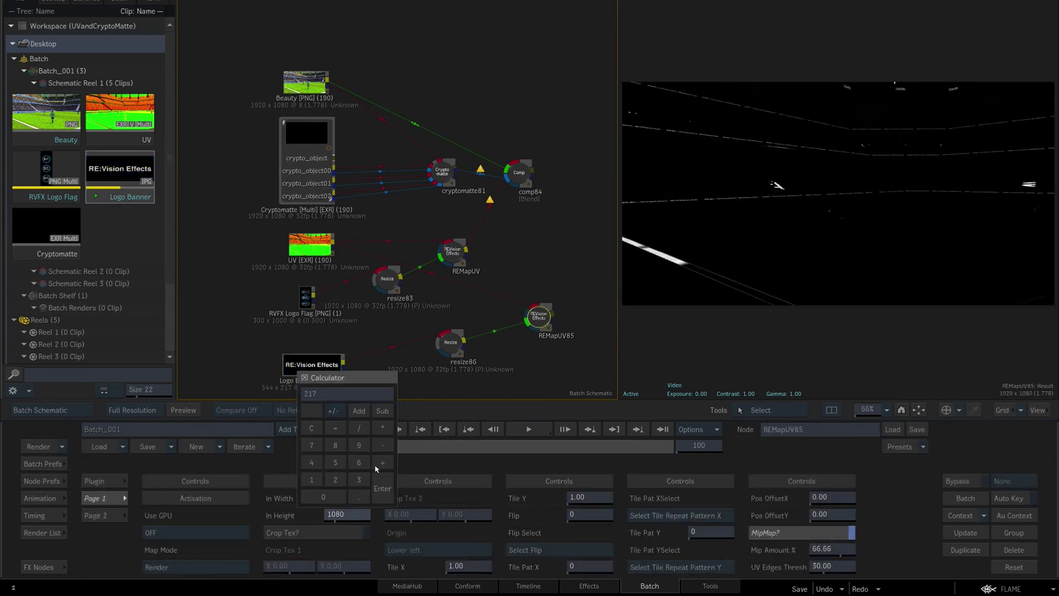
{"action": "left_click", "coordinate": [382, 484]}
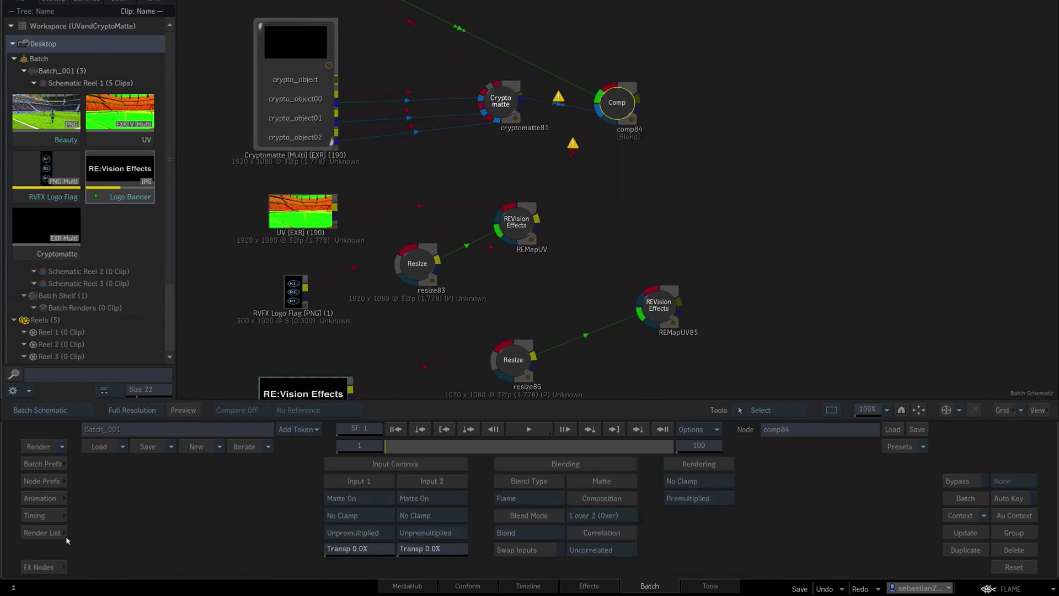
Add a second Comp node with REMapUV85 as front, the comp84 result as back and the Cryptomatte banner output as matte.
{"action": "left_click", "coordinate": [49, 568]}
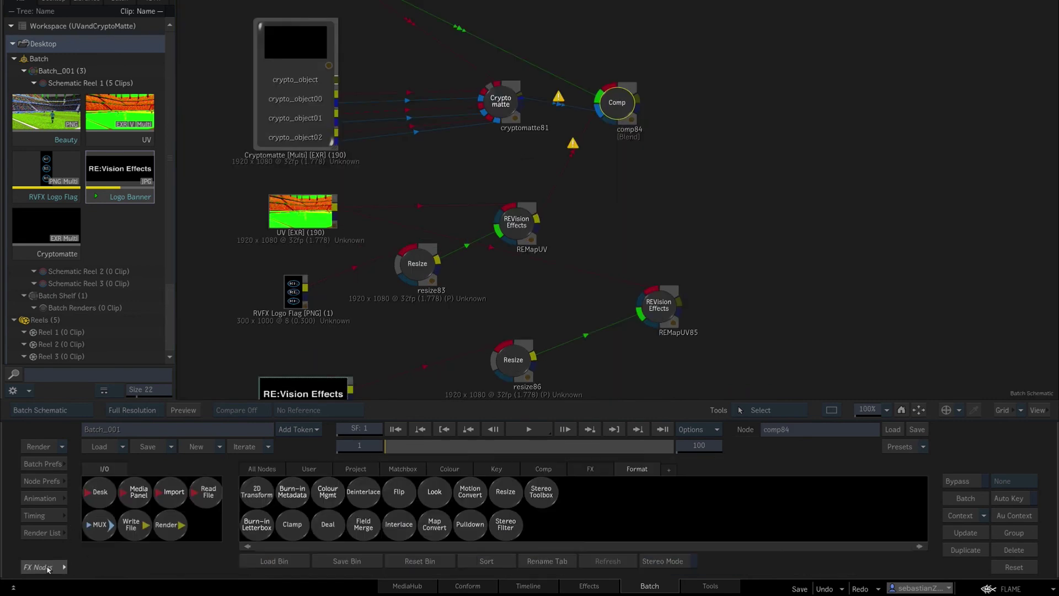
{"action": "left_click", "coordinate": [544, 470]}
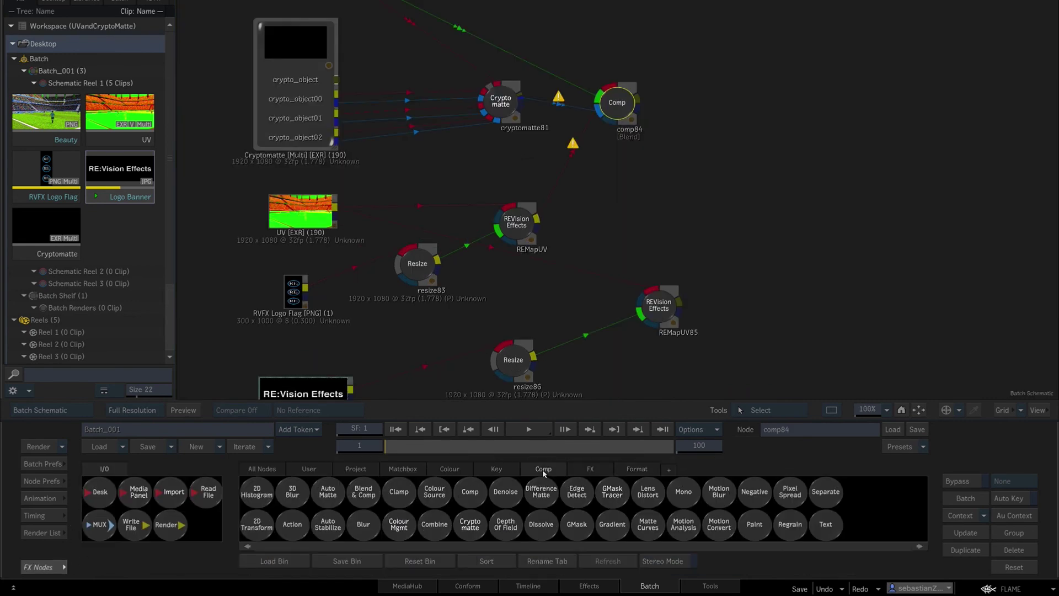
{"action": "left_click_drag", "start_coordinate": [466, 498], "coordinate": [685, 189]}
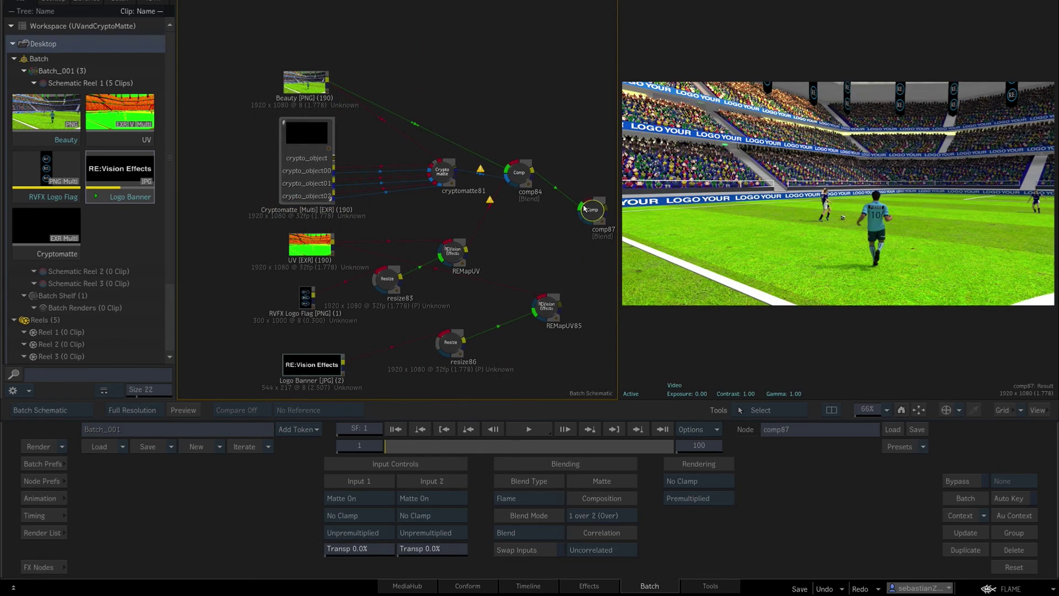
{"action": "left_click_drag", "start_coordinate": [561, 307], "coordinate": [592, 181]}
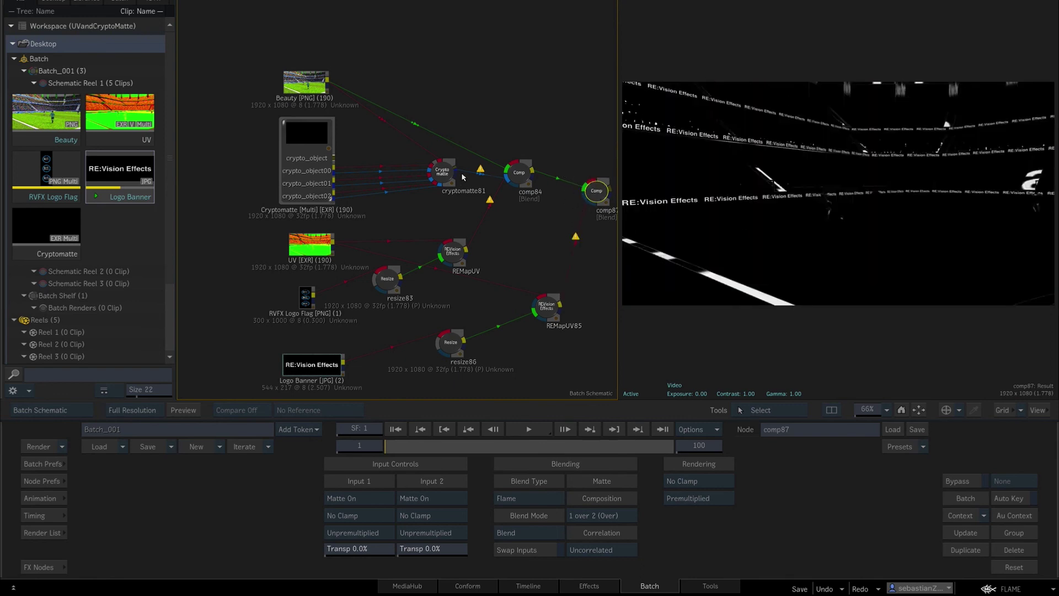
{"action": "left_click_drag", "start_coordinate": [456, 175], "coordinate": [583, 197]}
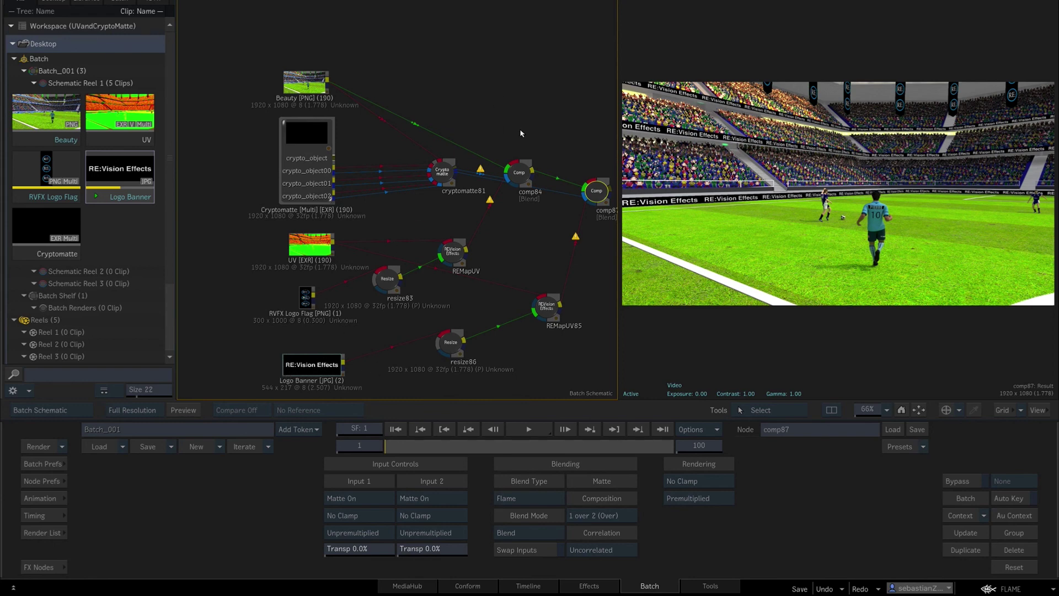
{"action": "left_click_drag", "start_coordinate": [491, 127], "coordinate": [432, 106]}
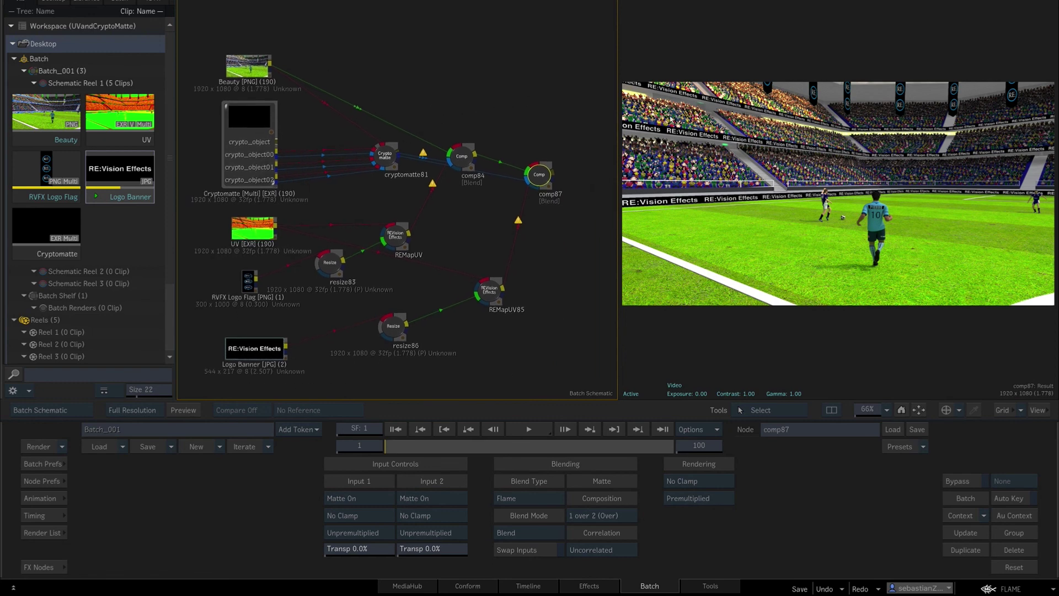